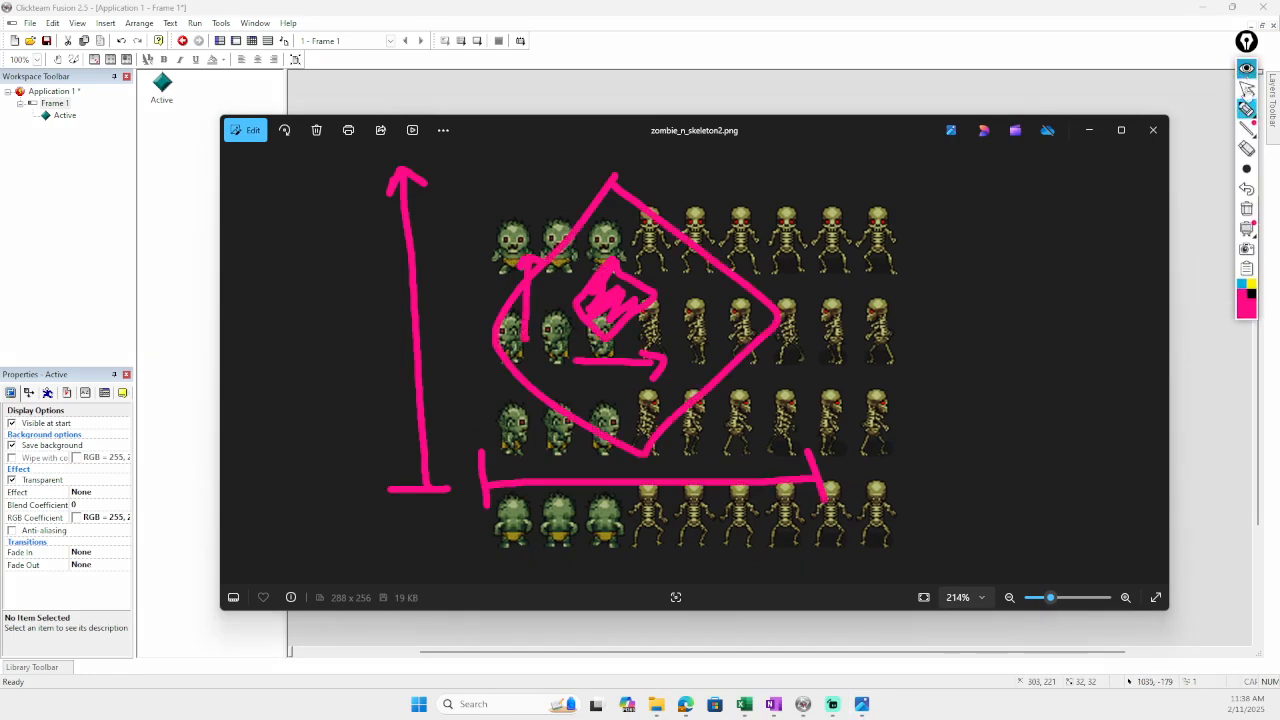
- Clear the old annotations, box one zombie sprite with W and H labels, and circle the image's dimensions
{"action": "left_click", "coordinate": [1249, 208]}
{"action": "left_click", "coordinate": [1247, 108]}
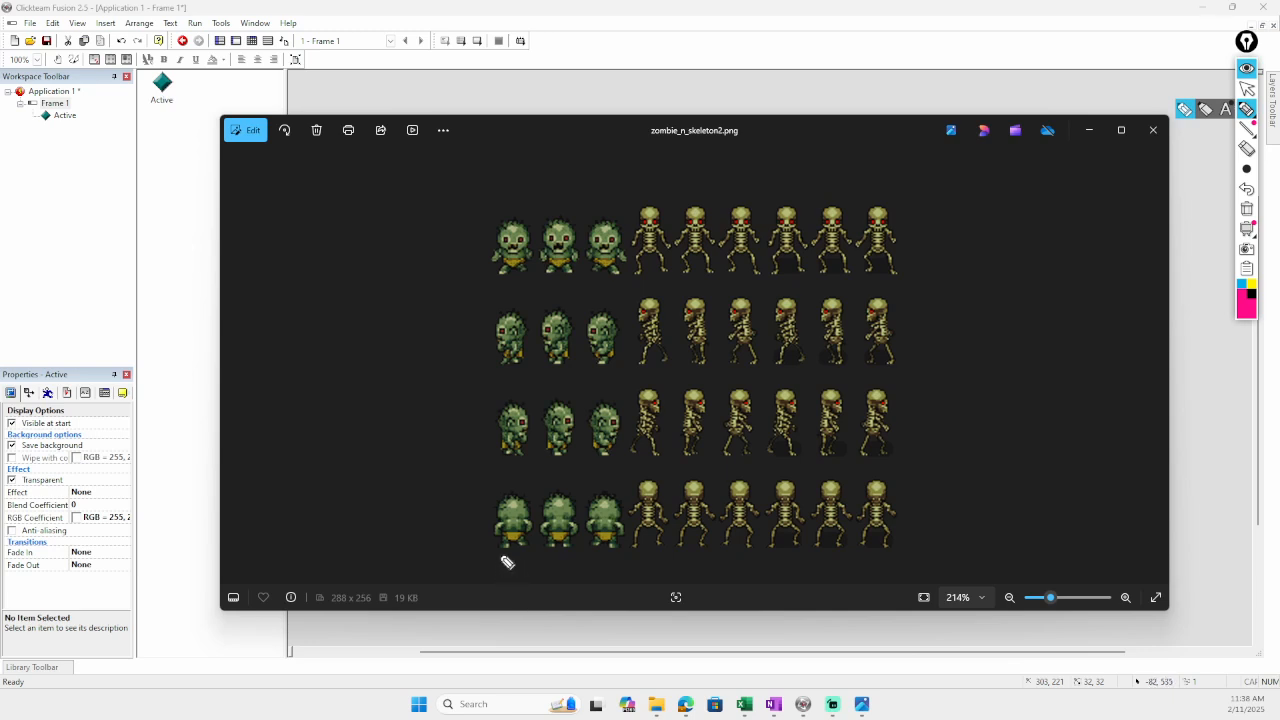
{"action": "mouse_move", "coordinate": [502, 556]}
{"action": "left_mouse_down"}
{"action": "mouse_move", "coordinate": [533, 557]}
{"action": "mouse_move", "coordinate": [497, 557]}
{"action": "mouse_move", "coordinate": [495, 493]}
{"action": "mouse_move", "coordinate": [531, 495]}
{"action": "mouse_move", "coordinate": [542, 530]}
{"action": "mouse_move", "coordinate": [529, 583]}
{"action": "mouse_move", "coordinate": [530, 562]}
{"action": "left_mouse_up"}
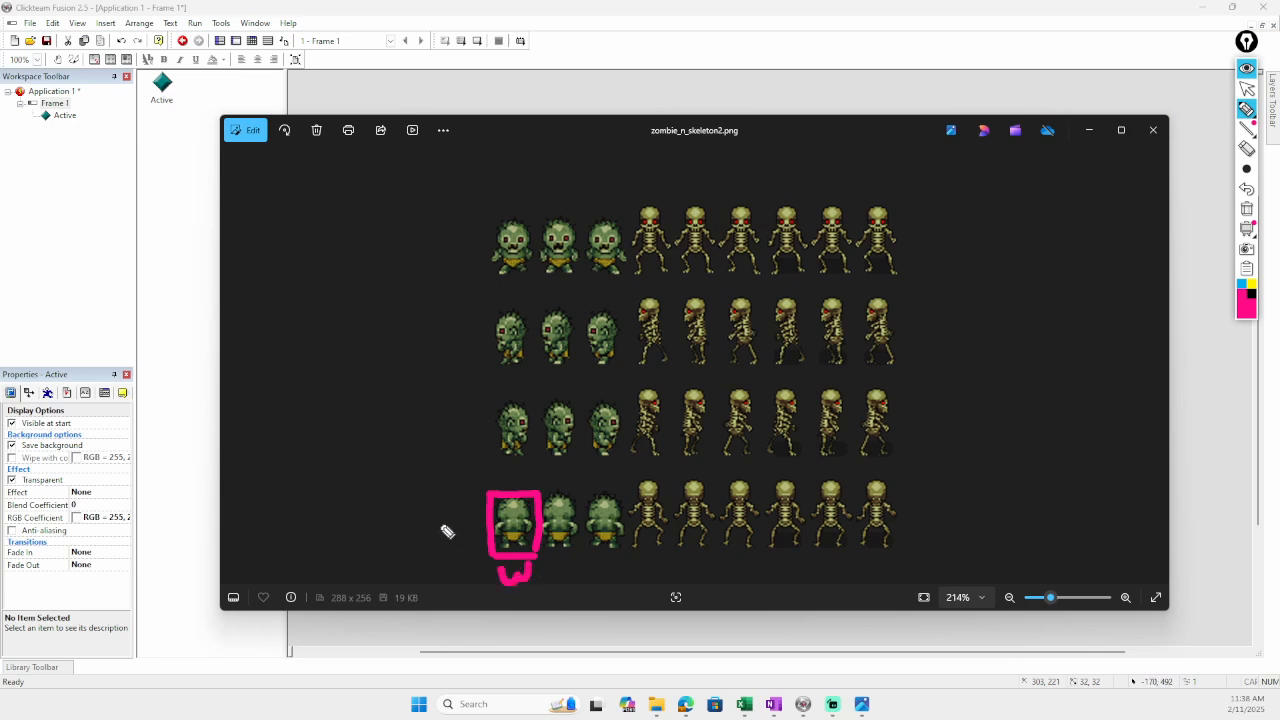
{"action": "mouse_move", "coordinate": [450, 515]}
{"action": "left_mouse_down"}
{"action": "mouse_move", "coordinate": [451, 541]}
{"action": "mouse_move", "coordinate": [471, 519]}
{"action": "mouse_move", "coordinate": [478, 540]}
{"action": "left_mouse_up"}
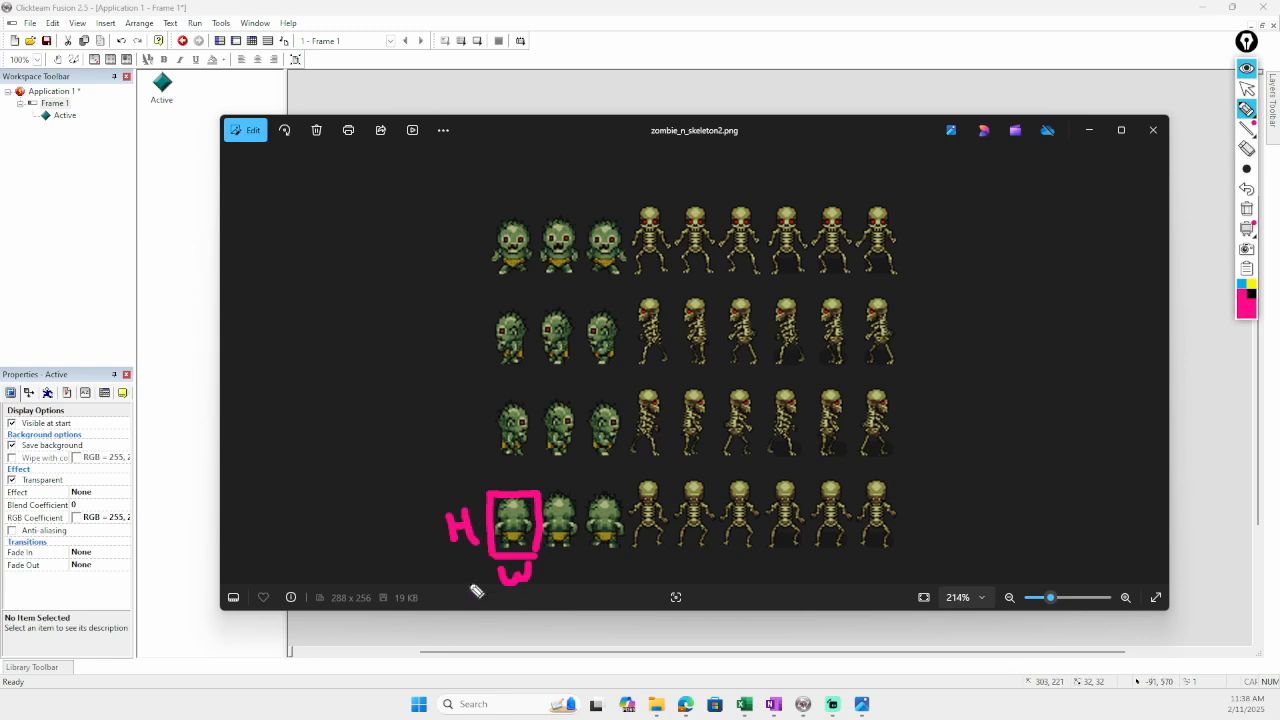
{"action": "mouse_move", "coordinate": [372, 581]}
{"action": "left_mouse_down"}
{"action": "mouse_move", "coordinate": [329, 603]}
{"action": "mouse_move", "coordinate": [382, 612]}
{"action": "mouse_move", "coordinate": [350, 580]}
{"action": "left_mouse_up"}
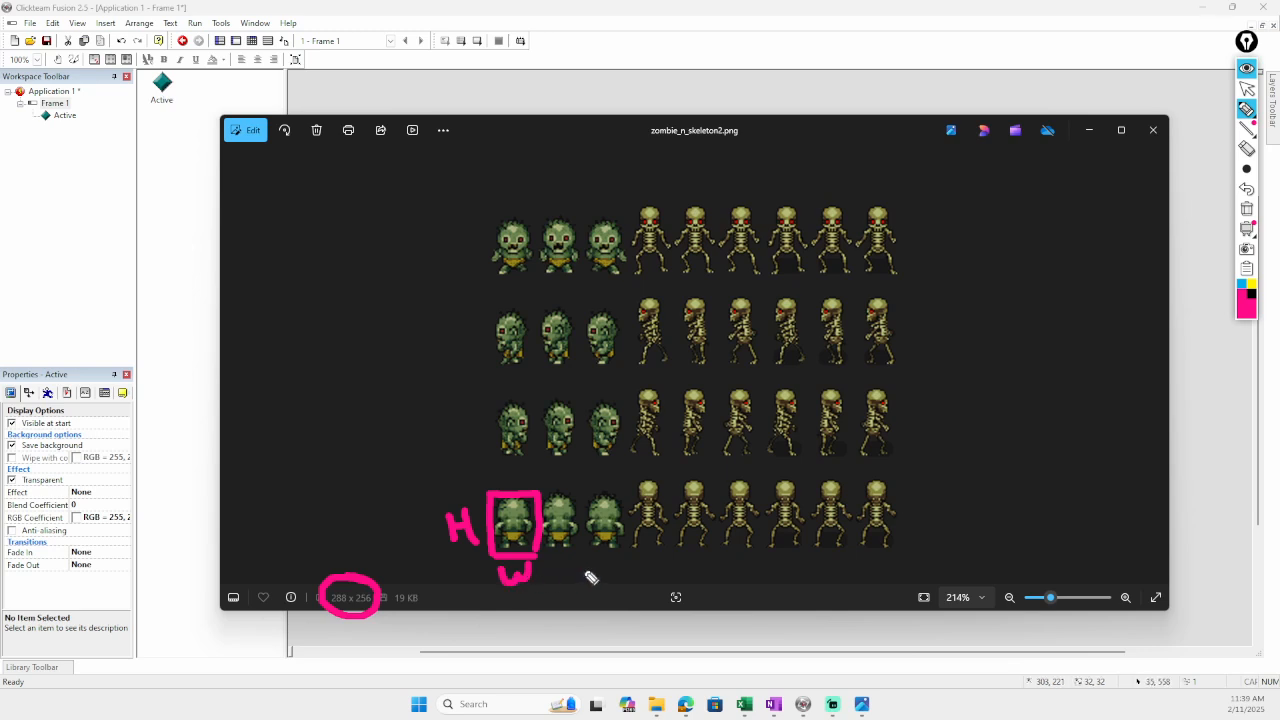
- Erase the circle around the dimensions and mark the whole sheet's width as 288 and height as 256 in blue
{"action": "left_click", "coordinate": [1246, 148]}
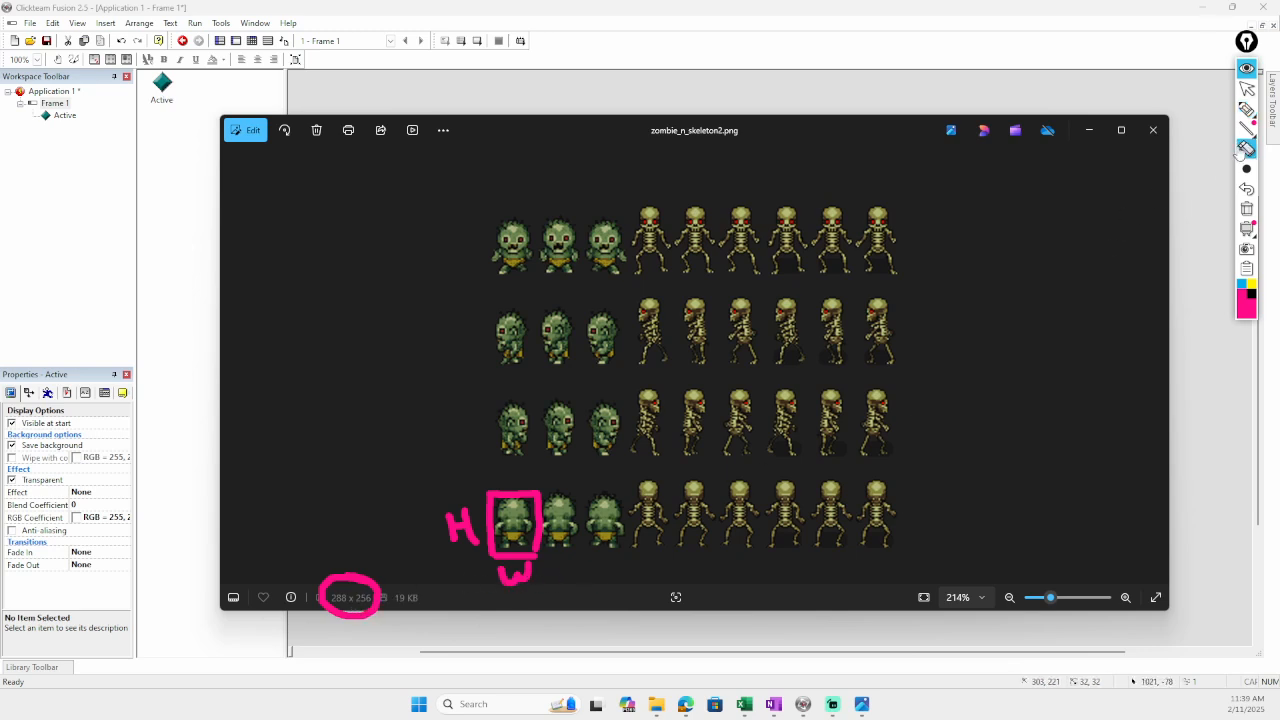
{"action": "left_click_drag", "start_coordinate": [410, 594], "coordinate": [364, 592]}
{"action": "left_click", "coordinate": [1246, 109]}
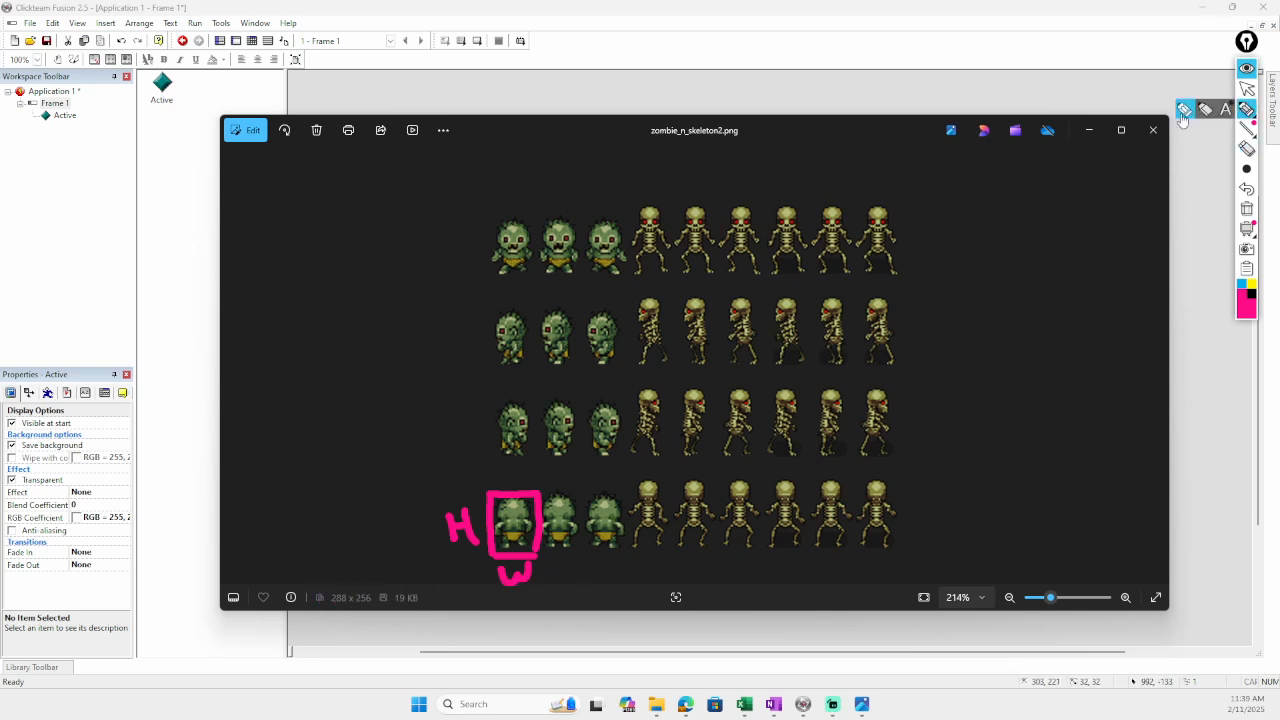
{"action": "left_click", "coordinate": [1241, 285]}
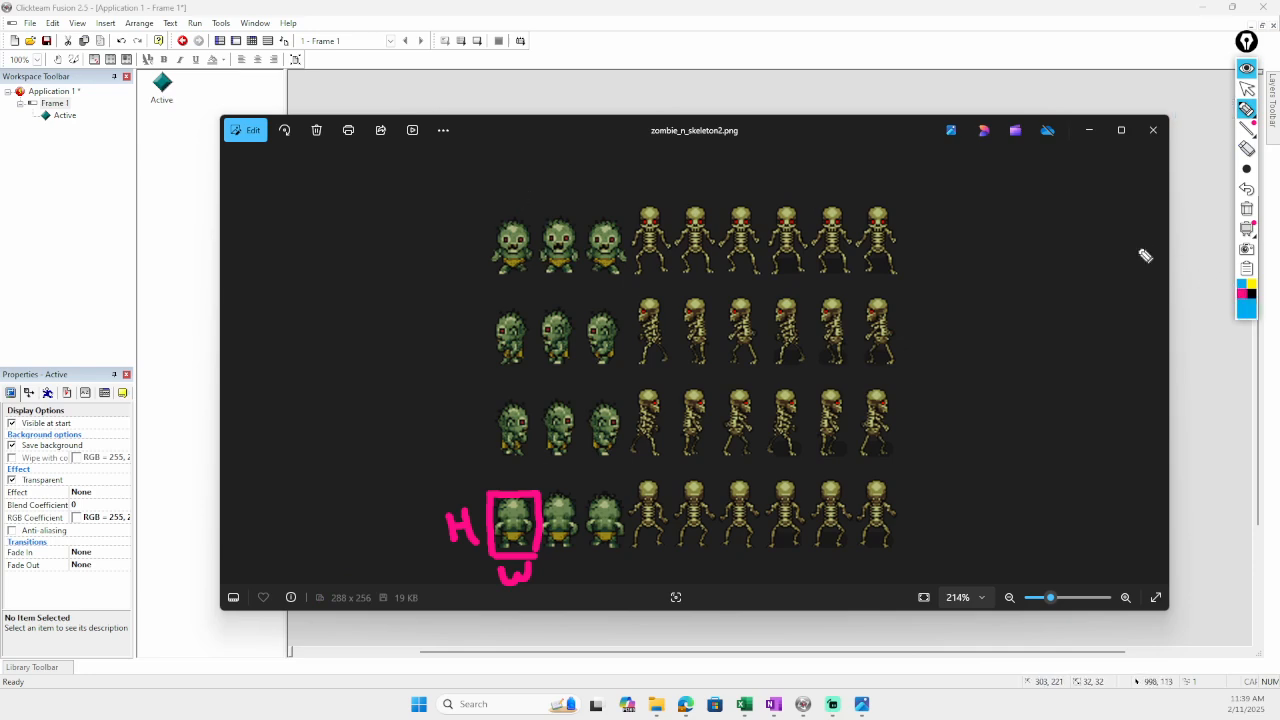
{"action": "mouse_move", "coordinate": [510, 186]}
{"action": "left_mouse_down"}
{"action": "mouse_move", "coordinate": [651, 197]}
{"action": "mouse_move", "coordinate": [893, 184]}
{"action": "mouse_move", "coordinate": [937, 272]}
{"action": "mouse_move", "coordinate": [936, 537]}
{"action": "left_mouse_up"}
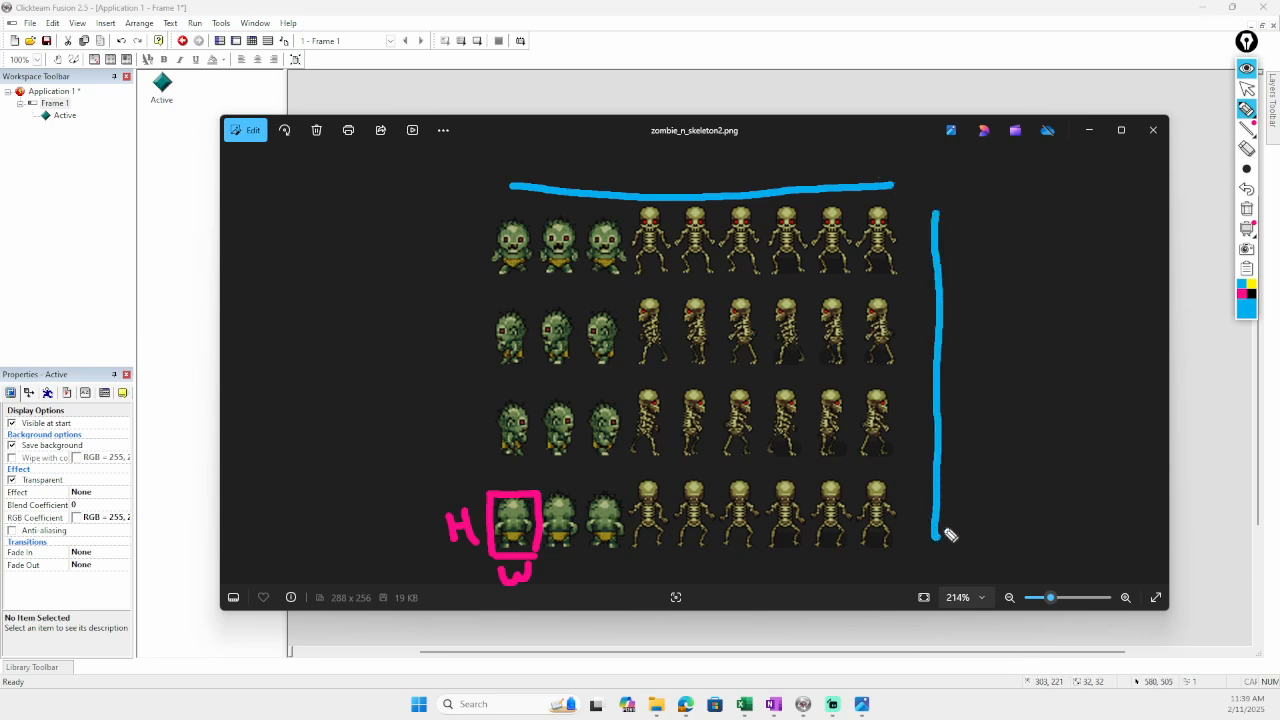
{"action": "mouse_move", "coordinate": [958, 358]}
{"action": "left_mouse_down"}
{"action": "mouse_move", "coordinate": [1000, 372]}
{"action": "mouse_move", "coordinate": [1012, 393]}
{"action": "left_mouse_up"}
{"action": "mouse_move", "coordinate": [1036, 348]}
{"action": "left_mouse_down"}
{"action": "mouse_move", "coordinate": [1018, 362]}
{"action": "mouse_move", "coordinate": [1058, 390]}
{"action": "mouse_move", "coordinate": [1044, 372]}
{"action": "left_mouse_up"}
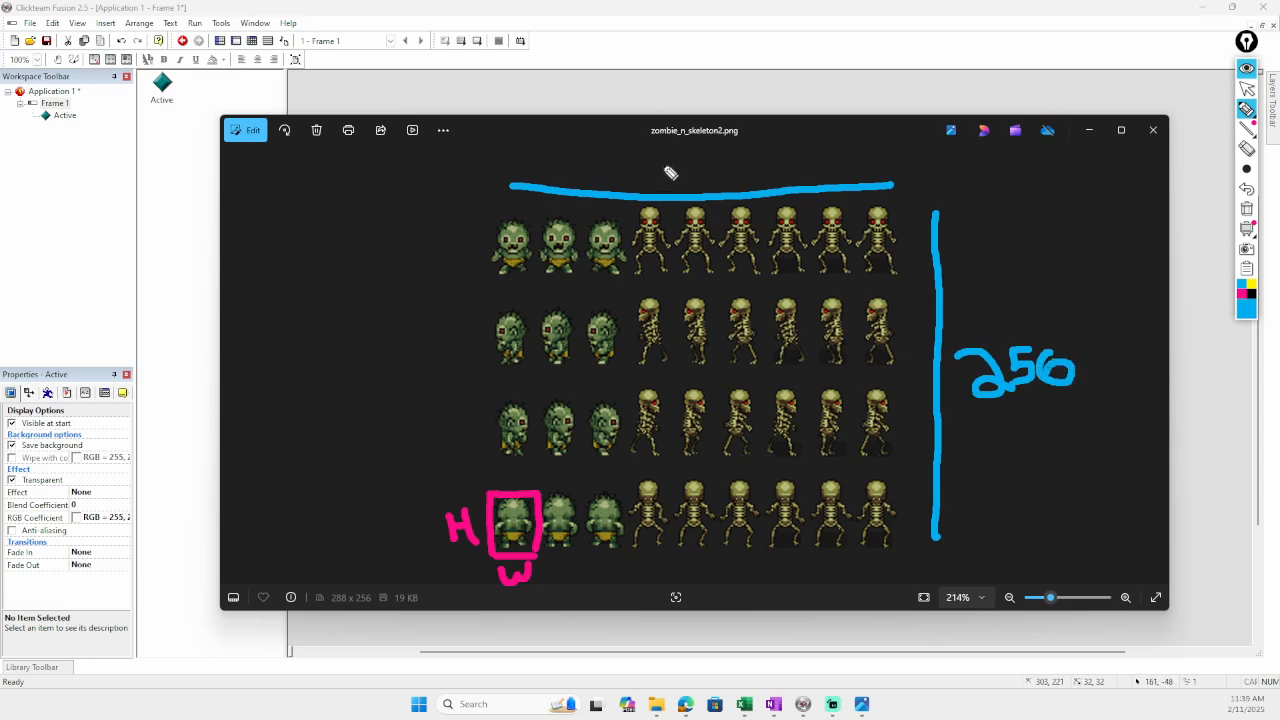
{"action": "mouse_move", "coordinate": [637, 150]}
{"action": "left_mouse_down"}
{"action": "mouse_move", "coordinate": [692, 176]}
{"action": "mouse_move", "coordinate": [748, 138]}
{"action": "left_mouse_up"}
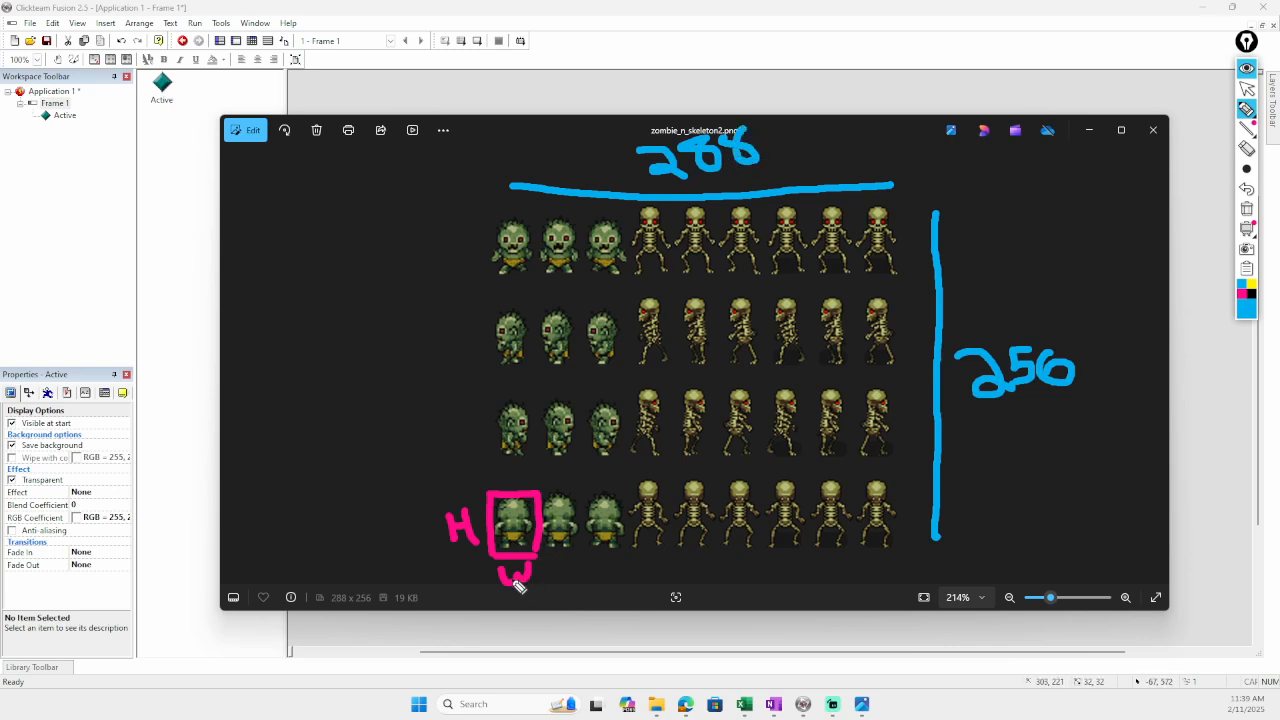
- Write 288 beside the boxed sprite's W label and 256 beside its H label as the start of the calculations
{"action": "mouse_move", "coordinate": [545, 569]}
{"action": "left_mouse_down"}
{"action": "mouse_move", "coordinate": [565, 574]}
{"action": "mouse_move", "coordinate": [624, 528]}
{"action": "mouse_move", "coordinate": [630, 540]}
{"action": "mouse_move", "coordinate": [650, 526]}
{"action": "left_mouse_up"}
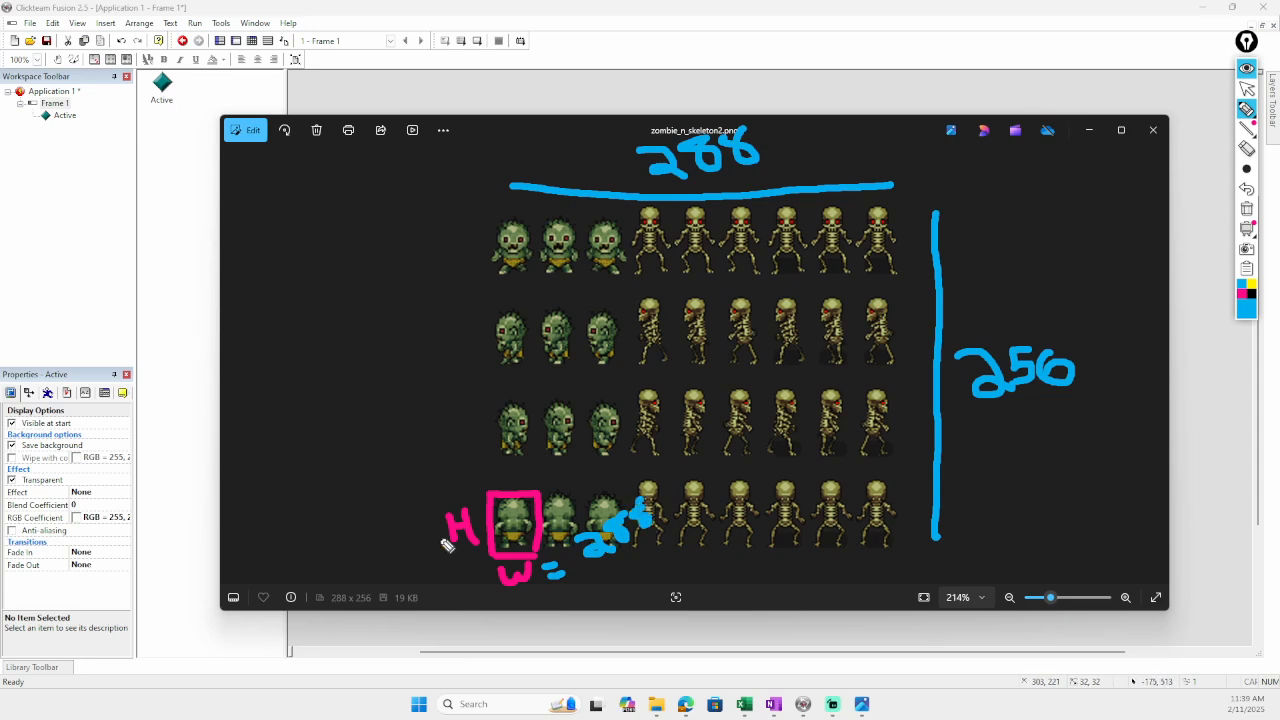
{"action": "left_click_drag", "start_coordinate": [422, 534], "coordinate": [445, 538]}
{"action": "mouse_move", "coordinate": [320, 533]}
{"action": "left_mouse_down"}
{"action": "mouse_move", "coordinate": [350, 546]}
{"action": "mouse_move", "coordinate": [362, 528]}
{"action": "mouse_move", "coordinate": [358, 547]}
{"action": "left_mouse_up"}
{"action": "mouse_move", "coordinate": [368, 518]}
{"action": "left_mouse_down"}
{"action": "mouse_move", "coordinate": [382, 516]}
{"action": "mouse_move", "coordinate": [387, 534]}
{"action": "left_mouse_up"}
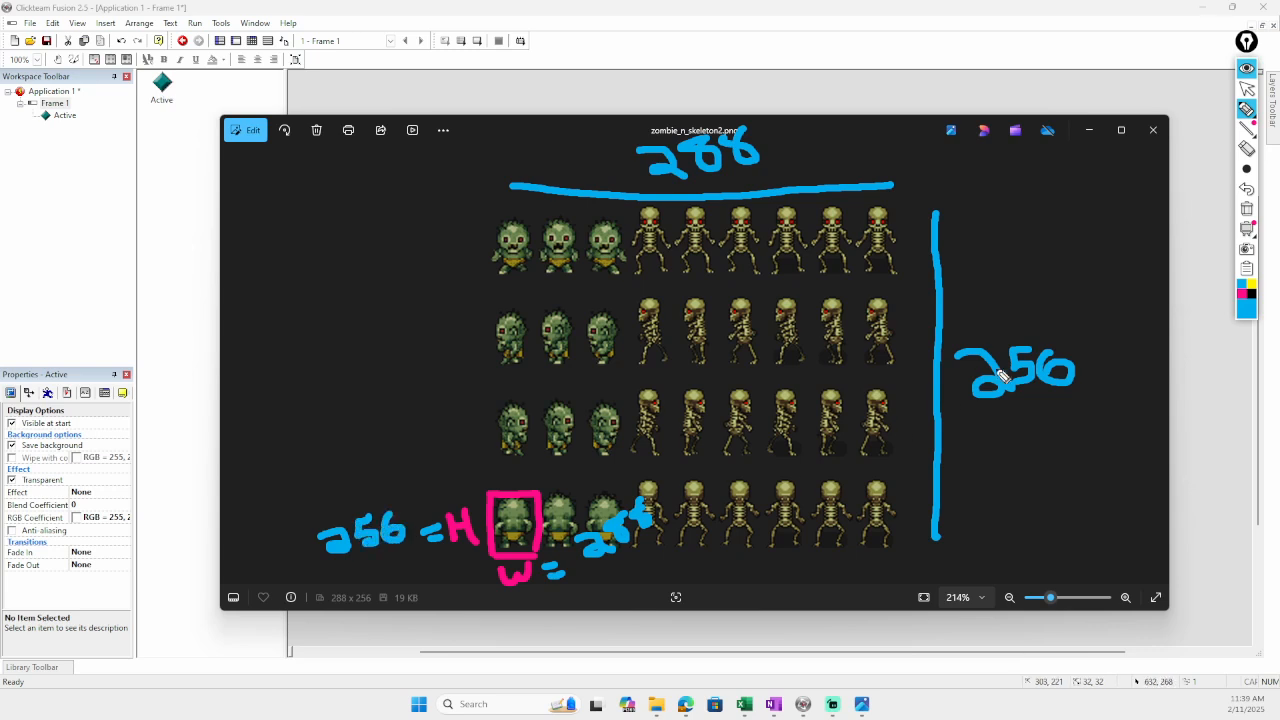
- Tick each sprite row in the last column and write the height calculation as 256 divided by 4
{"action": "left_click_drag", "start_coordinate": [866, 514], "coordinate": [900, 506]}
{"action": "left_click_drag", "start_coordinate": [862, 438], "coordinate": [895, 432]}
{"action": "left_click_drag", "start_coordinate": [858, 350], "coordinate": [890, 340]}
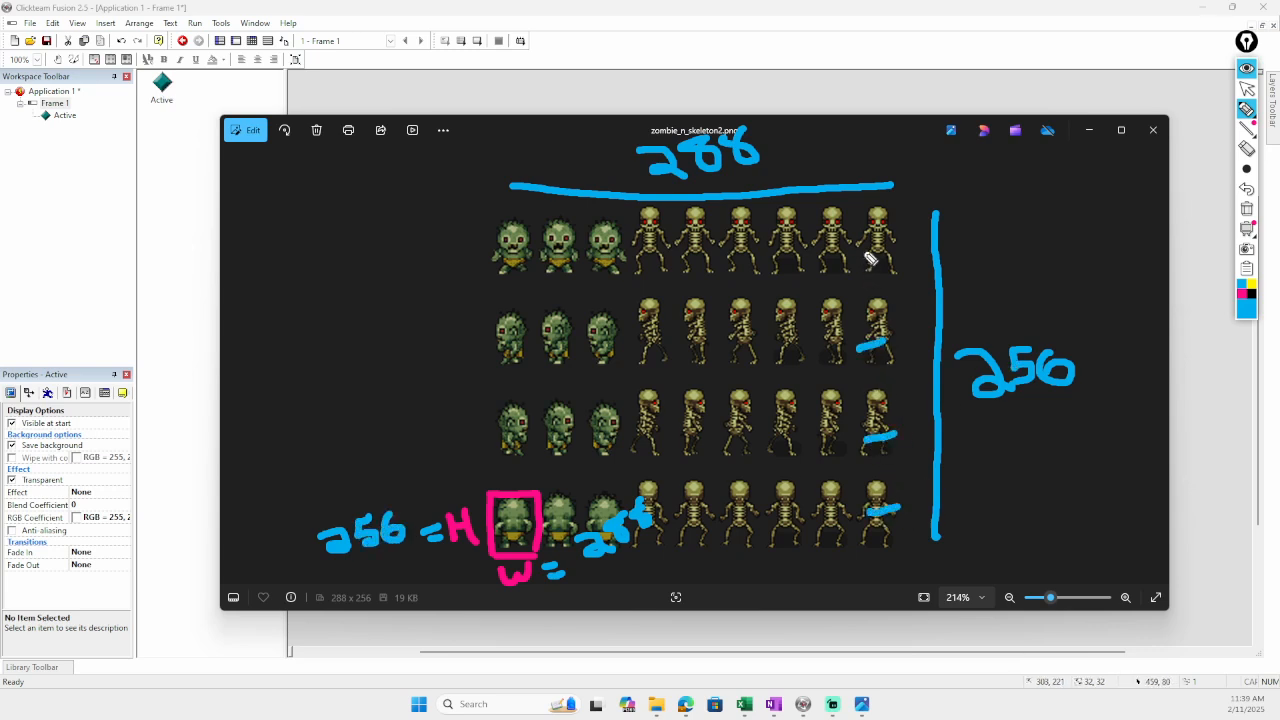
{"action": "left_click_drag", "start_coordinate": [860, 246], "coordinate": [916, 240]}
{"action": "left_click_drag", "start_coordinate": [338, 580], "coordinate": [422, 545]}
{"action": "left_click_drag", "start_coordinate": [390, 566], "coordinate": [408, 605]}
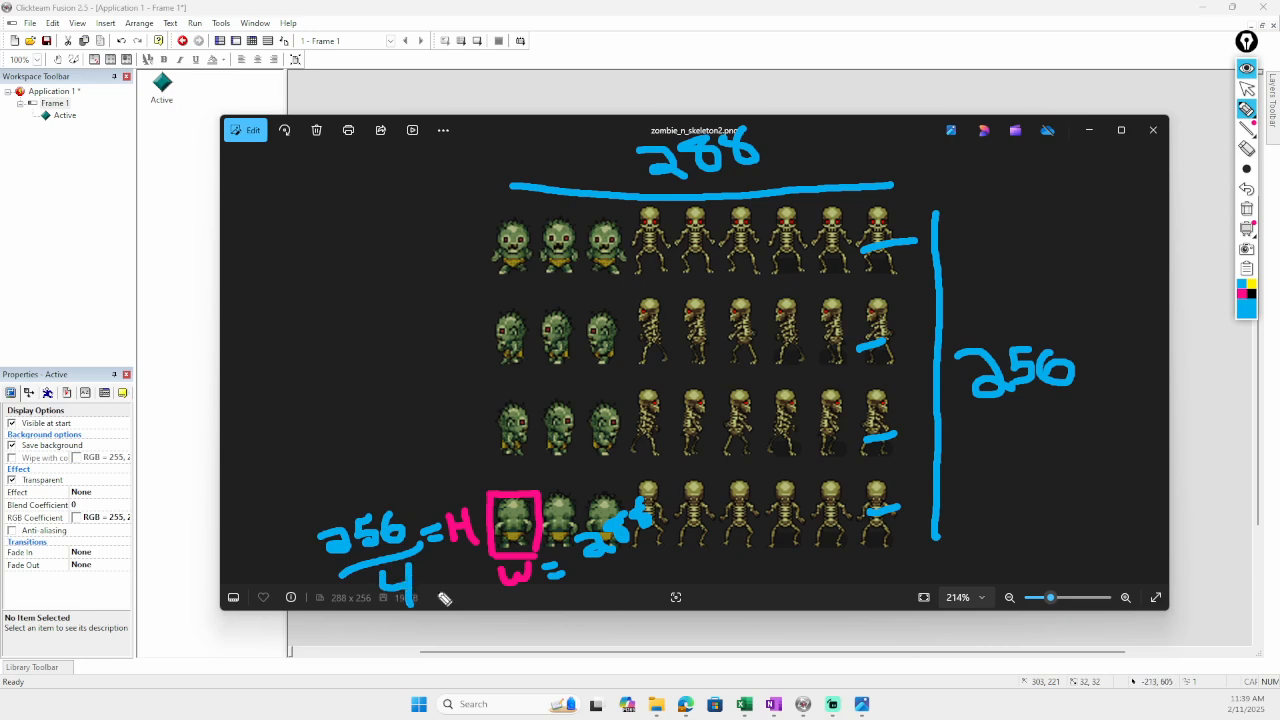
- Write the width calculation as 288 divided by 9 and tick each sprite across the first row
{"action": "mouse_move", "coordinate": [614, 562]}
{"action": "left_mouse_down"}
{"action": "mouse_move", "coordinate": [660, 528]}
{"action": "mouse_move", "coordinate": [649, 568]}
{"action": "mouse_move", "coordinate": [662, 596]}
{"action": "left_mouse_up"}
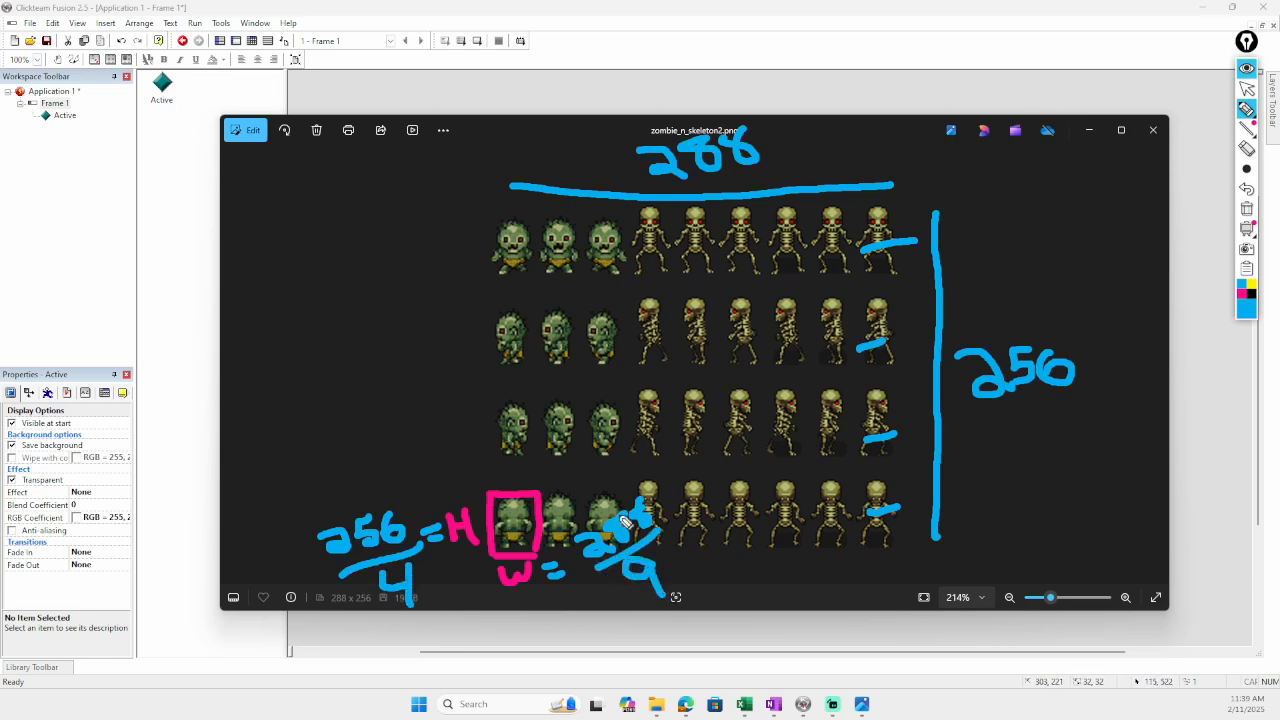
{"action": "left_click_drag", "start_coordinate": [517, 220], "coordinate": [516, 262]}
{"action": "left_click_drag", "start_coordinate": [545, 226], "coordinate": [568, 258]}
{"action": "left_click_drag", "start_coordinate": [602, 216], "coordinate": [605, 255]}
{"action": "left_click_drag", "start_coordinate": [645, 214], "coordinate": [642, 256]}
{"action": "left_click_drag", "start_coordinate": [686, 210], "coordinate": [714, 258]}
{"action": "mouse_move", "coordinate": [750, 212]}
{"action": "left_mouse_down"}
{"action": "mouse_move", "coordinate": [758, 250]}
{"action": "mouse_move", "coordinate": [850, 256]}
{"action": "left_mouse_up"}
{"action": "left_click_drag", "start_coordinate": [878, 198], "coordinate": [879, 242]}
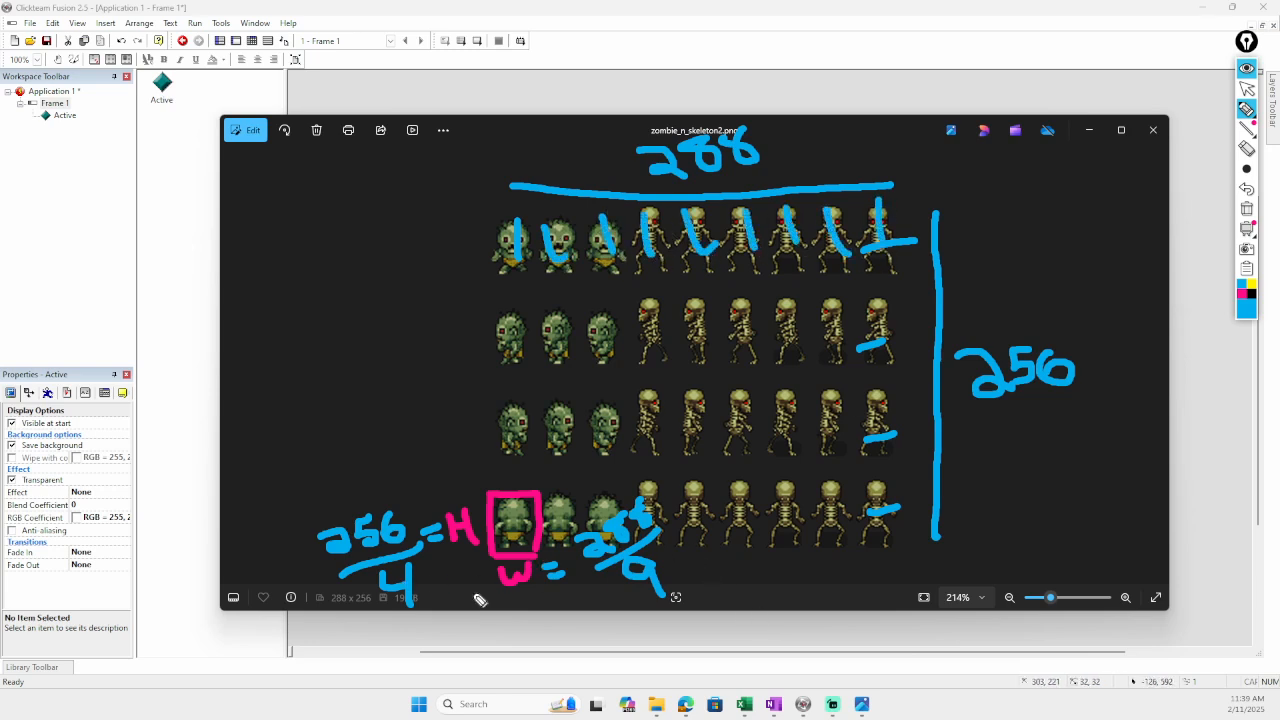
- Write 32 as the sprite width and 64 as the sprite height, labelling them W and H
{"action": "mouse_move", "coordinate": [672, 516]}
{"action": "left_mouse_down"}
{"action": "mouse_move", "coordinate": [700, 502]}
{"action": "mouse_move", "coordinate": [704, 520]}
{"action": "left_mouse_up"}
{"action": "mouse_move", "coordinate": [708, 472]}
{"action": "left_mouse_down"}
{"action": "mouse_move", "coordinate": [755, 487]}
{"action": "mouse_move", "coordinate": [738, 505]}
{"action": "mouse_move", "coordinate": [802, 495]}
{"action": "left_mouse_up"}
{"action": "left_click_drag", "start_coordinate": [303, 575], "coordinate": [317, 572]}
{"action": "left_click_drag", "start_coordinate": [307, 592], "coordinate": [320, 590]}
{"action": "mouse_move", "coordinate": [228, 573]}
{"action": "left_mouse_down"}
{"action": "mouse_move", "coordinate": [246, 597]}
{"action": "mouse_move", "coordinate": [230, 600]}
{"action": "left_mouse_up"}
{"action": "left_click_drag", "start_coordinate": [248, 570], "coordinate": [287, 584]}
{"action": "left_click_drag", "start_coordinate": [274, 563], "coordinate": [272, 602]}
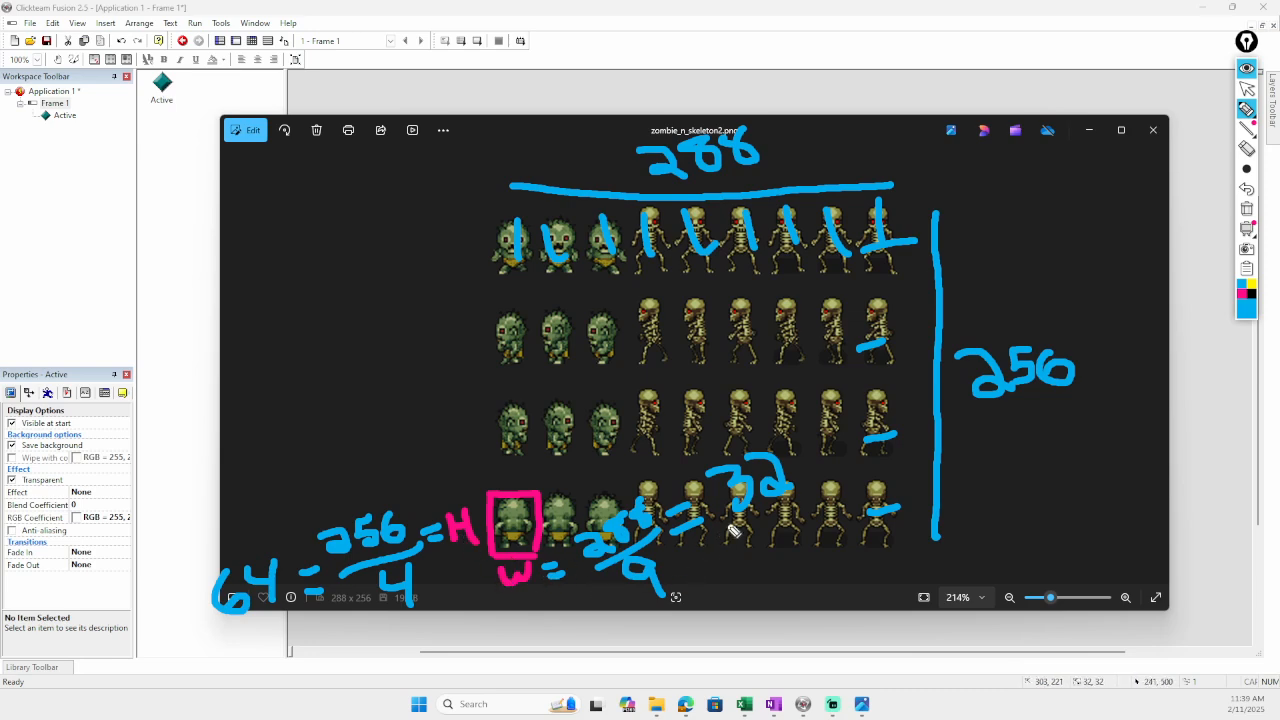
{"action": "left_click_drag", "start_coordinate": [758, 510], "coordinate": [800, 508]}
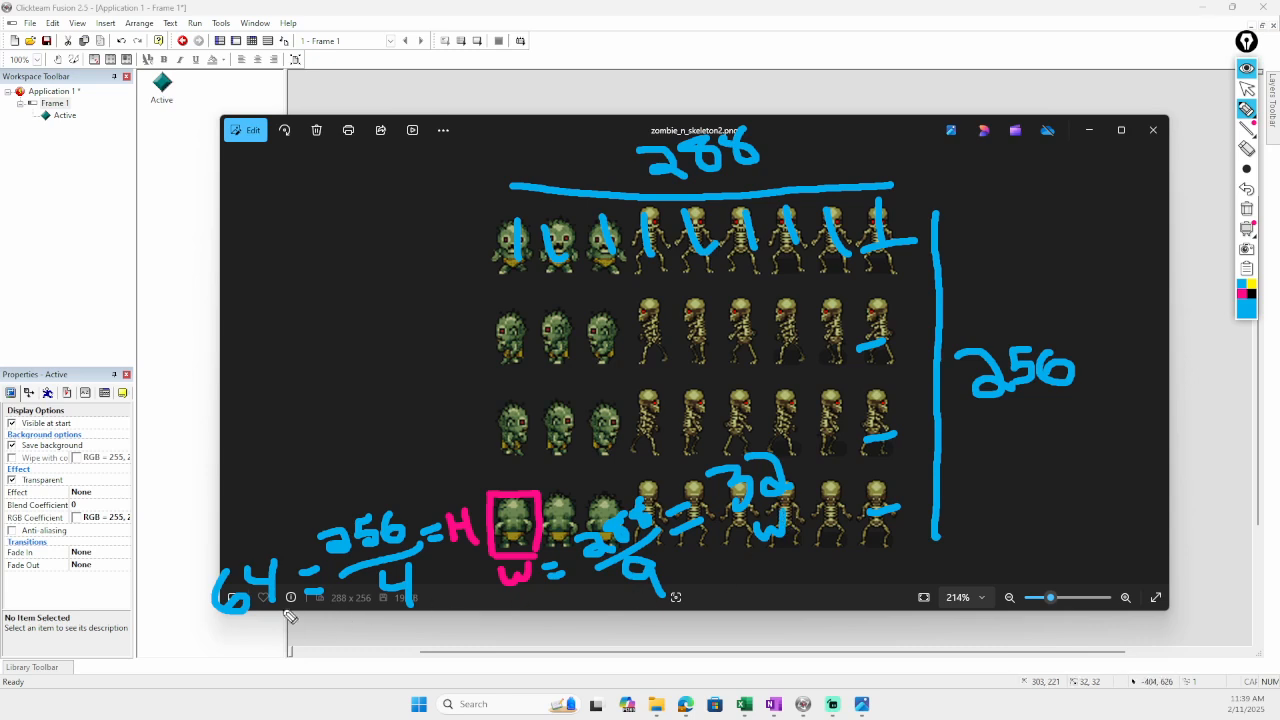
{"action": "left_click_drag", "start_coordinate": [224, 521], "coordinate": [225, 547]}
{"action": "mouse_move", "coordinate": [234, 532]}
{"action": "left_mouse_down"}
{"action": "mouse_move", "coordinate": [258, 533]}
{"action": "mouse_move", "coordinate": [256, 545]}
{"action": "left_mouse_up"}
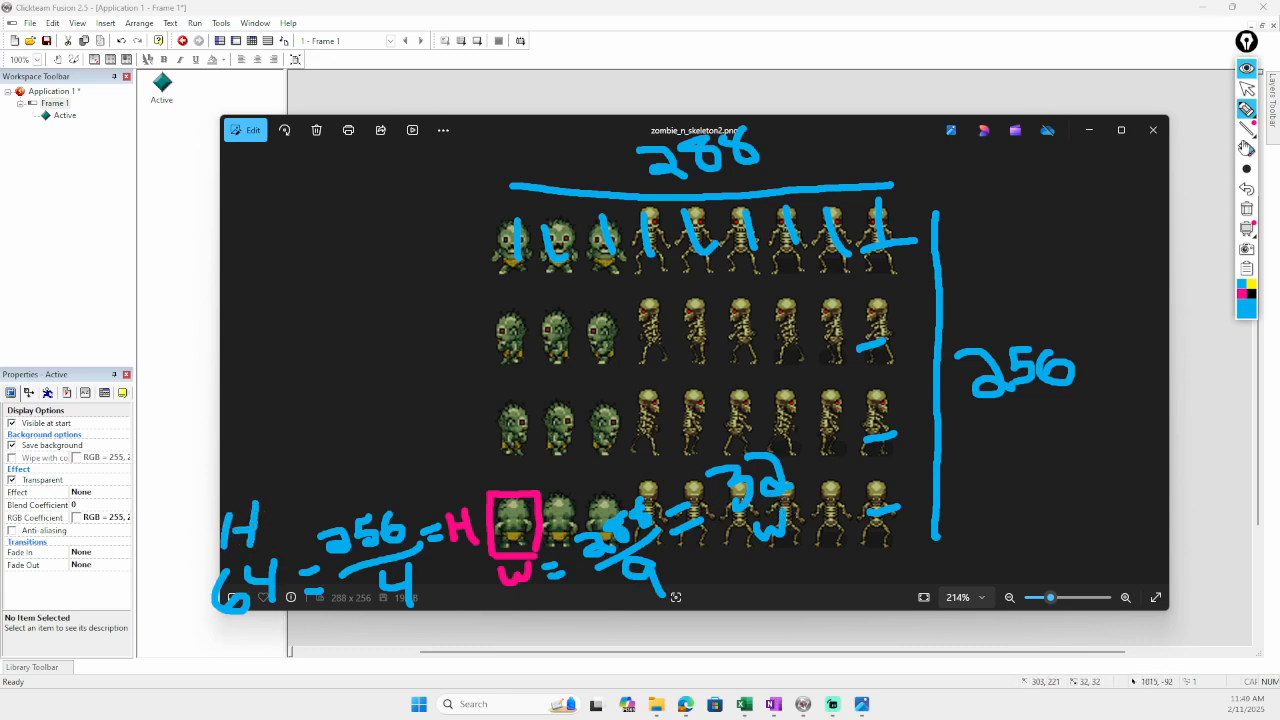
- Clear and hide the drawing annotations, and minimize the sprite sheet image
{"action": "left_click", "coordinate": [1247, 208]}
{"action": "left_click", "coordinate": [1247, 70]}
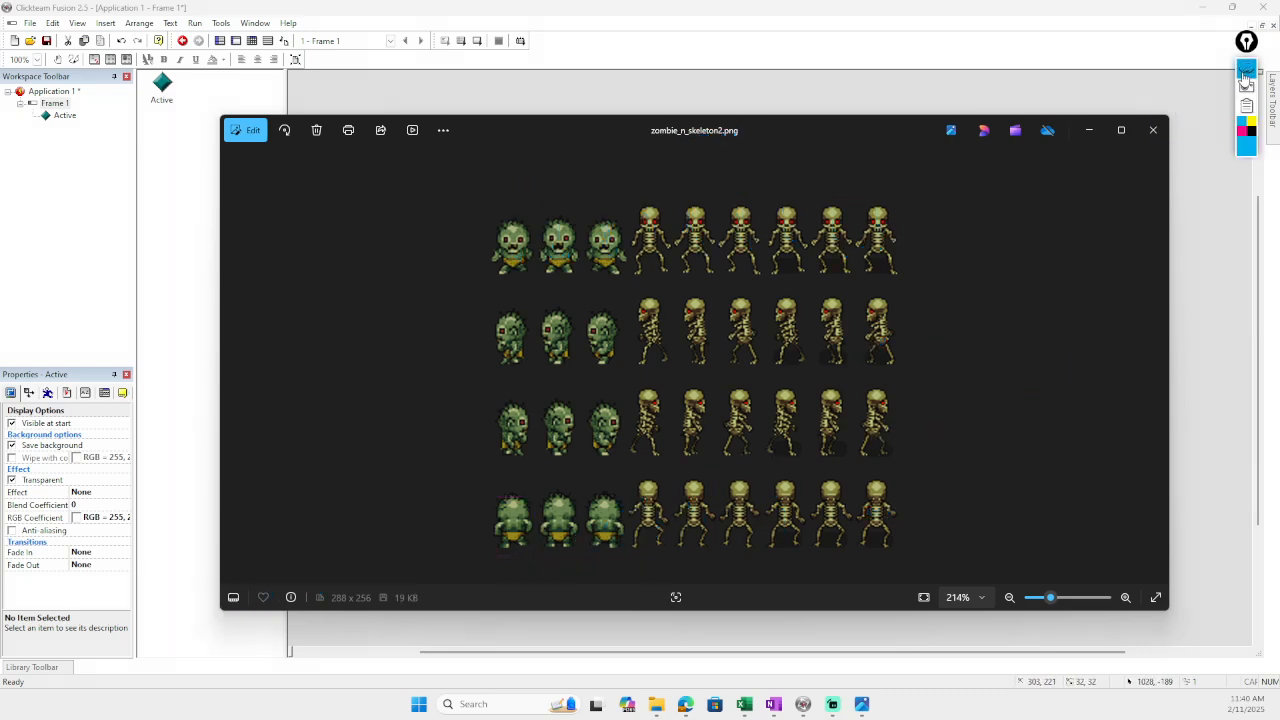
{"action": "left_click", "coordinate": [1091, 134]}
{"action": "left_click", "coordinate": [1091, 134]}
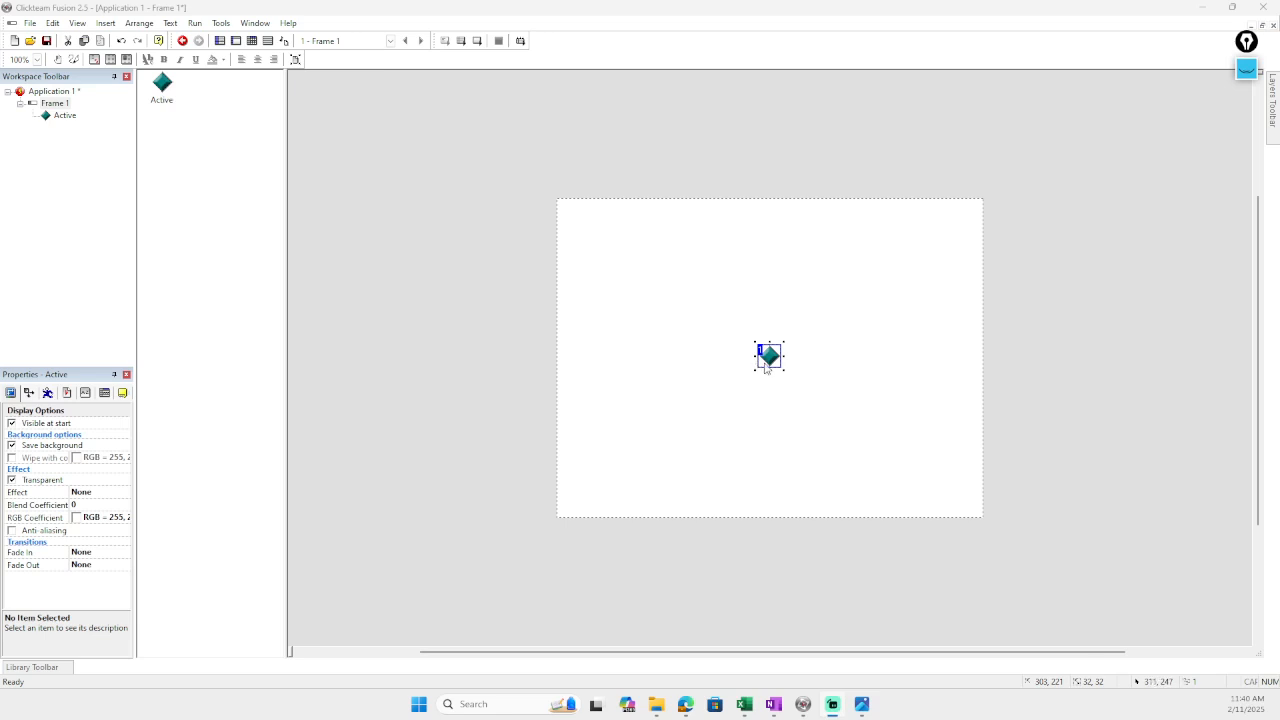
- Open the Active object's image editor and choose zombie_n_skeleton2 from the Pictures folder for import
{"action": "double_click", "coordinate": [770, 356]}
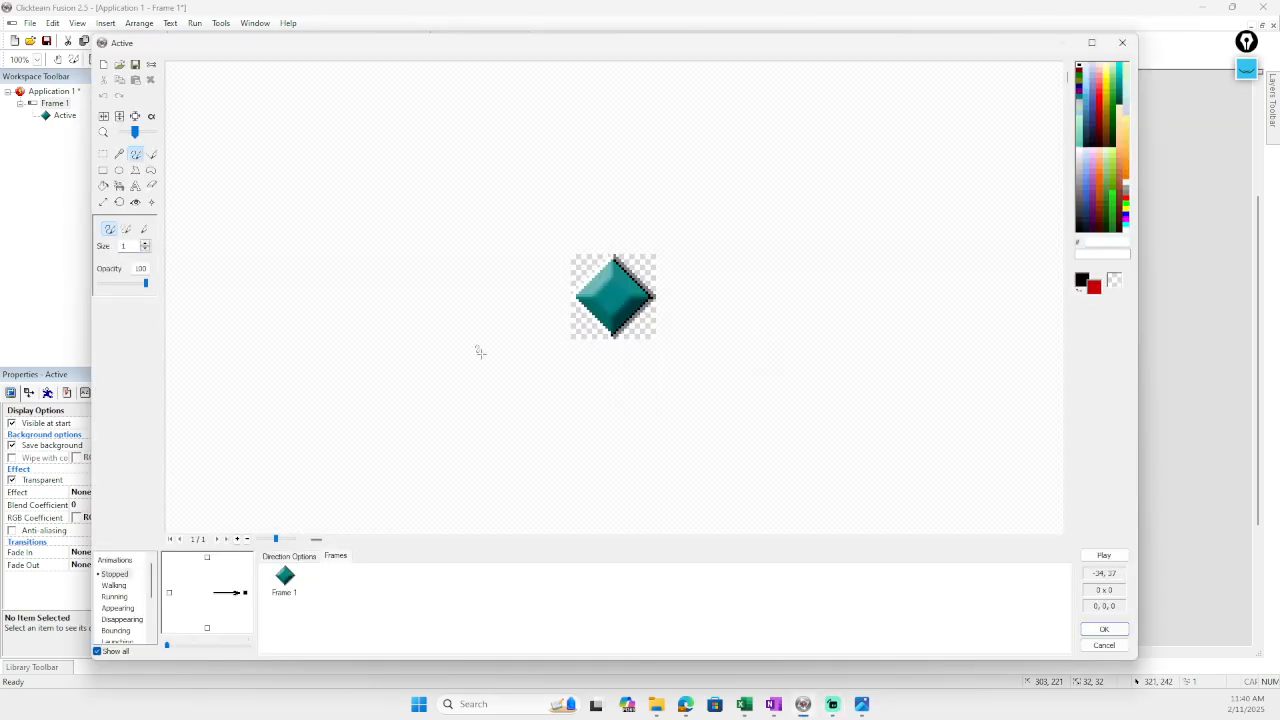
{"action": "left_click", "coordinate": [119, 66]}
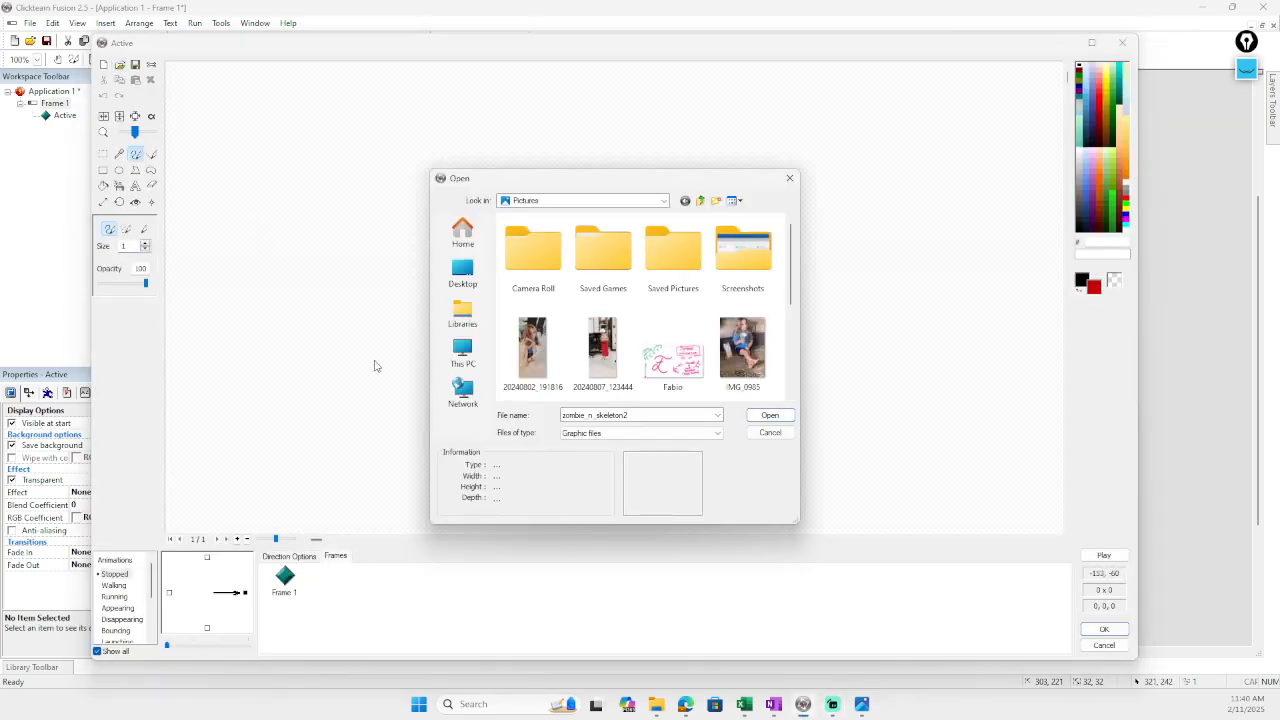
{"action": "scroll", "coordinate": [688, 360], "scroll_direction": "down", "scroll_amount": 1}
{"action": "scroll", "coordinate": [680, 360], "scroll_direction": "down", "scroll_amount": 1}
{"action": "left_click", "coordinate": [628, 378]}
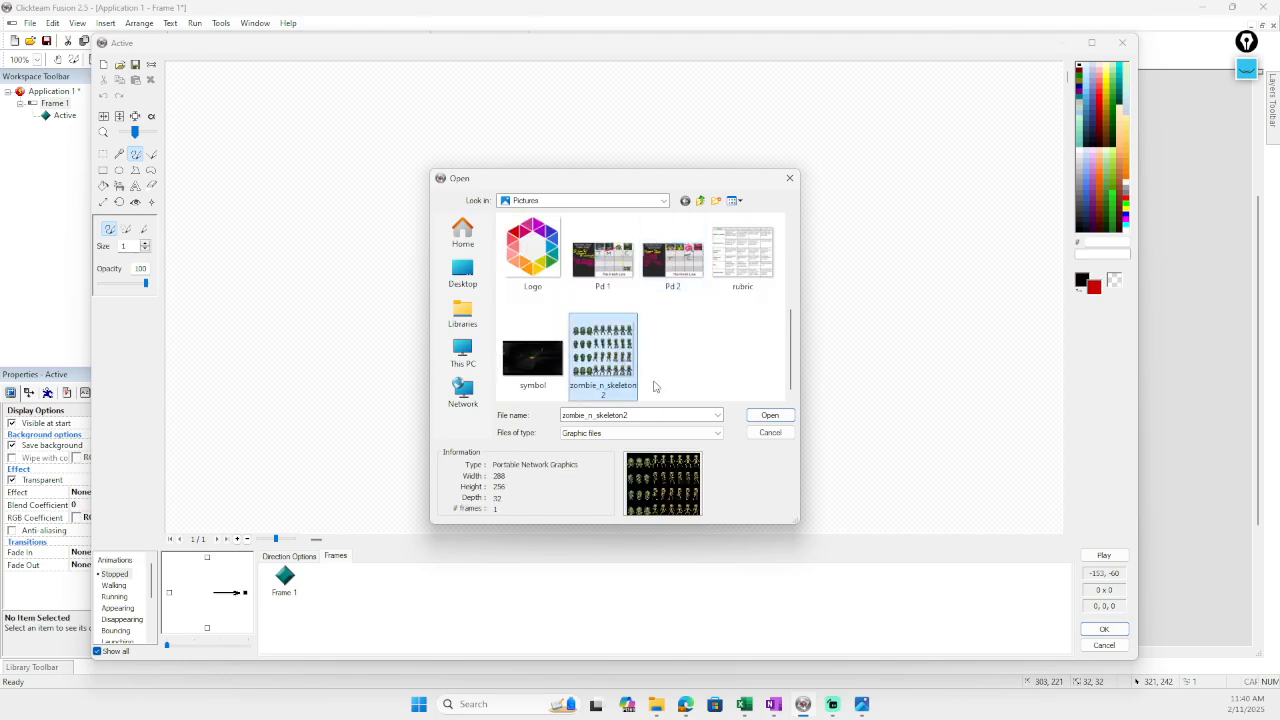
{"action": "left_click", "coordinate": [762, 416]}
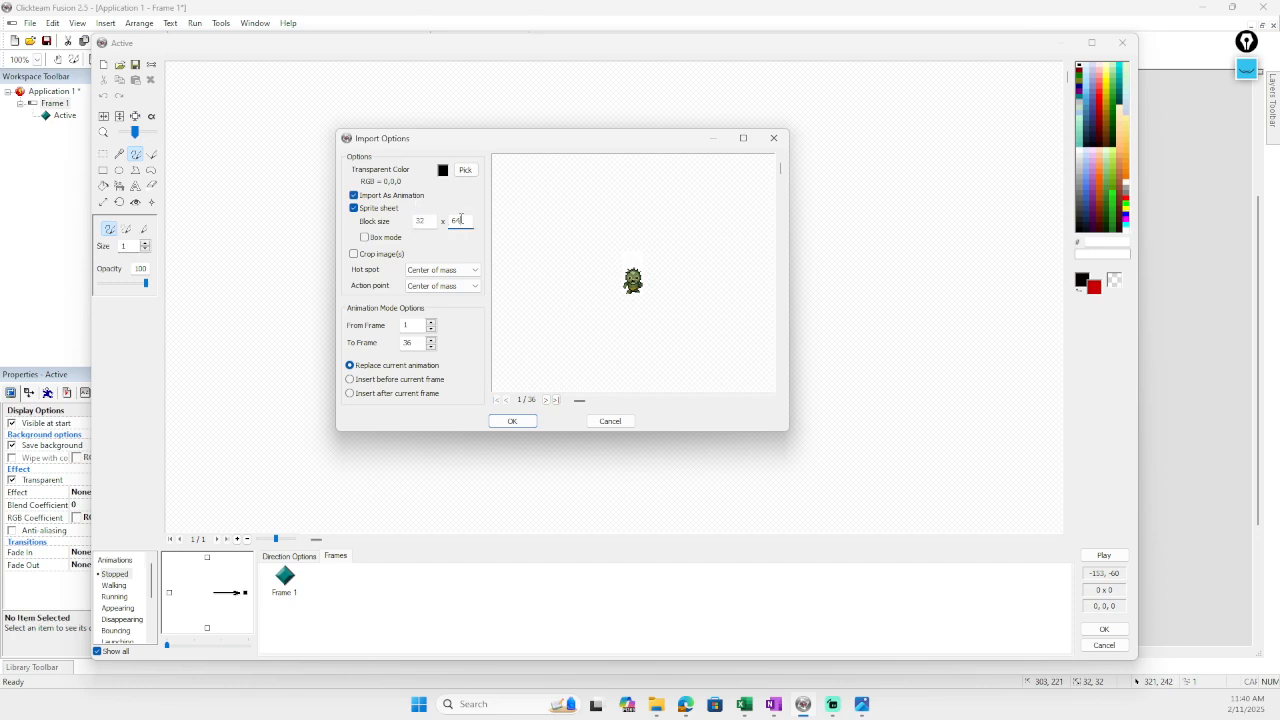
- Step through the import preview frames with the 32 x 64 block size and return to the first frame
{"action": "left_click", "coordinate": [546, 400]}
{"action": "left_click", "coordinate": [505, 403]}
{"action": "left_click", "coordinate": [505, 403]}
{"action": "left_click", "coordinate": [505, 403]}
{"action": "left_click", "coordinate": [505, 403]}
{"action": "left_click", "coordinate": [505, 403]}
- Try a sprite sheet block size of 64 x 32 in the import options
{"action": "type", "text": "64"}
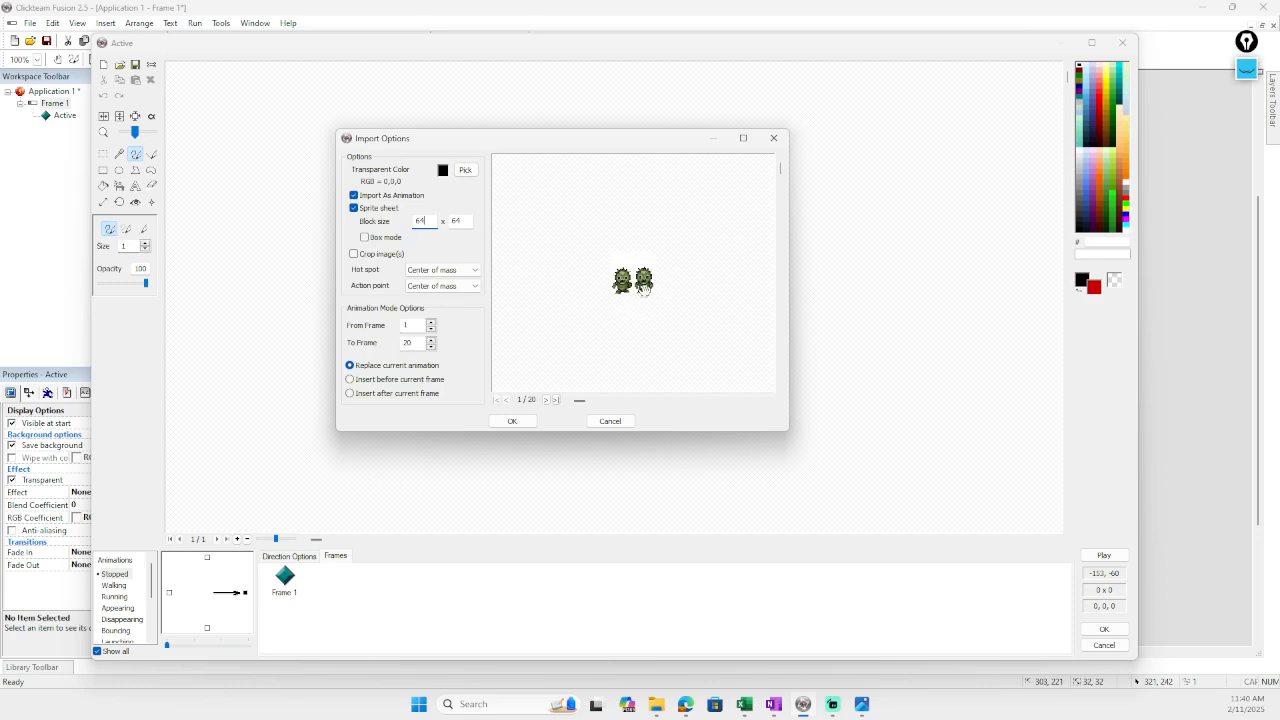
{"action": "key", "text": "Tab"}
{"action": "type", "text": "32"}
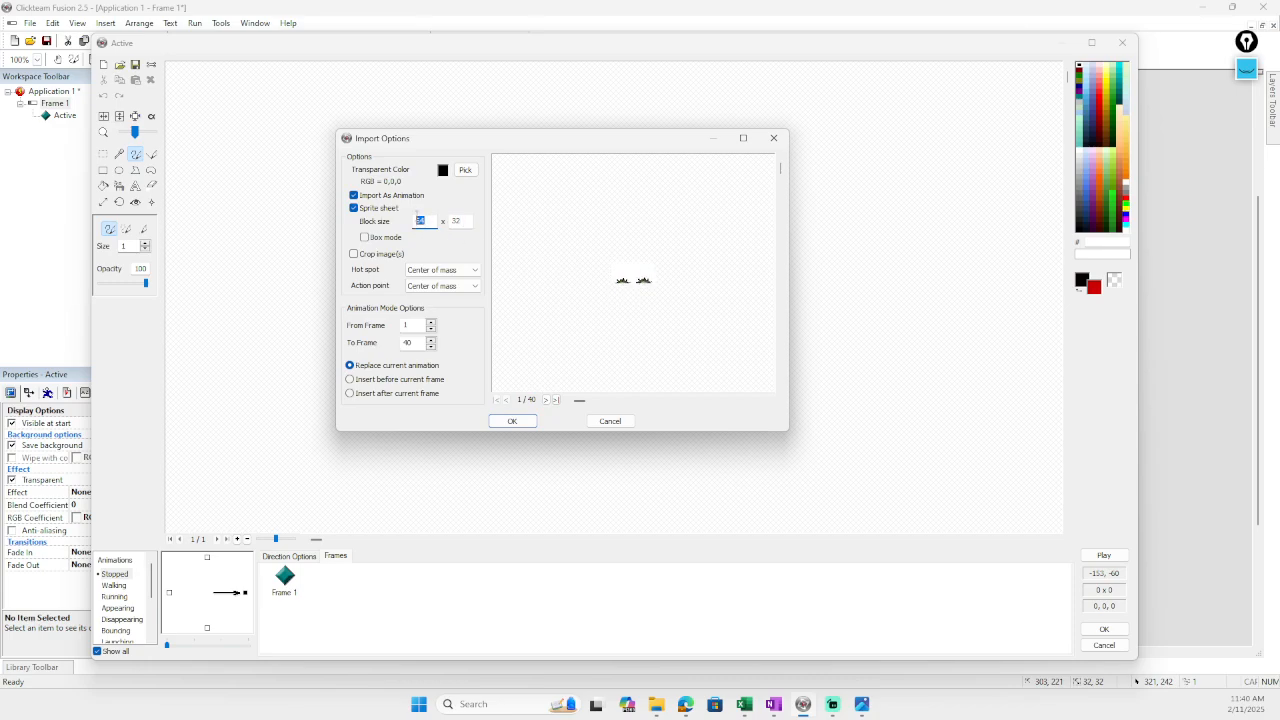
- Set the sprite sheet block size to 32 x 64, check the preview frames, and import them over the current animation
{"action": "type", "text": "32"}
{"action": "type", "text": "64"}
{"action": "triple_click", "coordinate": [547, 400]}
{"action": "triple_click", "coordinate": [547, 400]}
{"action": "left_click", "coordinate": [547, 400]}
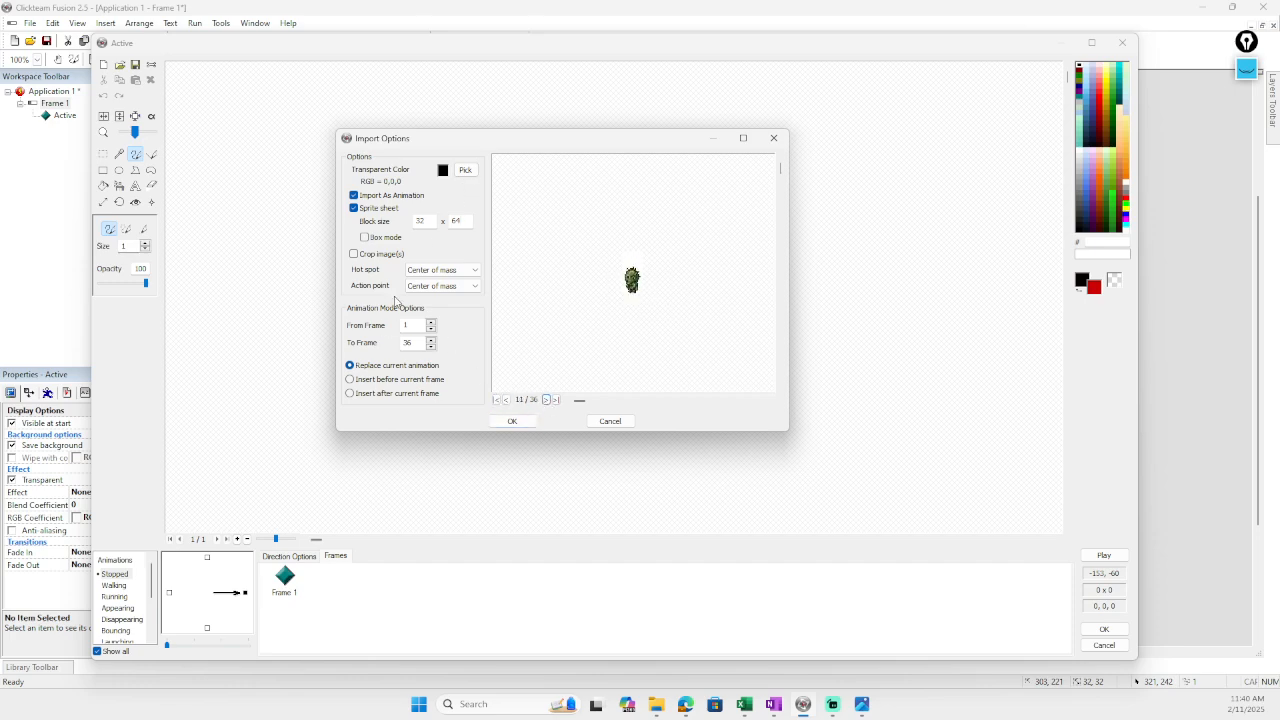
{"action": "left_click", "coordinate": [496, 400]}
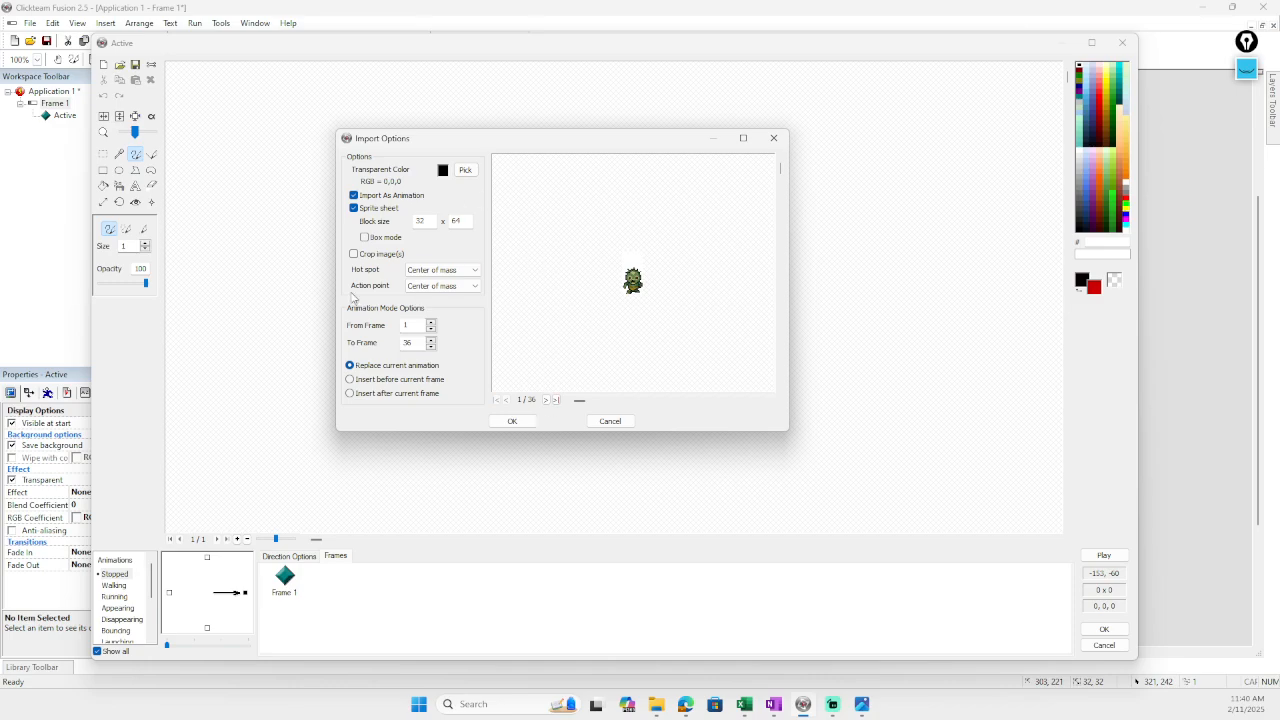
{"action": "left_click", "coordinate": [512, 421]}
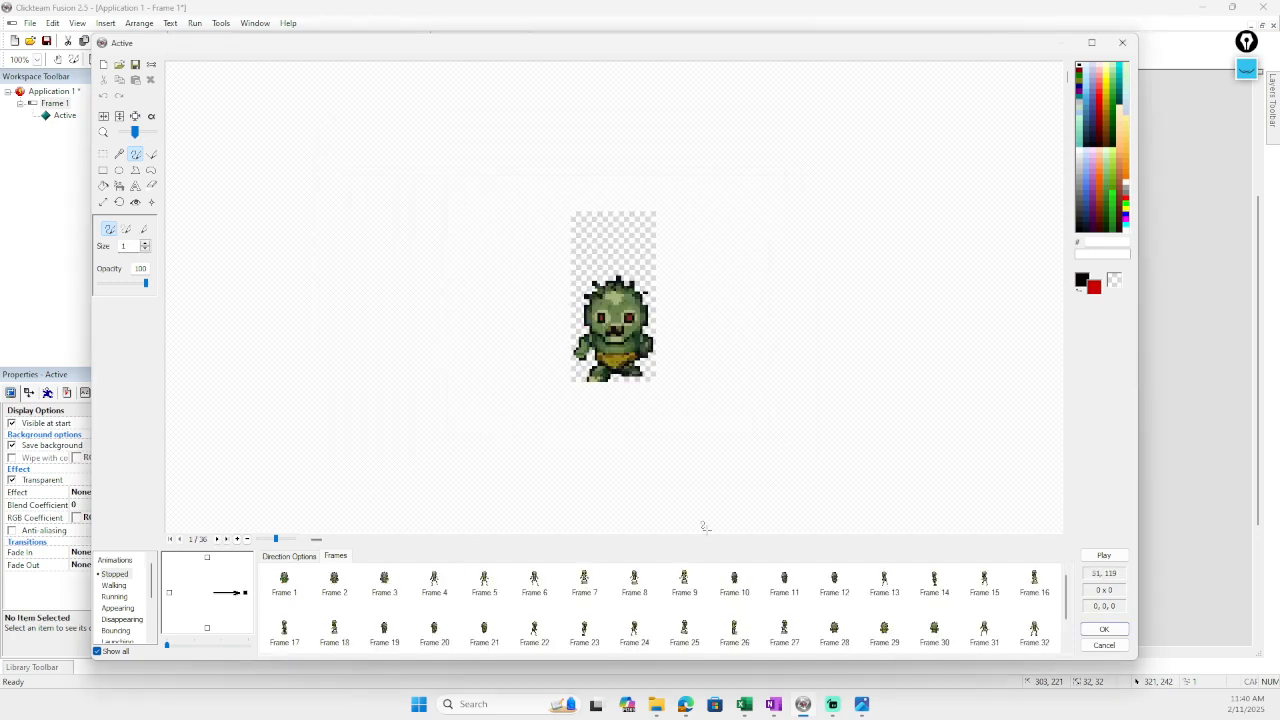
{"action": "scroll", "coordinate": [395, 588], "scroll_direction": "down", "scroll_amount": 2}
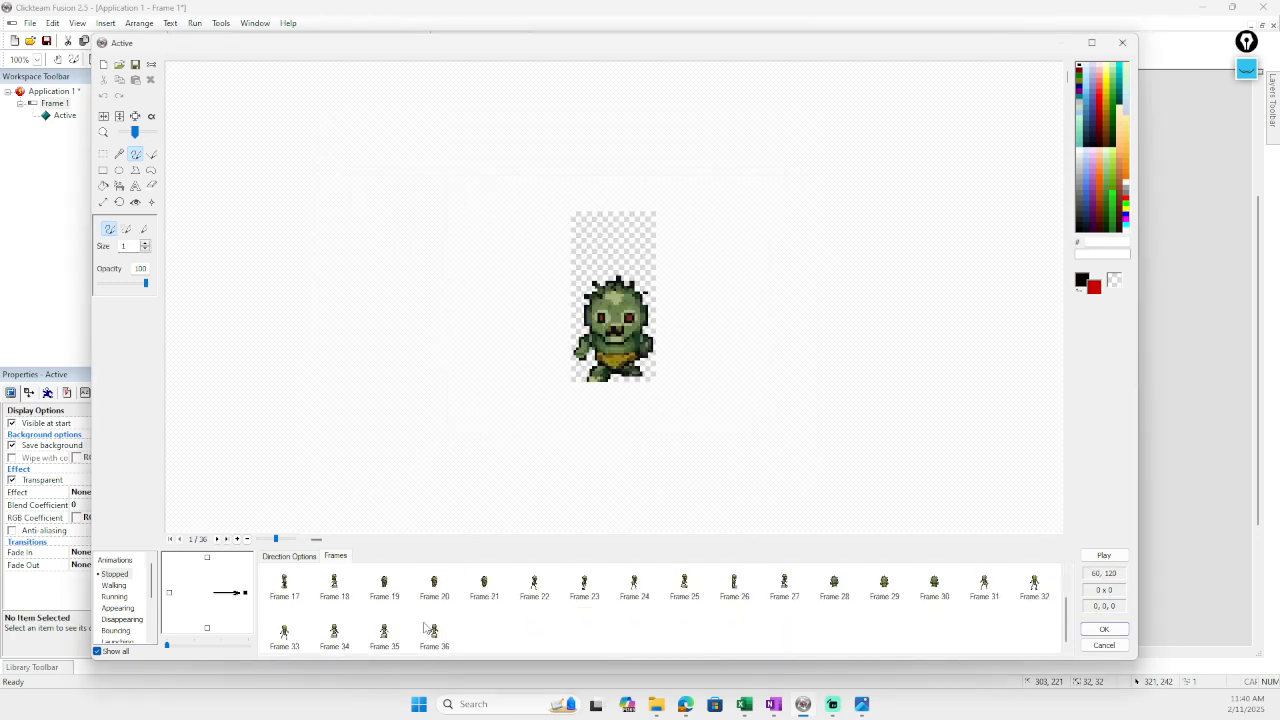
{"action": "scroll", "coordinate": [430, 636], "scroll_direction": "up", "scroll_amount": 2}
{"action": "left_click", "coordinate": [290, 592]}
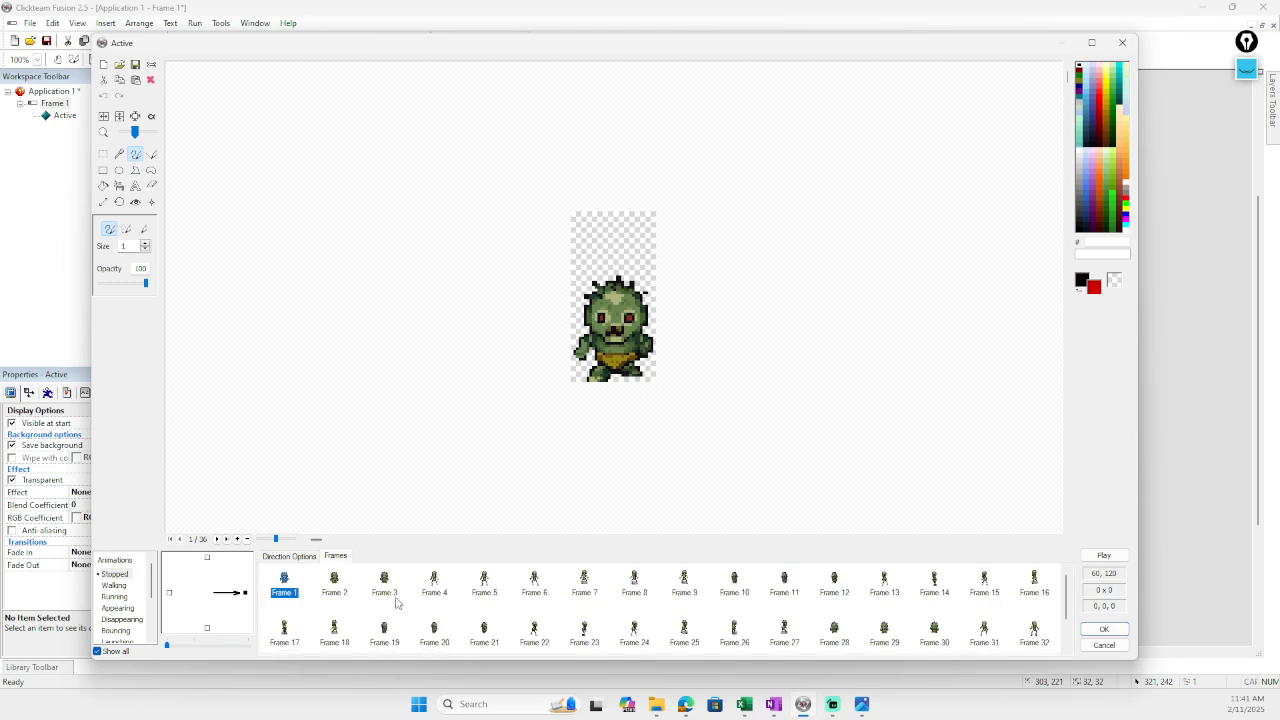
{"action": "scroll", "coordinate": [425, 628], "scroll_direction": "down", "scroll_amount": 2}
{"action": "left_click", "coordinate": [435, 640], "text": "shift"}
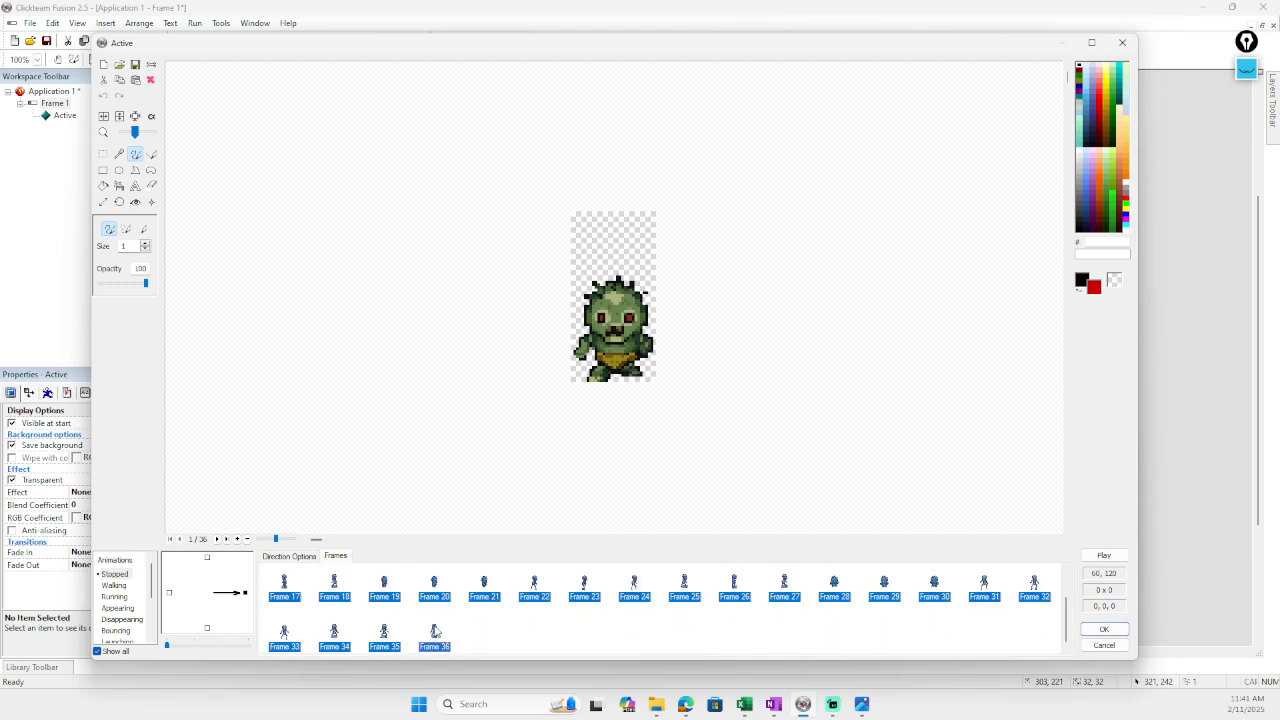
{"action": "right_click", "coordinate": [434, 635]}
{"action": "left_click", "coordinate": [364, 583]}
{"action": "scroll", "coordinate": [320, 592], "scroll_direction": "up", "scroll_amount": 2}
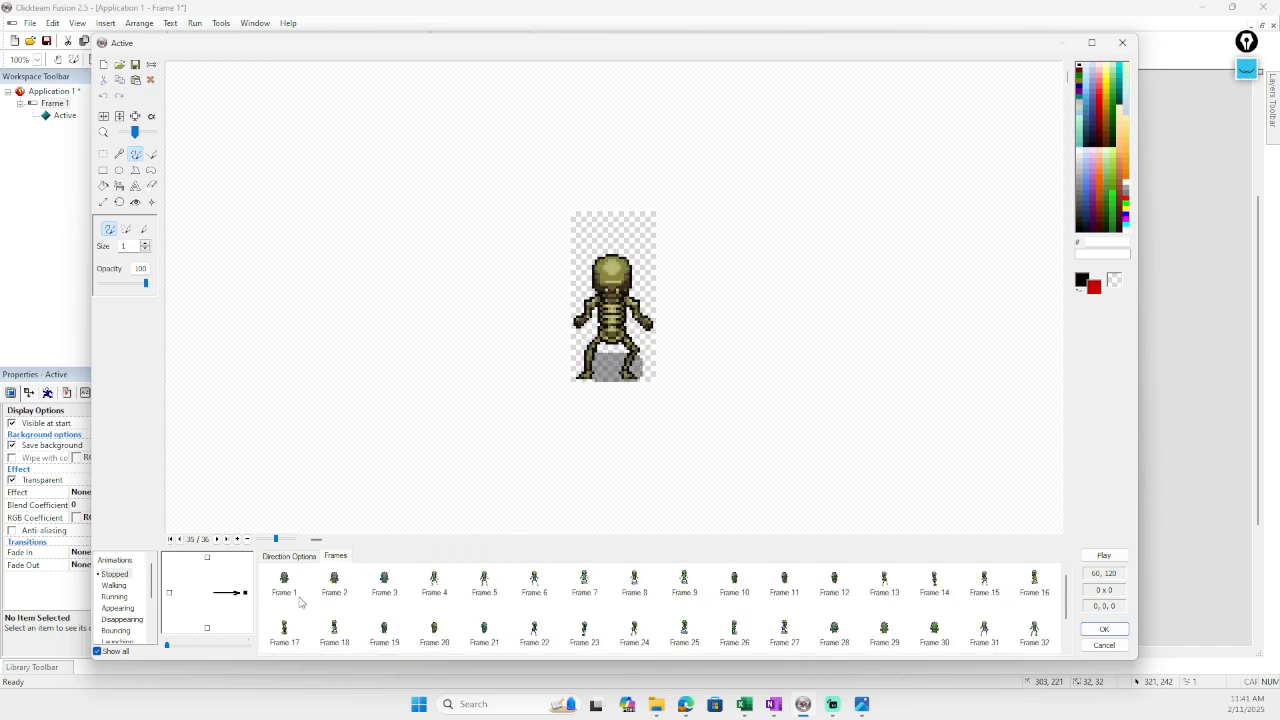
- Copy all frames of the Stopped animation, from Frame 1 to Frame 36
{"action": "left_click", "coordinate": [284, 585]}
{"action": "scroll", "coordinate": [380, 603], "scroll_direction": "down", "scroll_amount": 2}
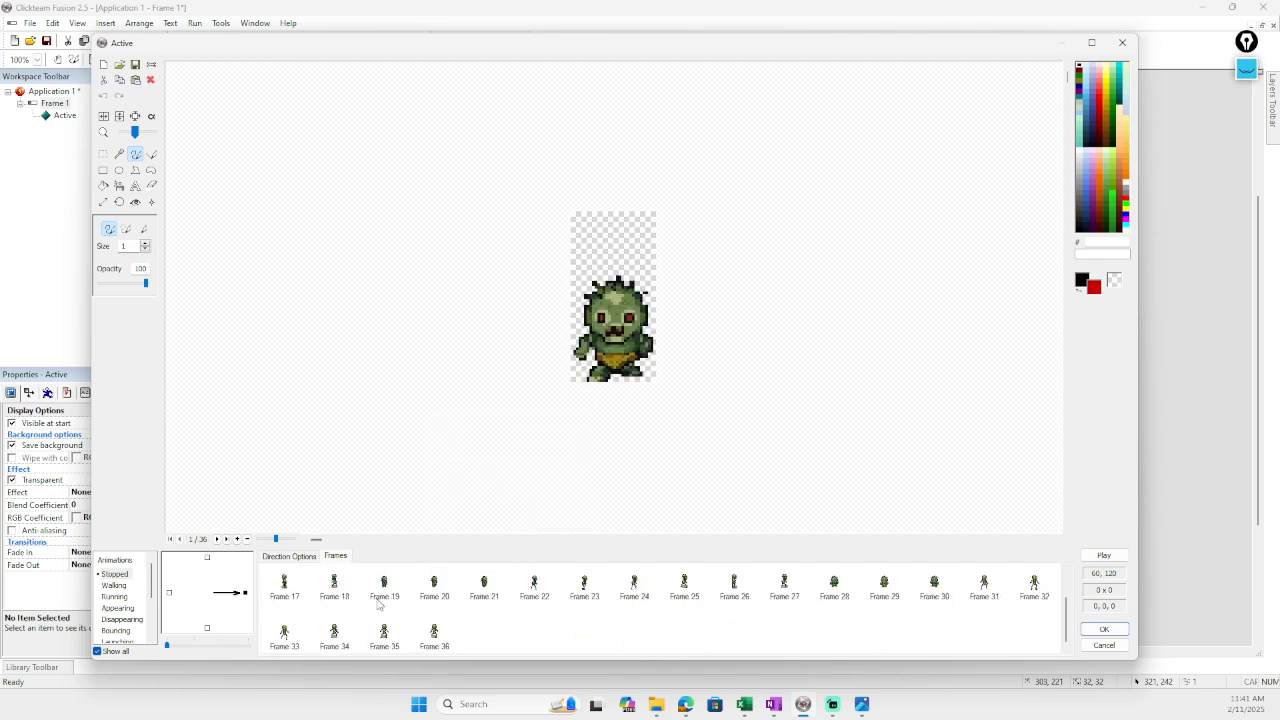
{"action": "left_click", "coordinate": [436, 640], "text": "shift"}
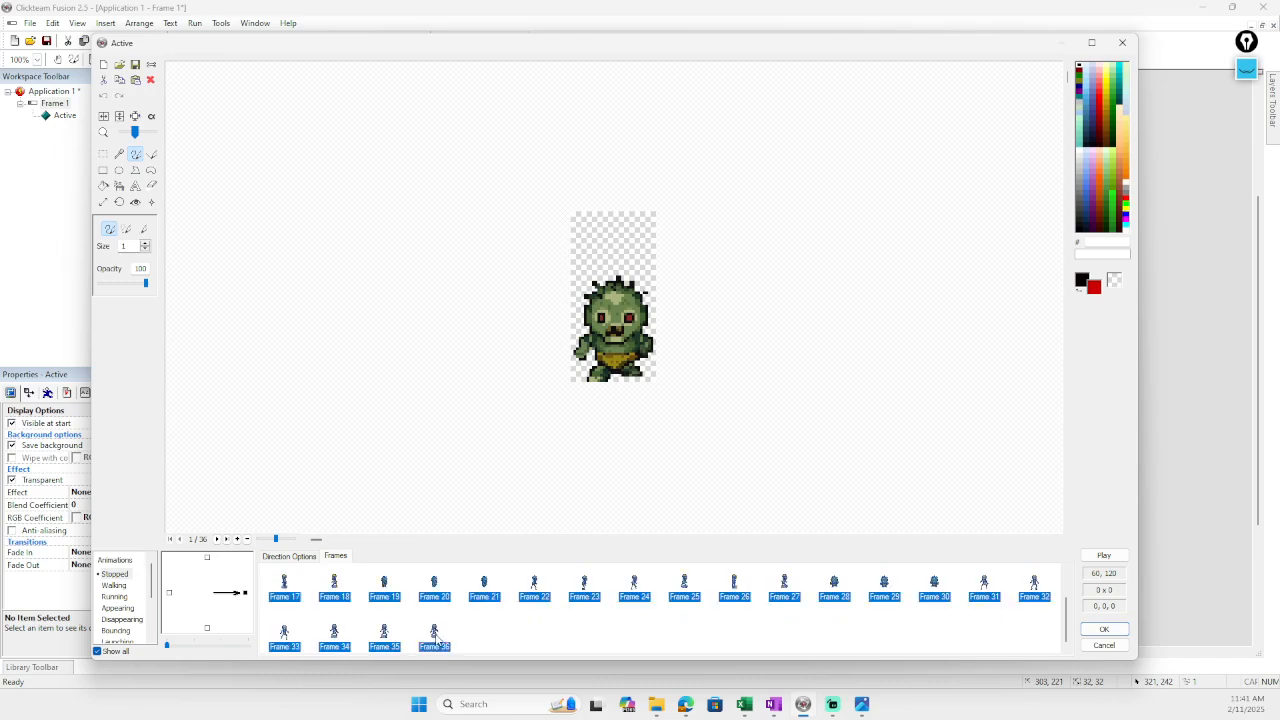
{"action": "right_click", "coordinate": [436, 635]}
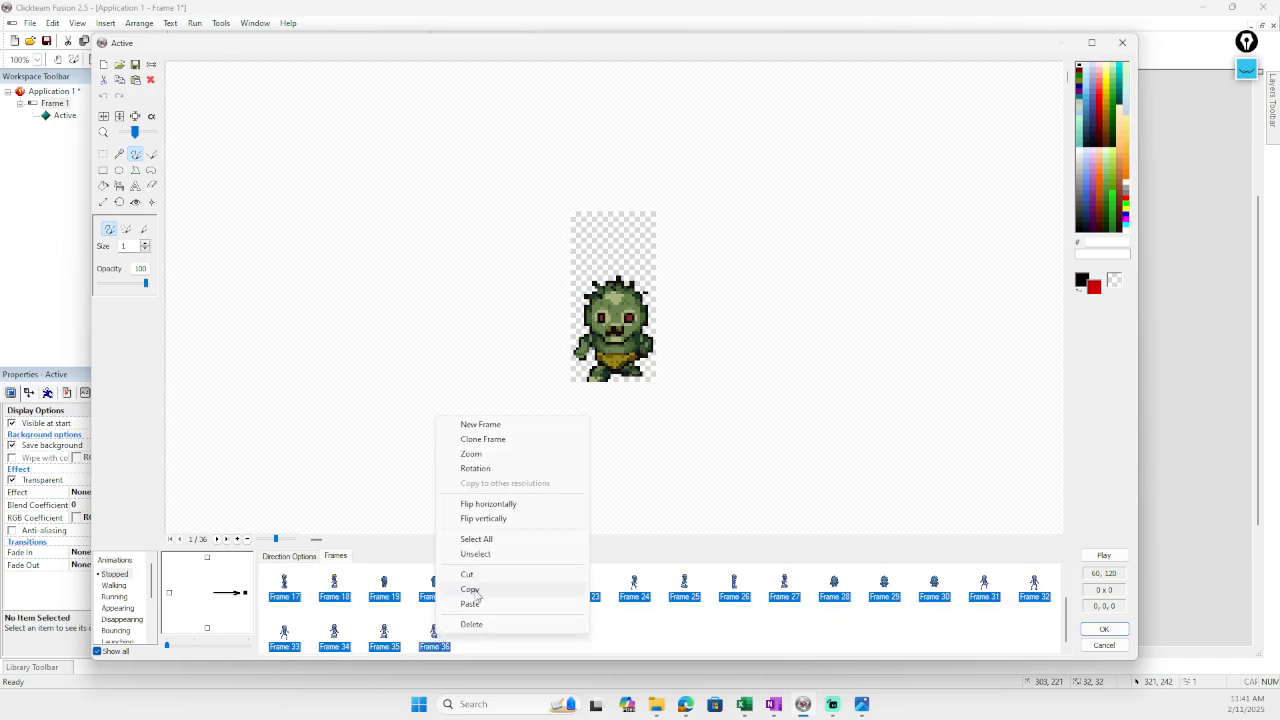
{"action": "left_click", "coordinate": [475, 590]}
- Add a new animation named Sprite Sheet at the end of the animation list
{"action": "scroll", "coordinate": [153, 625], "scroll_direction": "down", "scroll_amount": 2}
{"action": "right_click", "coordinate": [124, 634]}
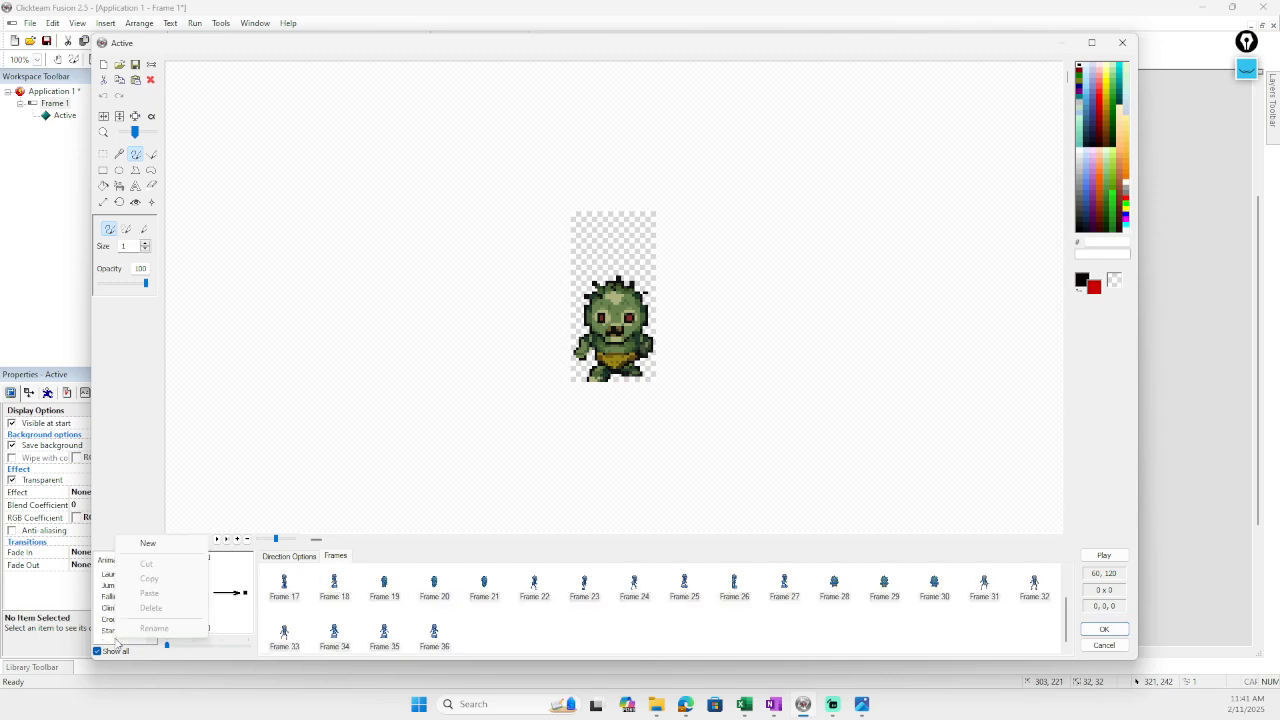
{"action": "left_click", "coordinate": [160, 548]}
{"action": "type", "text": "S"}
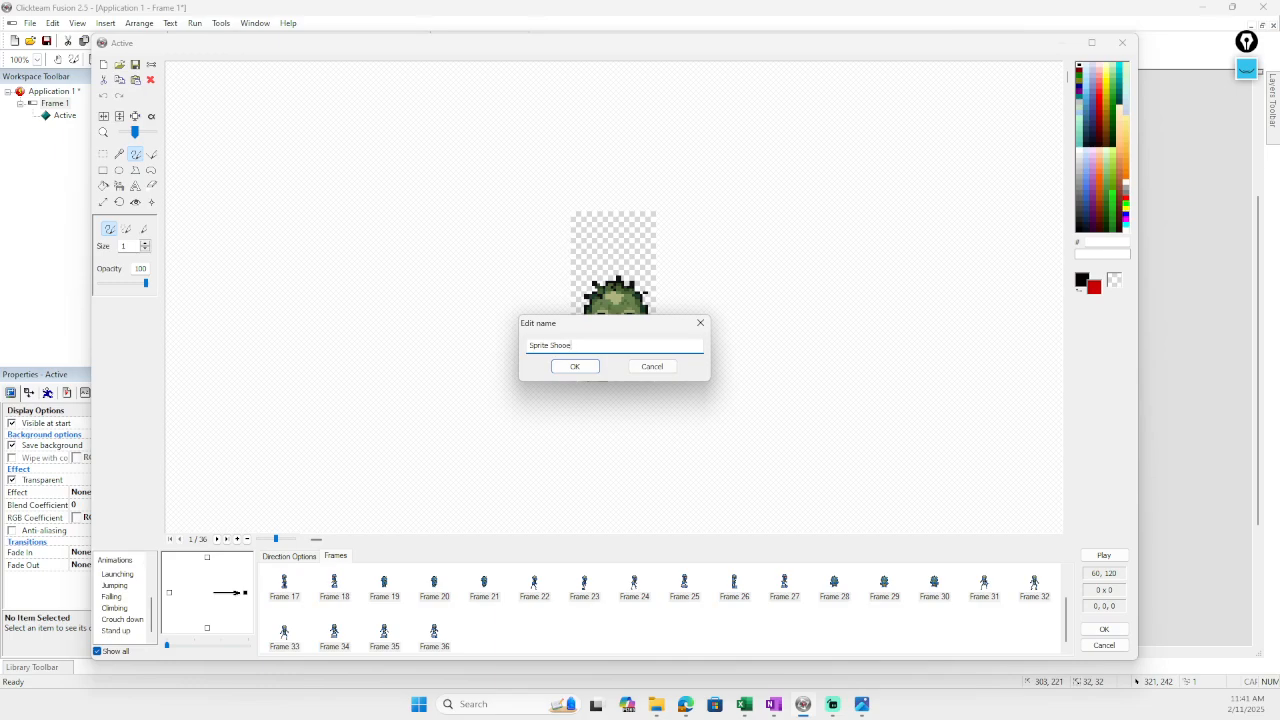
{"action": "type", "text": "prite Sheet"}
{"action": "key", "text": "Return"}
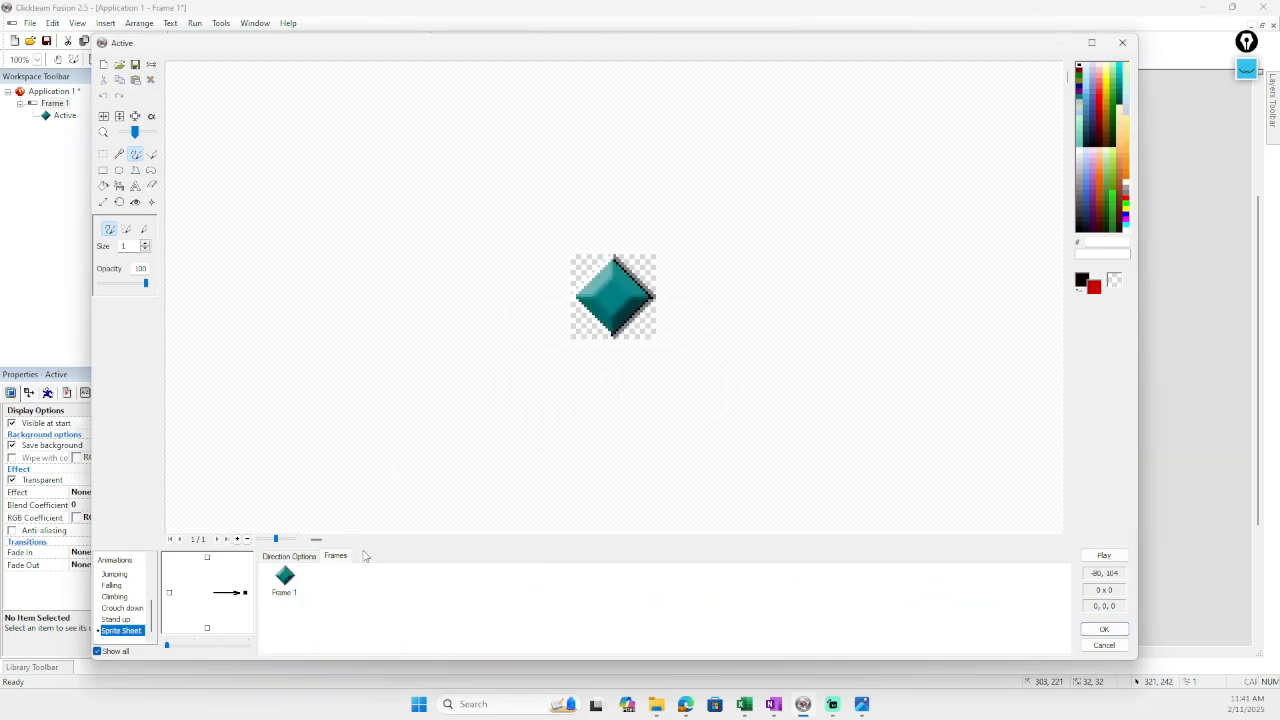
- Paste the copied frames into the Sprite Sheet animation and delete its default diamond frame
{"action": "right_click", "coordinate": [377, 589]}
{"action": "left_click", "coordinate": [388, 555]}
{"action": "left_click", "coordinate": [293, 588]}
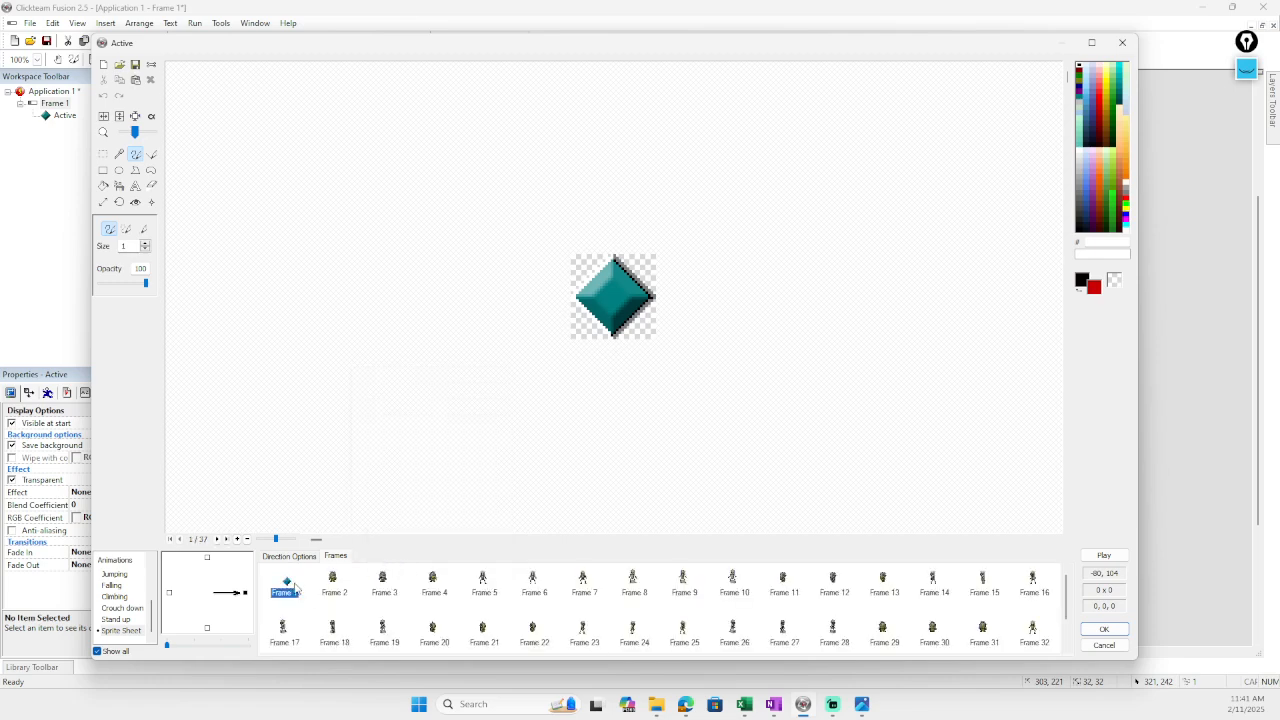
{"action": "key", "text": "Delete"}
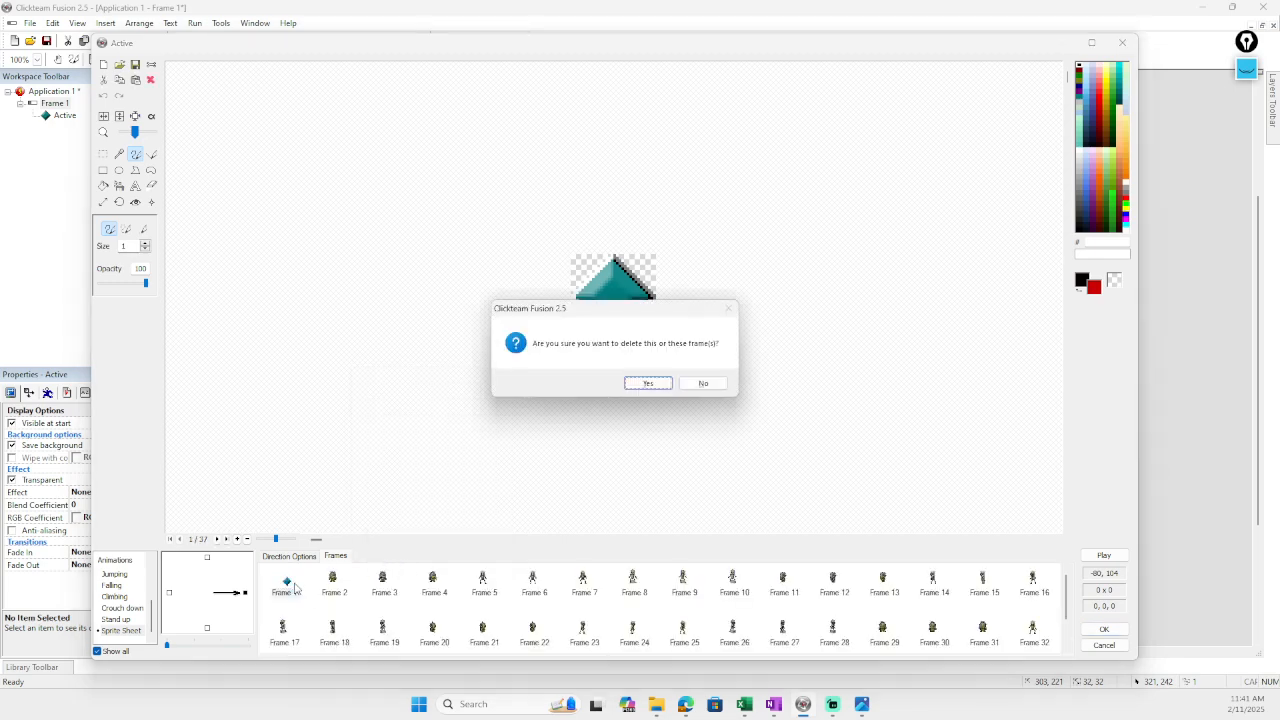
{"action": "left_click", "coordinate": [648, 384]}
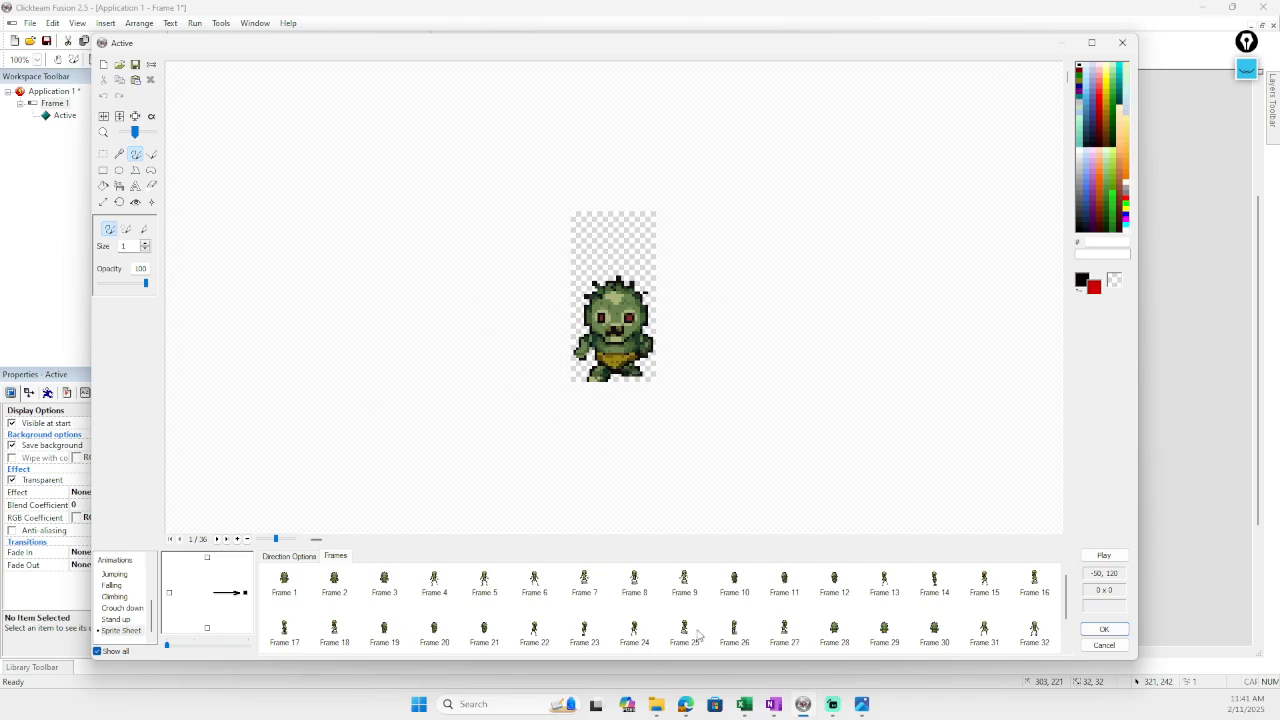
{"action": "scroll", "coordinate": [805, 630], "scroll_direction": "down", "scroll_amount": 2}
{"action": "scroll", "coordinate": [358, 601], "scroll_direction": "up", "scroll_amount": 2}
{"action": "scroll", "coordinate": [117, 617], "scroll_direction": "up", "scroll_amount": 3}
- Return to the Stopped animation and play a preview of all its frames
{"action": "left_click", "coordinate": [116, 574]}
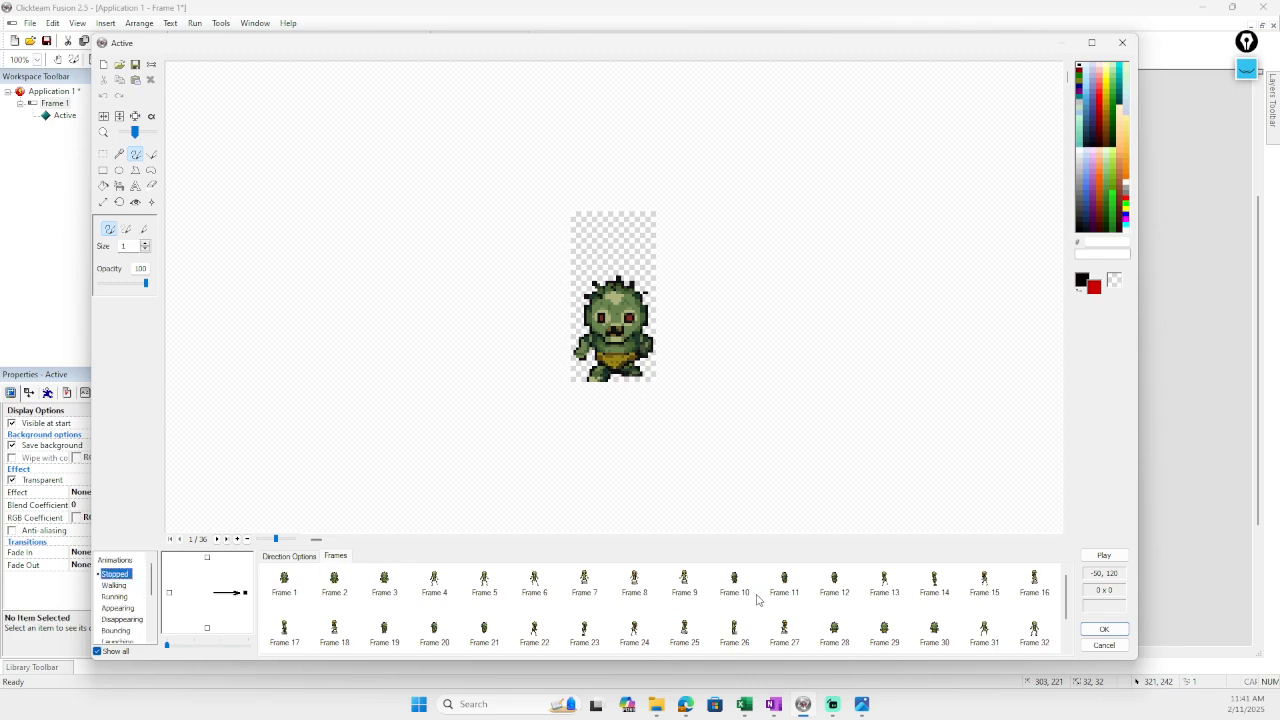
{"action": "left_click", "coordinate": [1104, 555]}
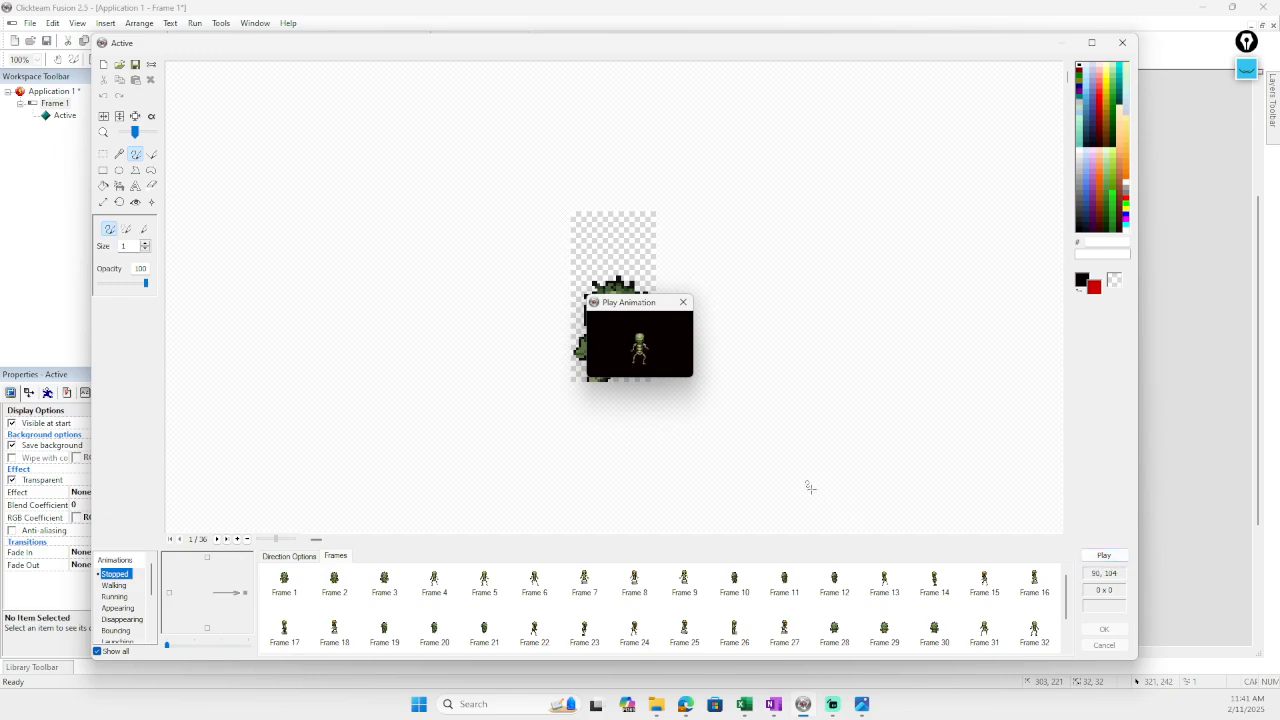
{"action": "left_click", "coordinate": [683, 302]}
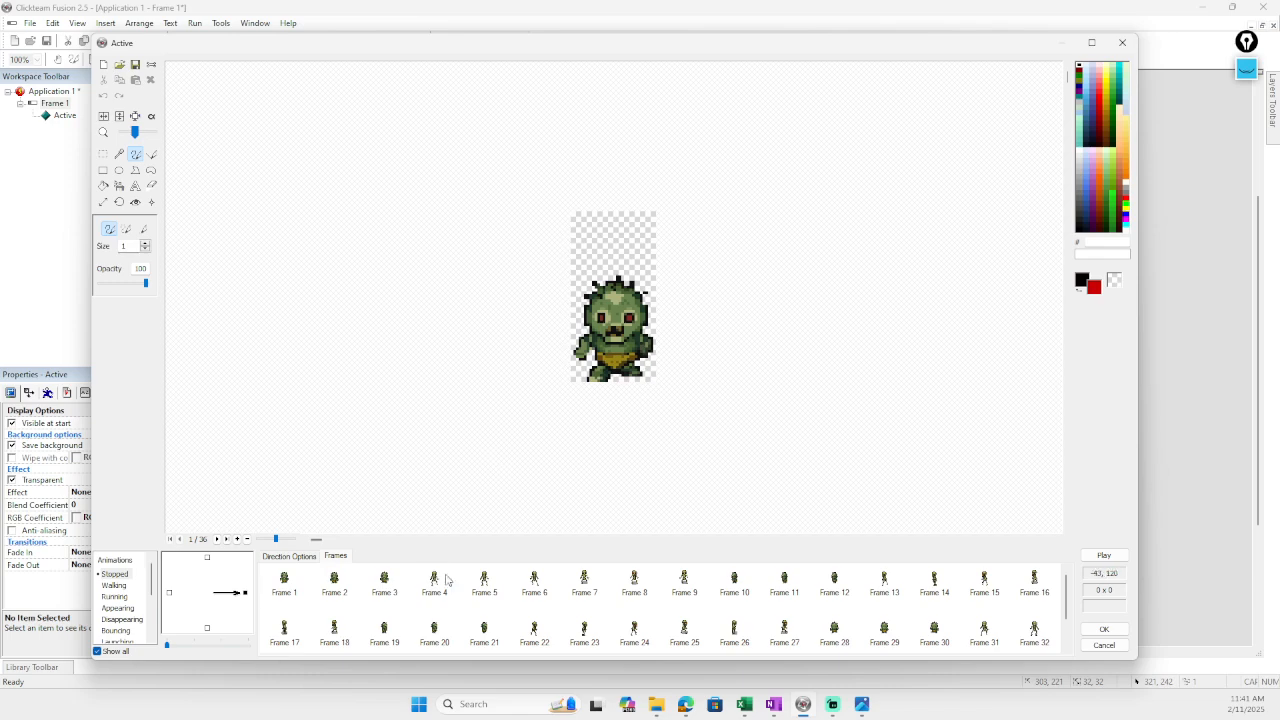
- Step through Frames 1 to 4 of the Stopped animation and mark the frame ranges 4–8 and 4–12
{"action": "left_click", "coordinate": [284, 586]}
{"action": "left_click", "coordinate": [334, 586]}
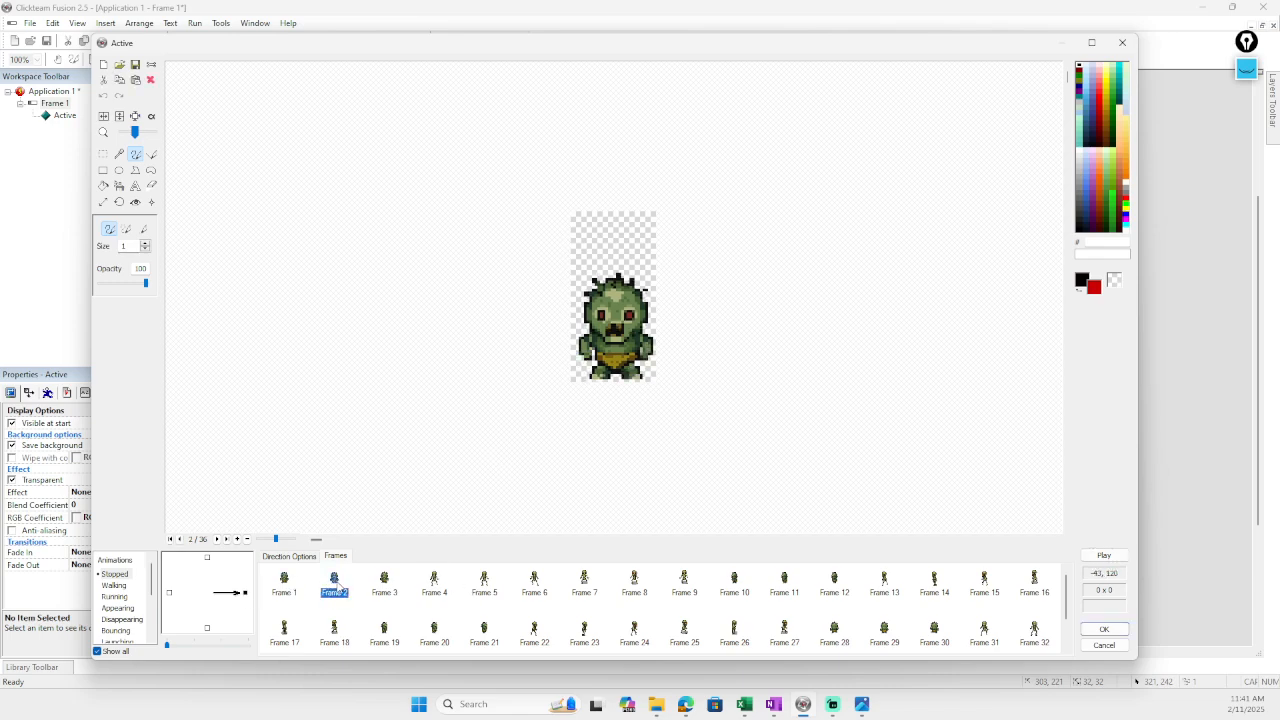
{"action": "left_click", "coordinate": [386, 586]}
{"action": "left_click", "coordinate": [434, 586]}
{"action": "scroll", "coordinate": [603, 623], "scroll_direction": "down", "scroll_amount": 1}
{"action": "scroll", "coordinate": [508, 614], "scroll_direction": "up", "scroll_amount": 1}
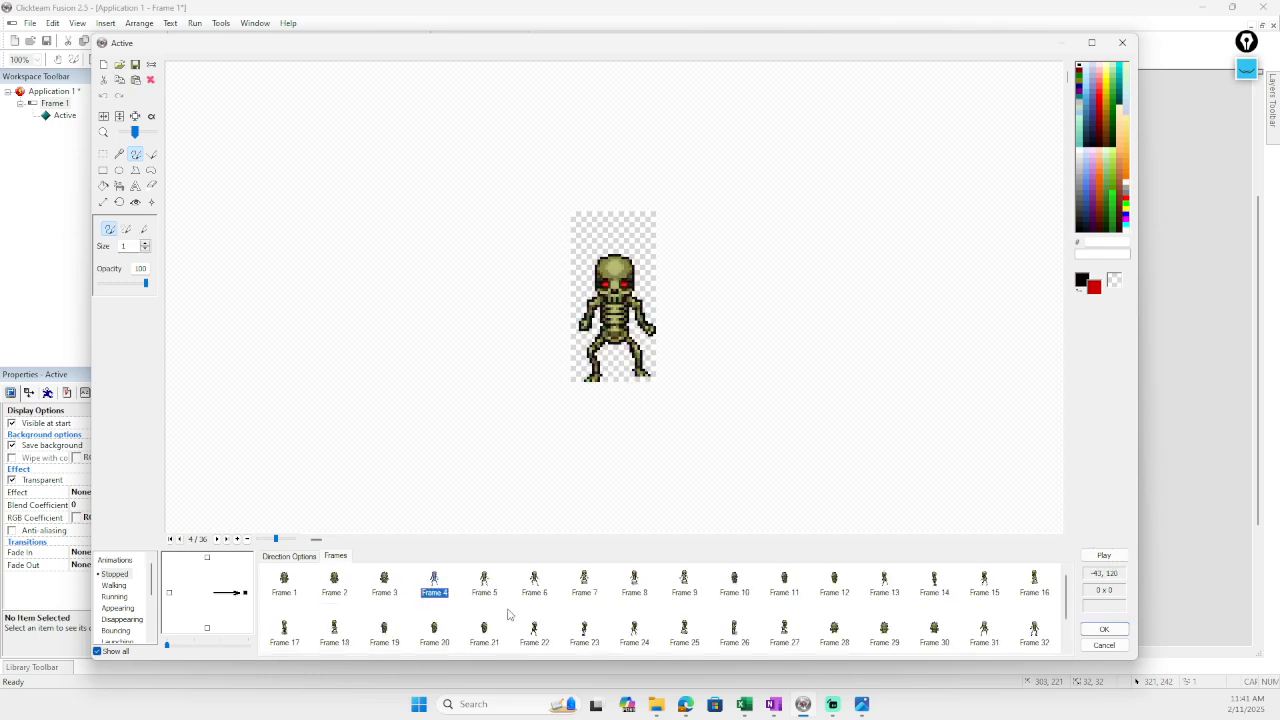
{"action": "left_click", "coordinate": [638, 588], "text": "shift"}
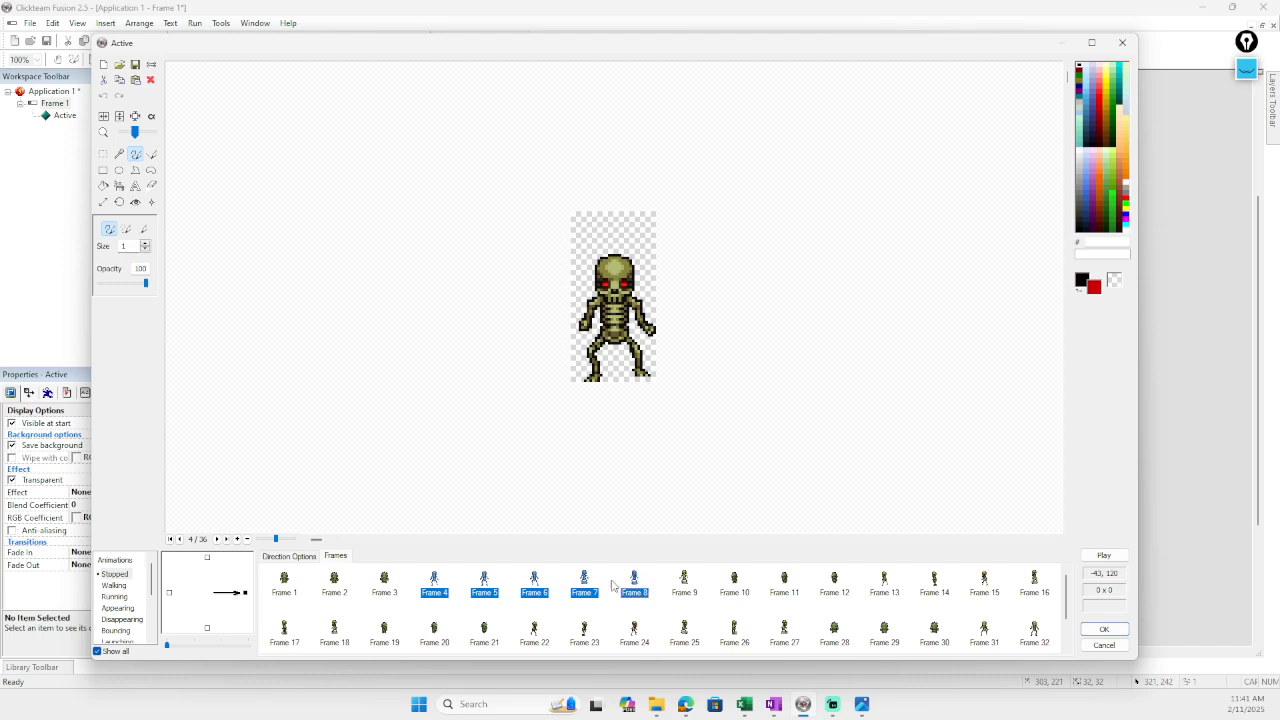
{"action": "left_click", "coordinate": [440, 588]}
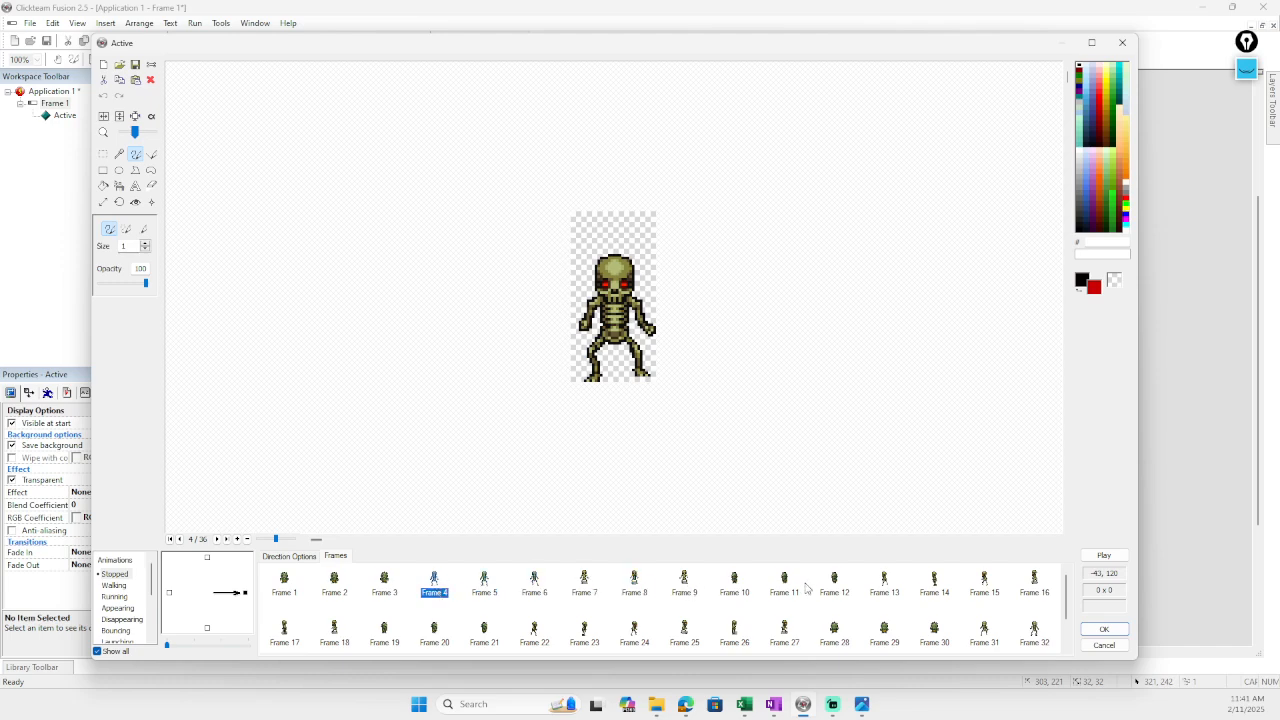
{"action": "left_click", "coordinate": [835, 586], "text": "shift"}
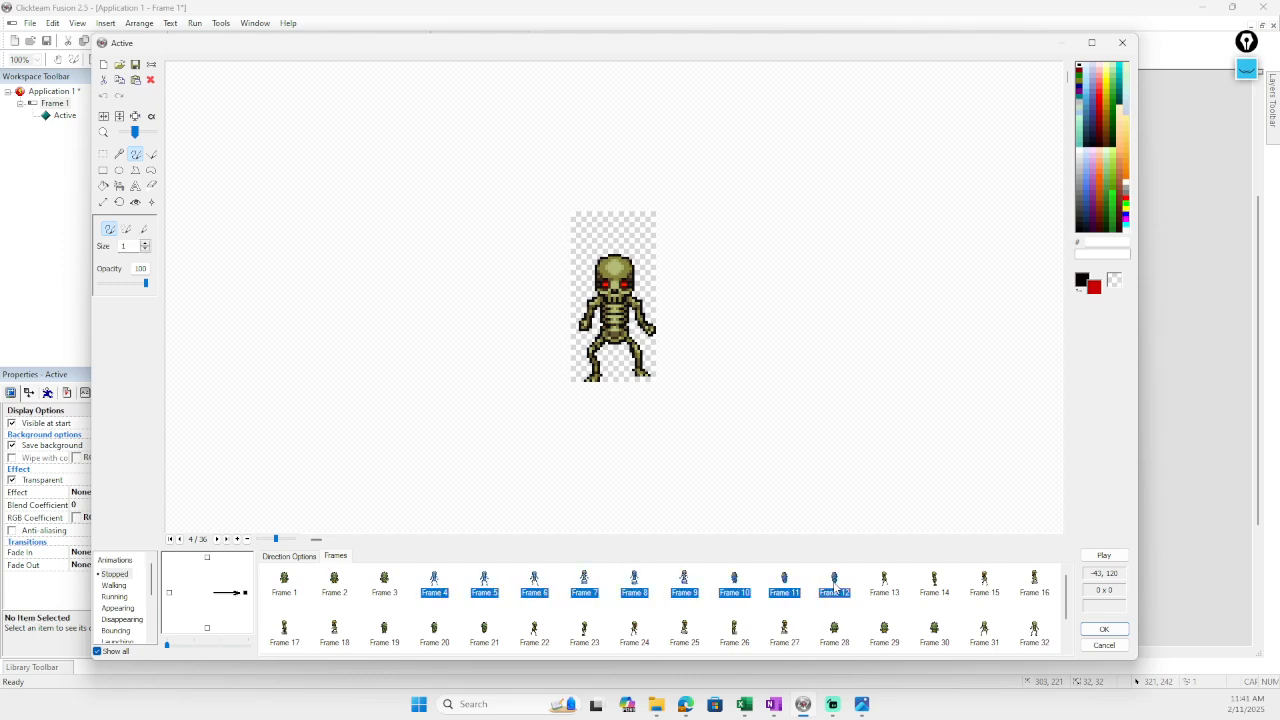
- Delete Frames 4 through 36 from the Stopped animation, keeping only the first three zombie frames
{"action": "left_click", "coordinate": [461, 588]}
{"action": "scroll", "coordinate": [458, 588], "scroll_direction": "down", "scroll_amount": 1}
{"action": "left_click", "coordinate": [434, 636], "text": "shift"}
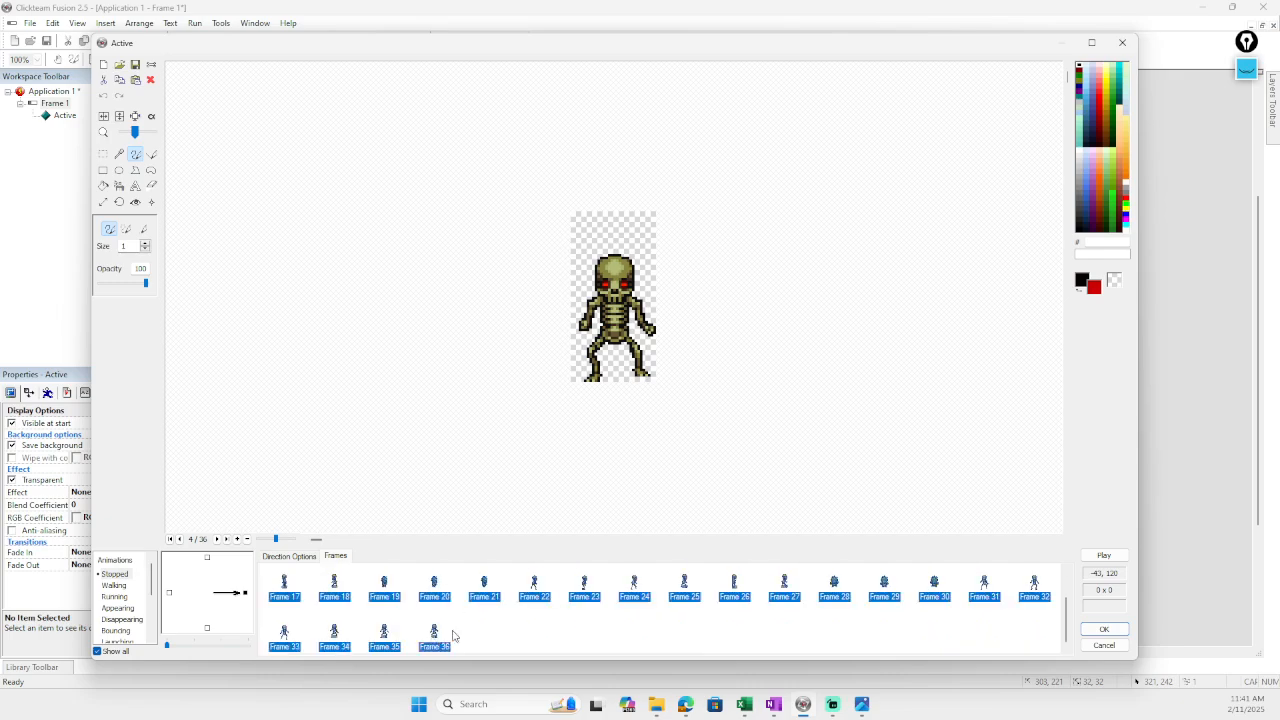
{"action": "key", "text": "Delete"}
{"action": "left_click", "coordinate": [648, 383]}
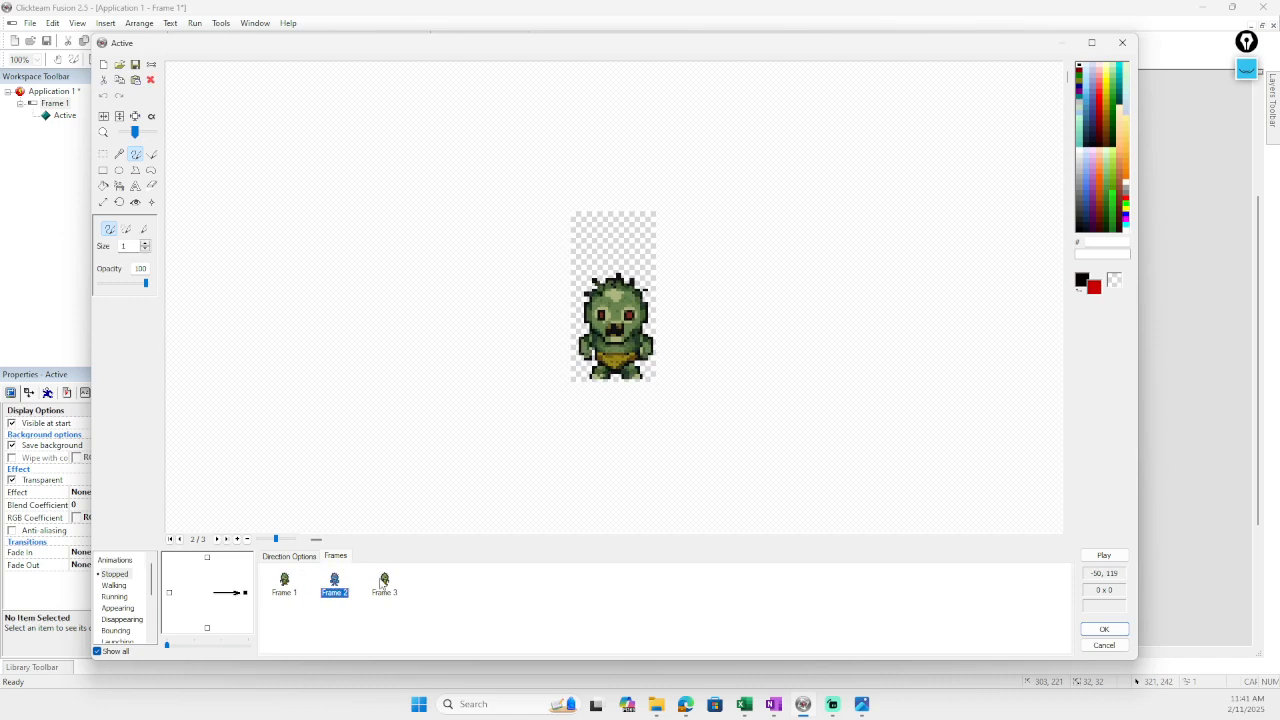
- Turn on looping for the Stopped animation, set its speed to 10, and preview the playback
{"action": "left_click", "coordinate": [1104, 555]}
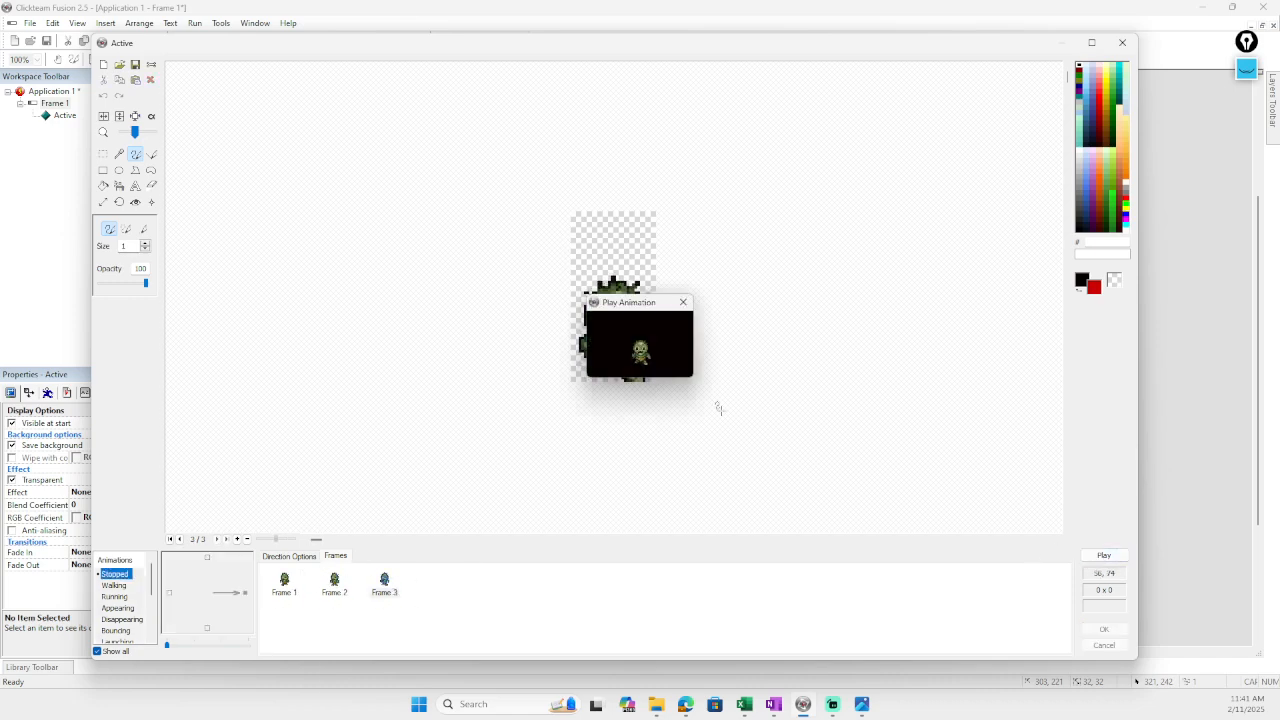
{"action": "left_click", "coordinate": [683, 302]}
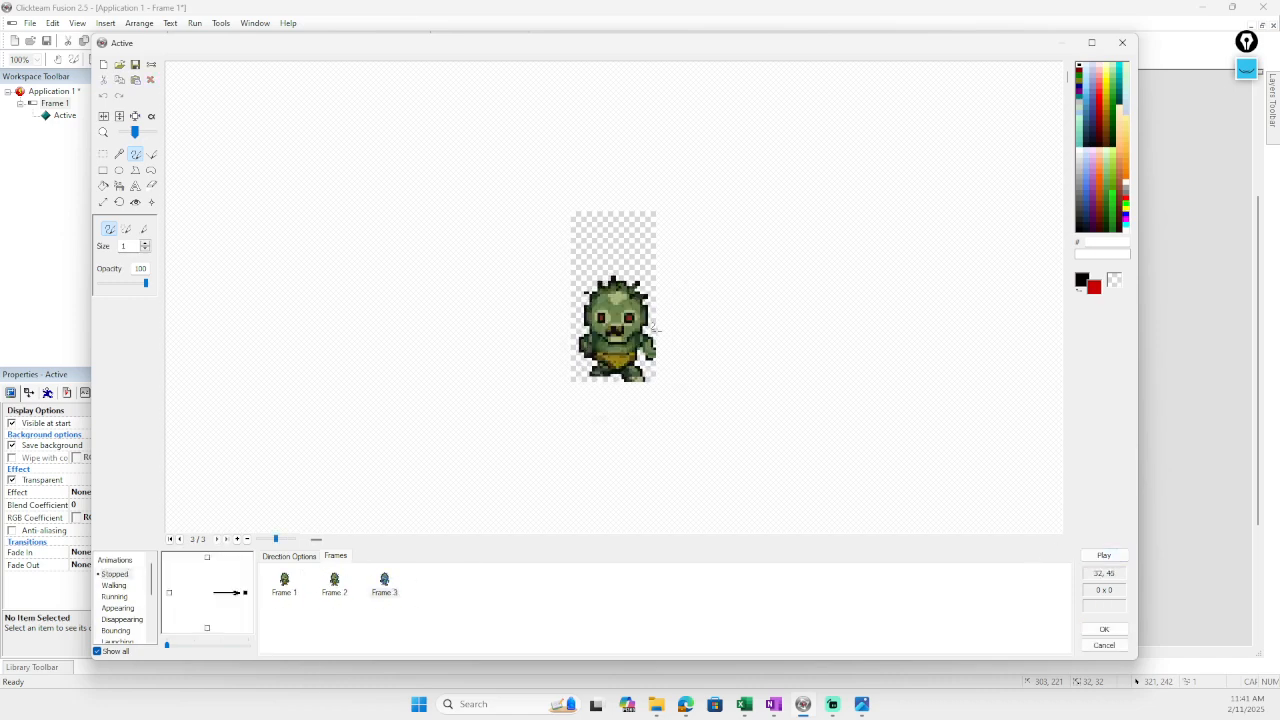
{"action": "left_click", "coordinate": [296, 557]}
{"action": "left_click", "coordinate": [365, 588]}
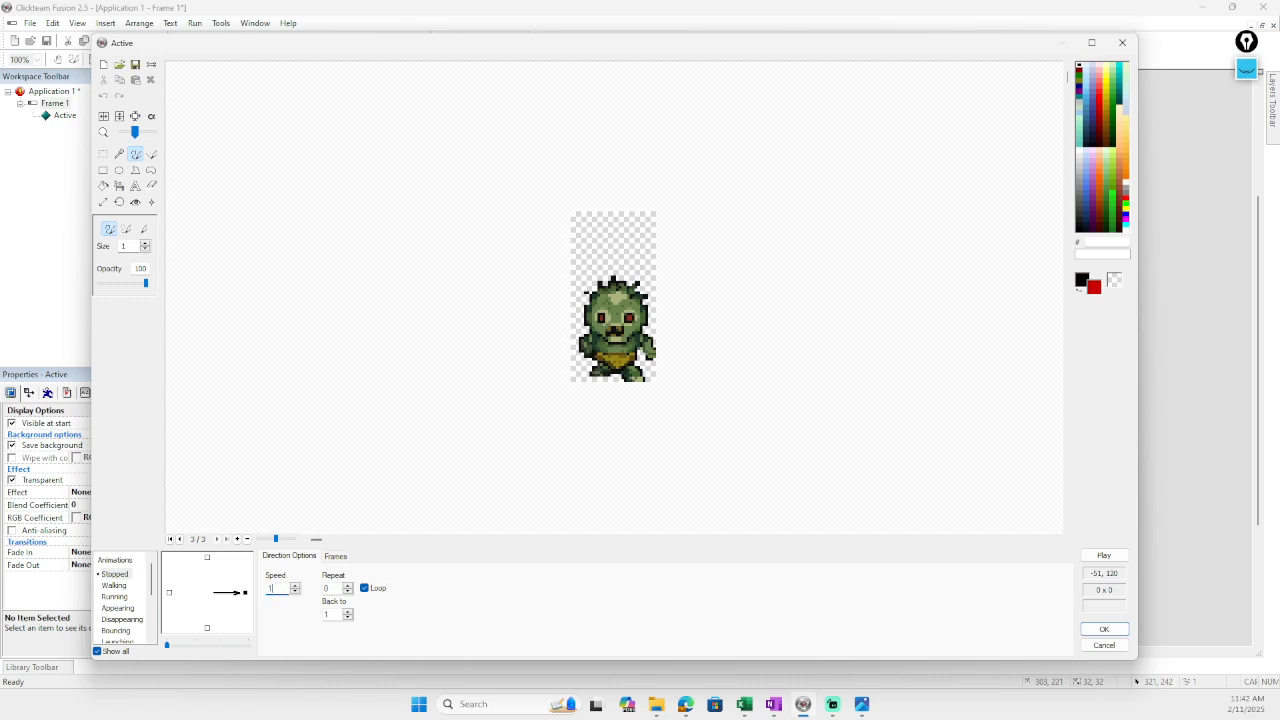
{"action": "left_click", "coordinate": [1104, 555]}
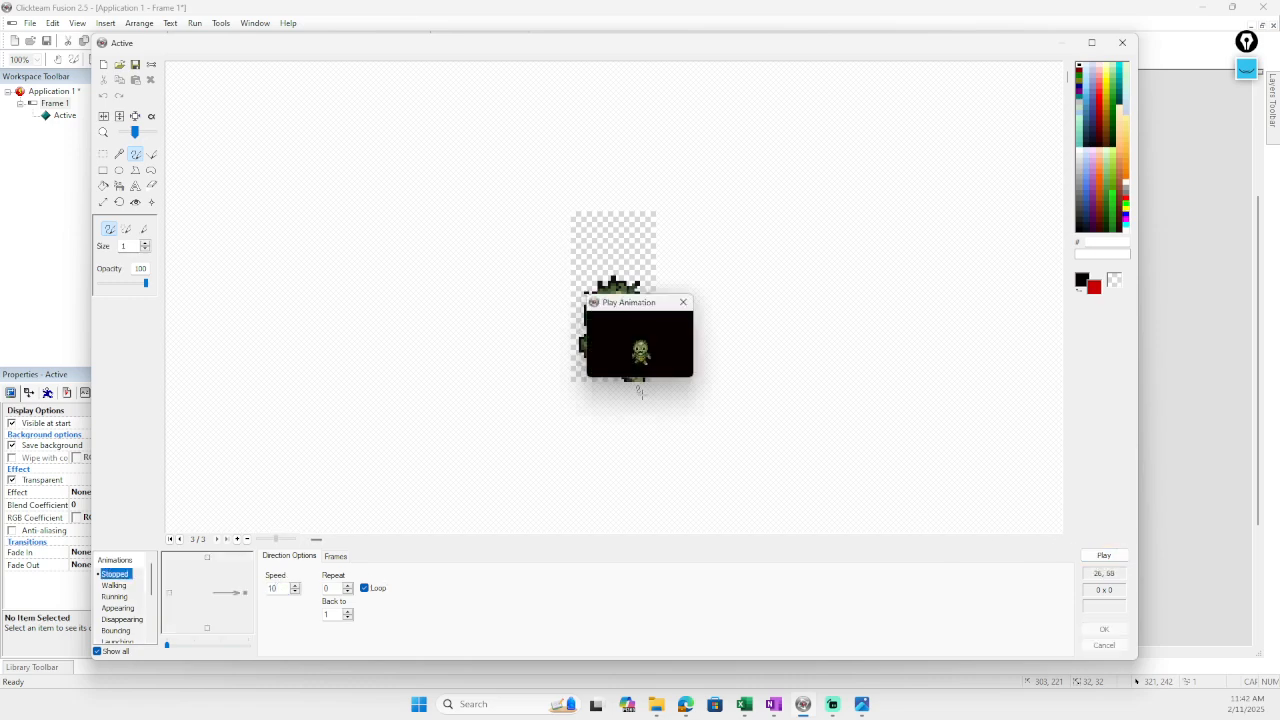
{"action": "left_click", "coordinate": [682, 302]}
- Set the Stopped animation's speed to 7 and preview the playback
{"action": "double_click", "coordinate": [272, 588]}
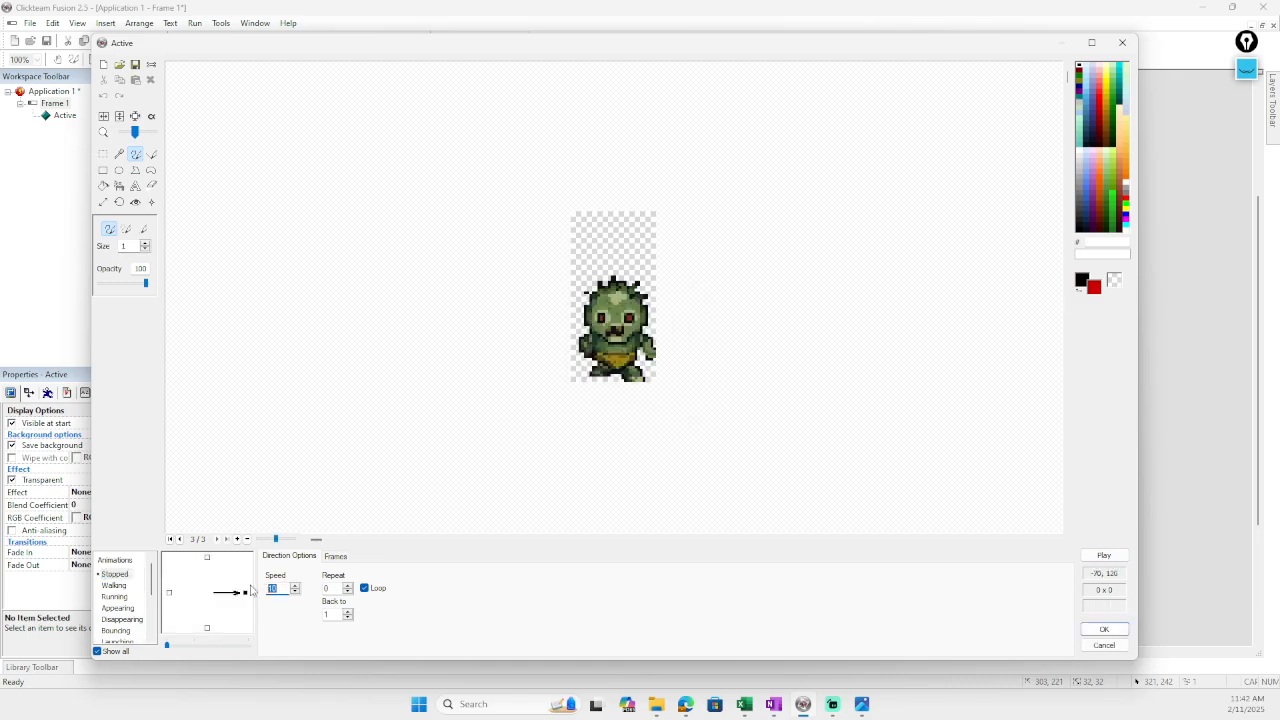
{"action": "type", "text": "7"}
{"action": "left_click", "coordinate": [1104, 555]}
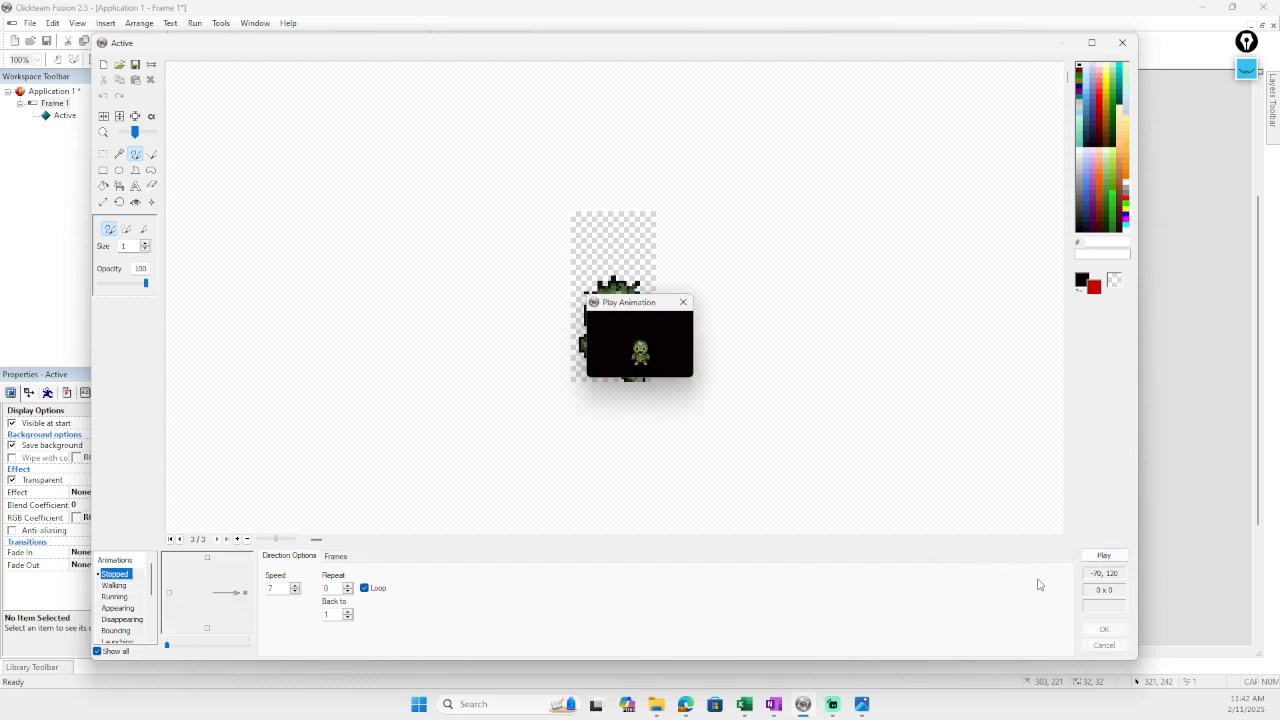
{"action": "left_click", "coordinate": [684, 303]}
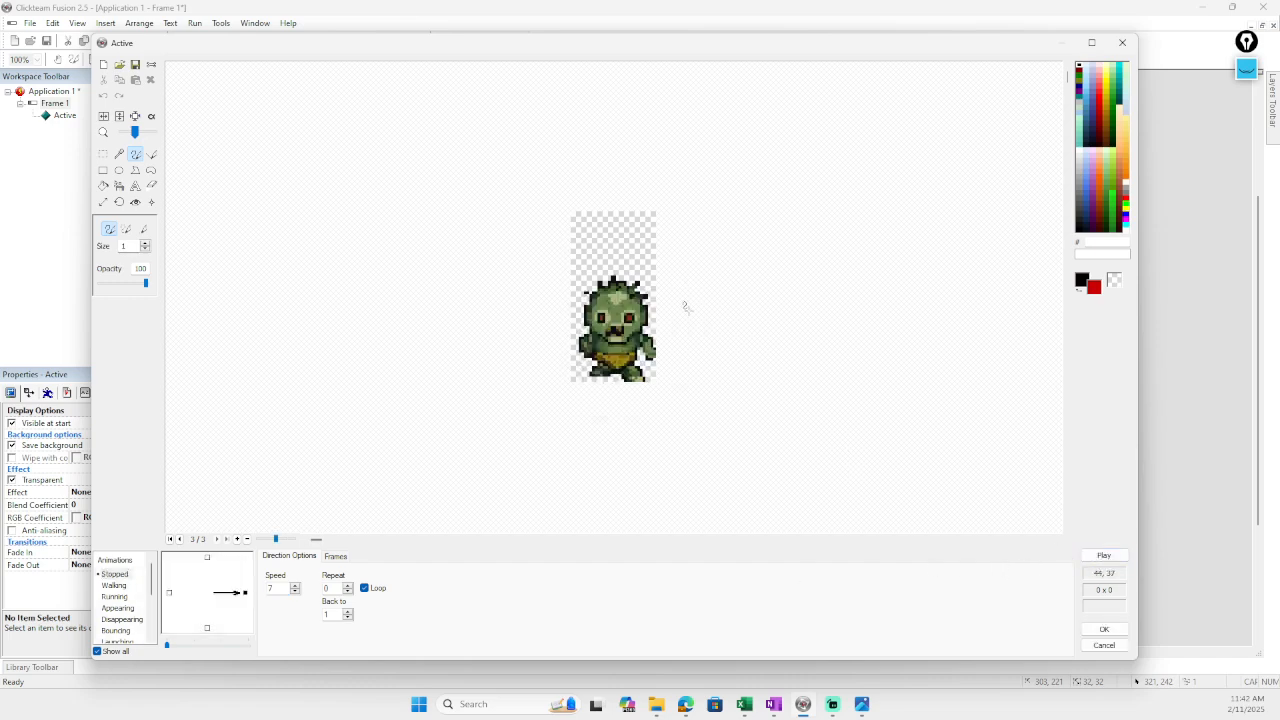
- Open the Walking animation and look through its left, up, down and right directions
{"action": "left_click", "coordinate": [118, 587]}
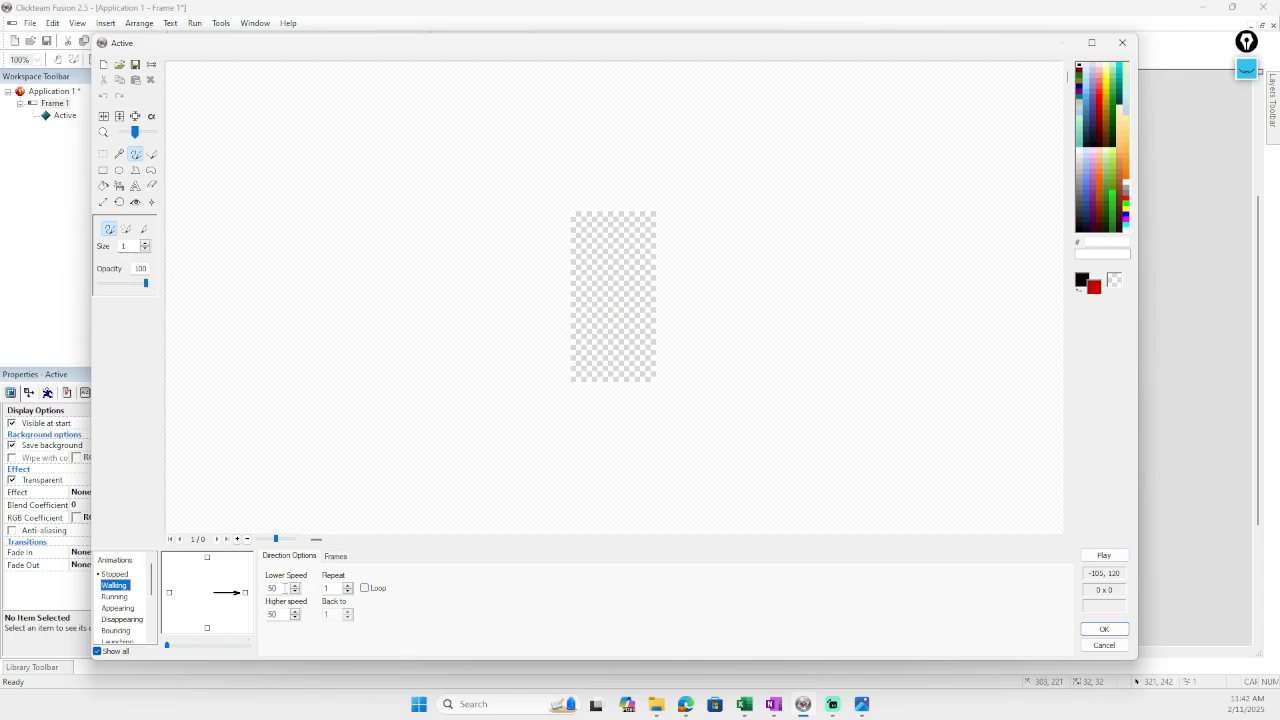
{"action": "left_click", "coordinate": [171, 593]}
{"action": "left_click", "coordinate": [208, 571]}
{"action": "left_click", "coordinate": [208, 629]}
{"action": "left_click", "coordinate": [245, 594]}
- Open the frames of the Sprite Sheet animation and examine the right-facing zombie in Frames 19 to 21
{"action": "scroll", "coordinate": [122, 620], "scroll_direction": "down", "scroll_amount": 3}
{"action": "left_click", "coordinate": [122, 631]}
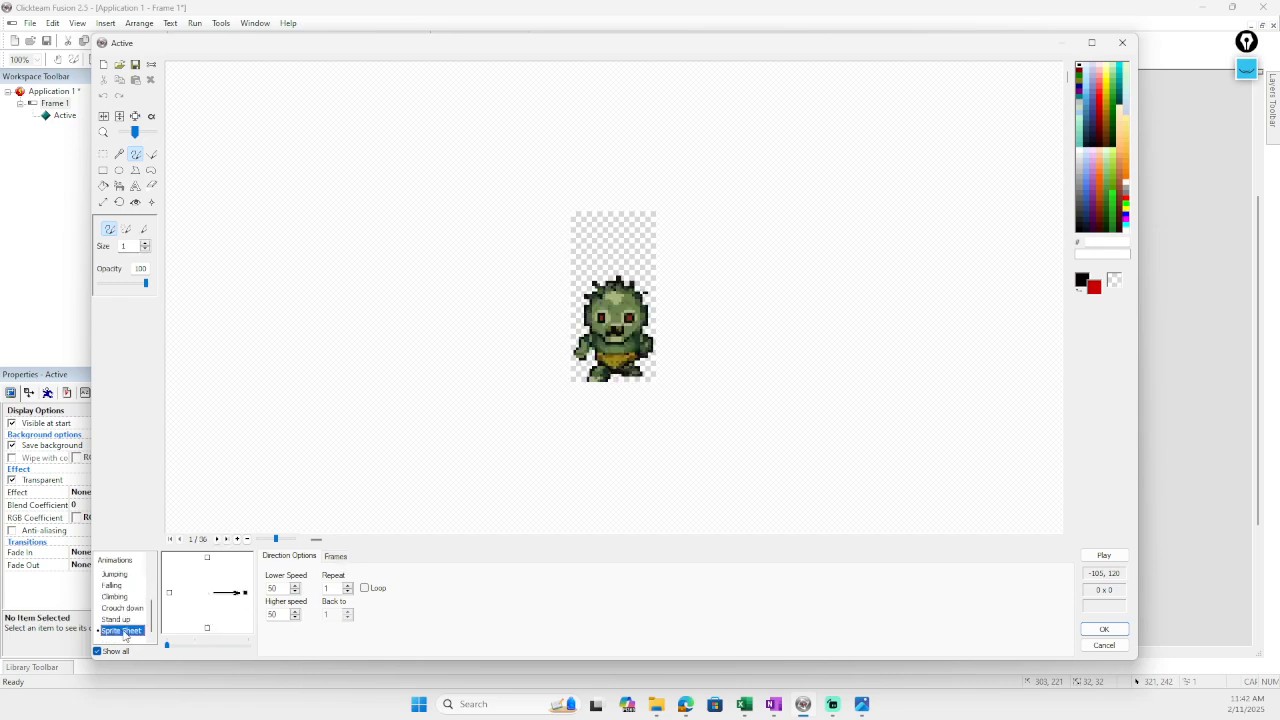
{"action": "left_click", "coordinate": [336, 556]}
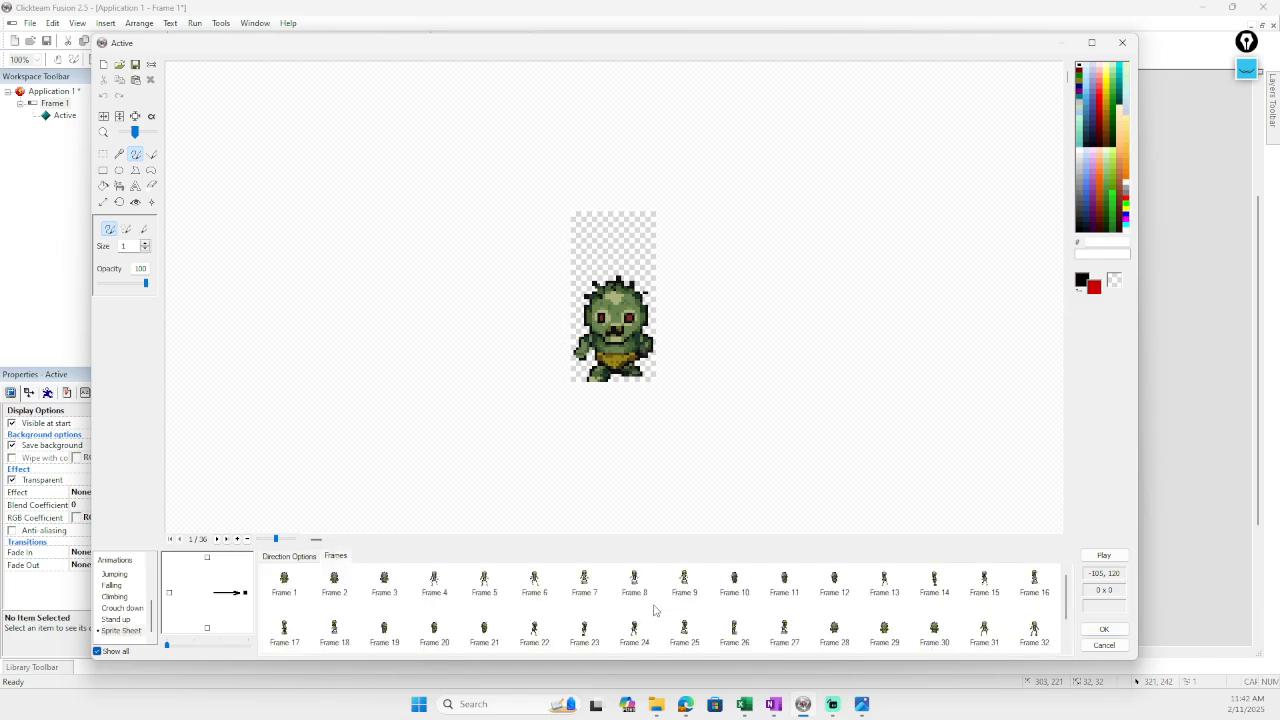
{"action": "left_click", "coordinate": [390, 636]}
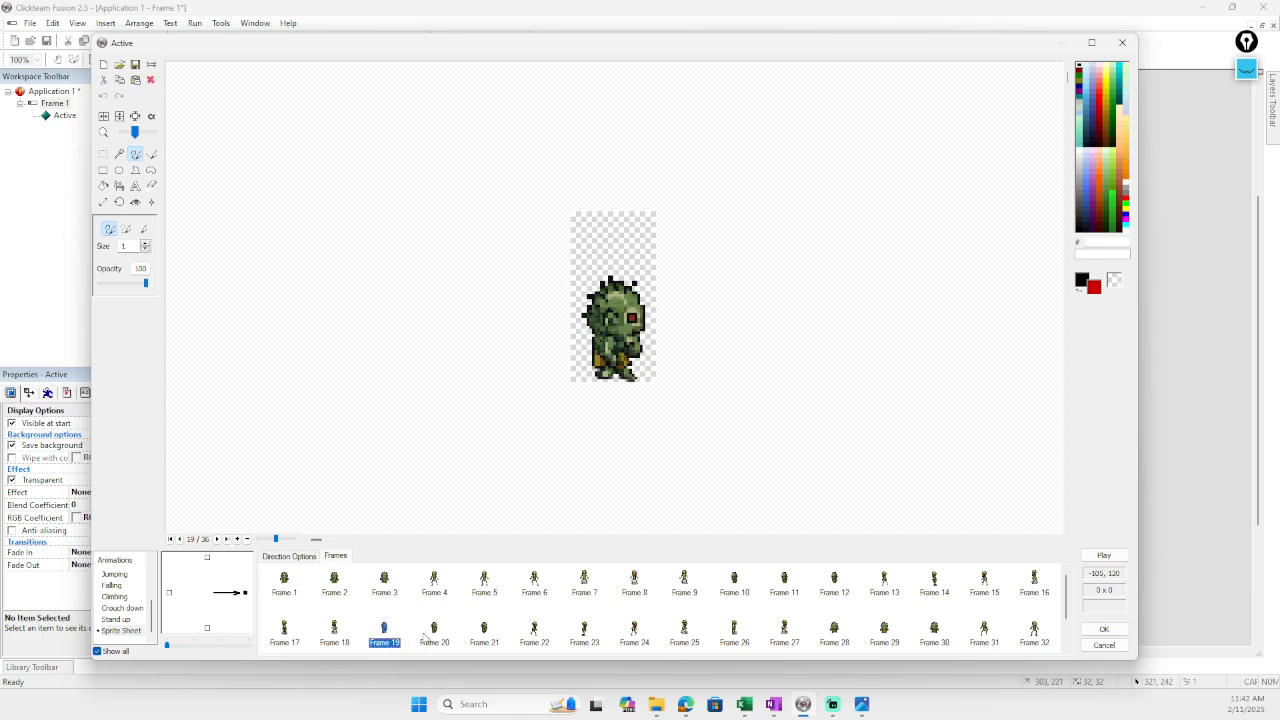
{"action": "key", "text": "Right"}
{"action": "key", "text": "Right"}
{"action": "key", "text": "Left"}
{"action": "key", "text": "Right"}
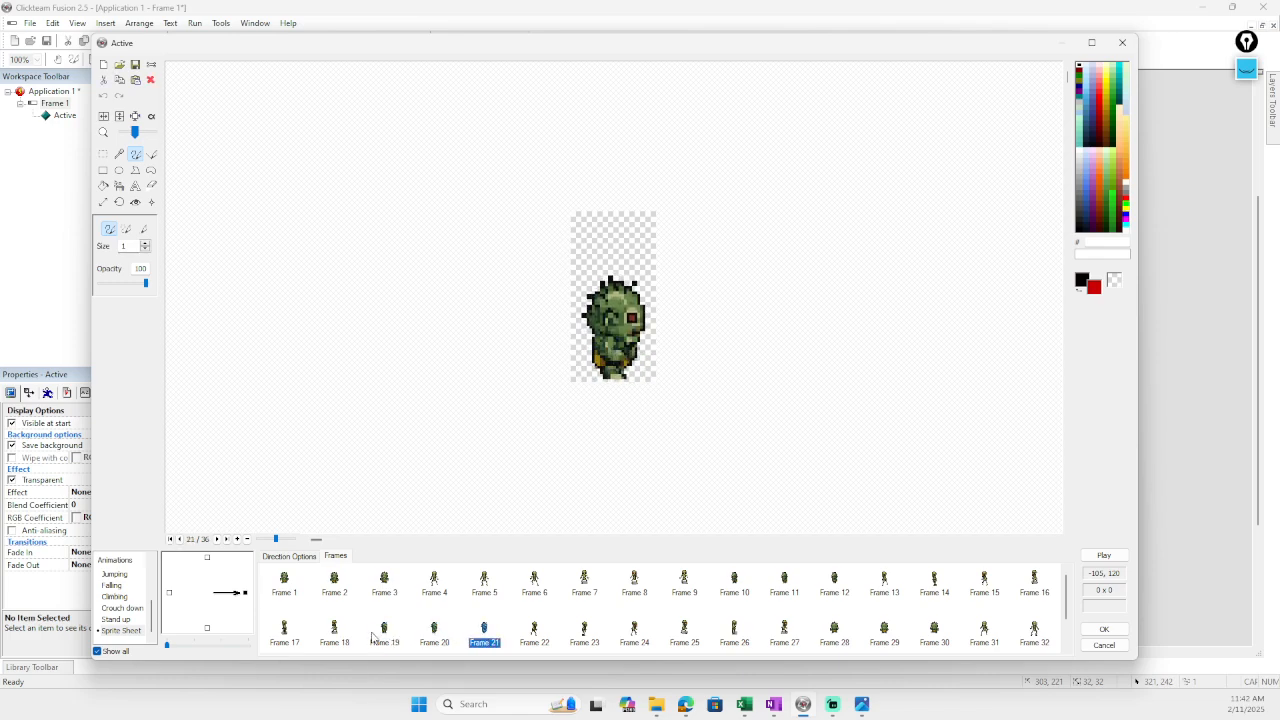
- Copy the right-facing zombie Frames 19 to 21 from the Sprite Sheet animation into the Walking animation's right direction
{"action": "left_click", "coordinate": [384, 632]}
{"action": "left_click", "coordinate": [485, 632], "text": "shift"}
{"action": "right_click", "coordinate": [485, 632]}
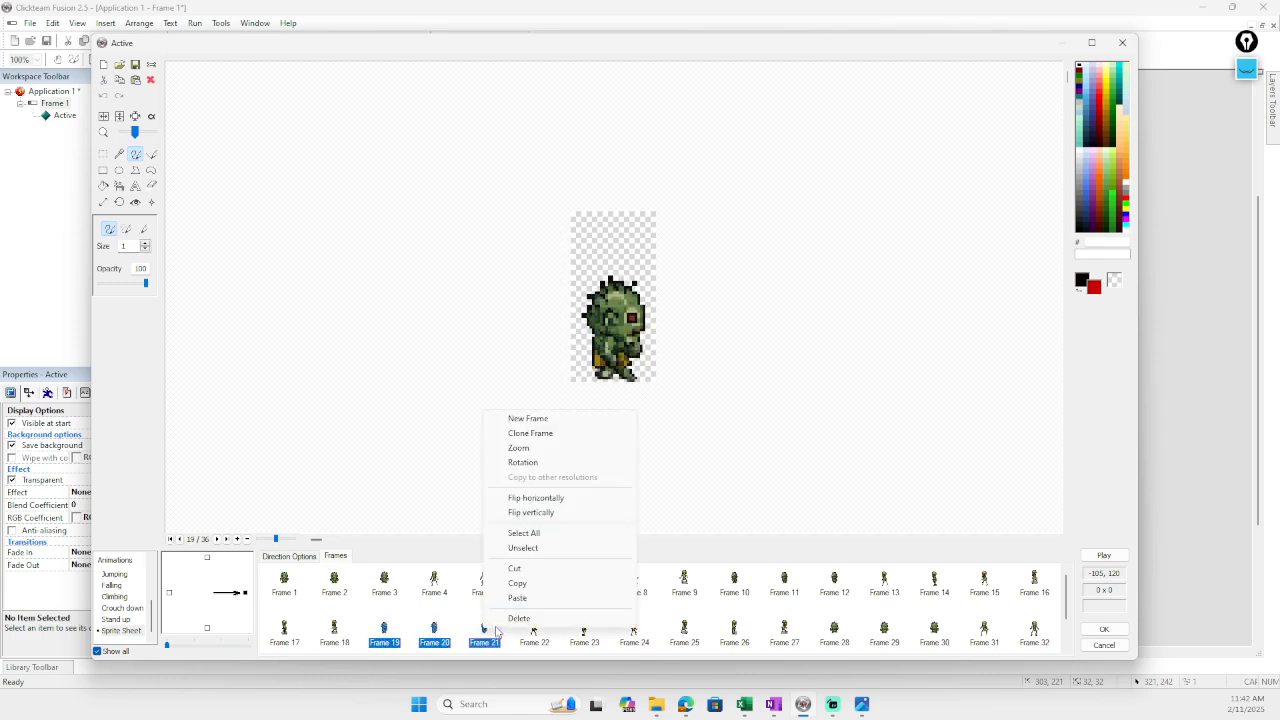
{"action": "left_click", "coordinate": [520, 583]}
{"action": "scroll", "coordinate": [133, 613], "scroll_direction": "up", "scroll_amount": 2}
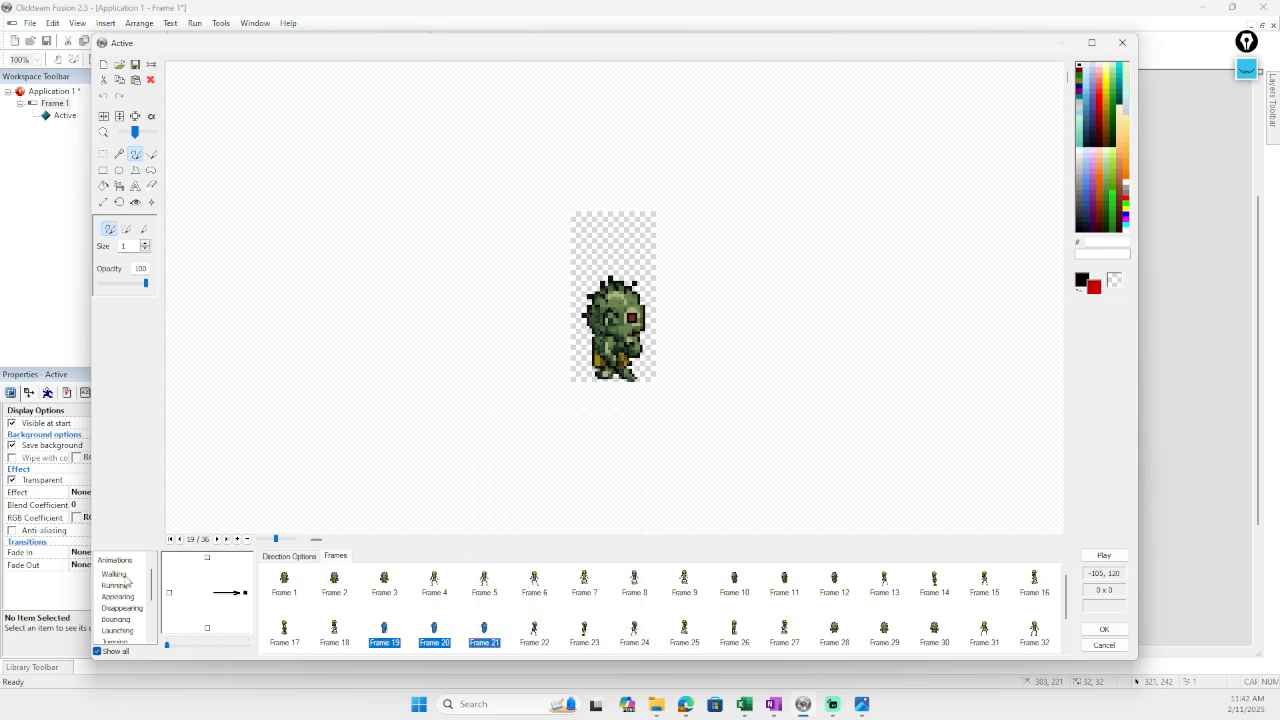
{"action": "left_click", "coordinate": [122, 578]}
{"action": "right_click", "coordinate": [356, 602]}
{"action": "left_click", "coordinate": [388, 568]}
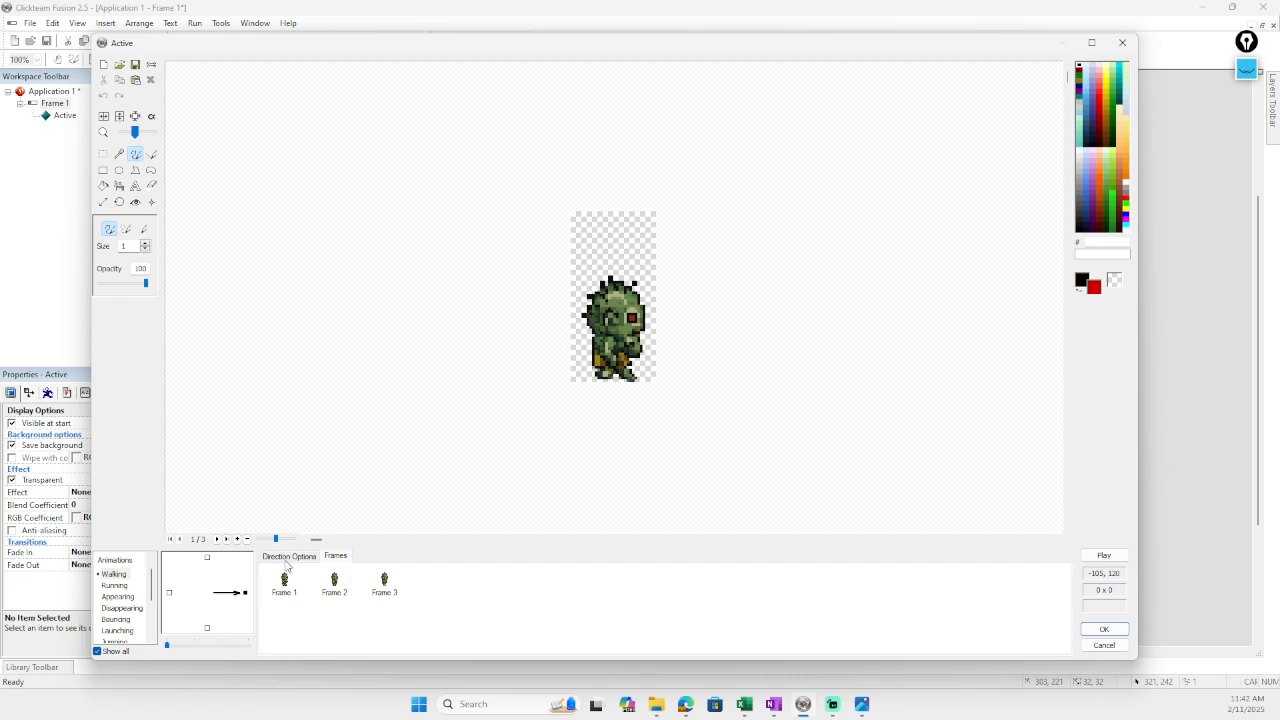
- Loop the Walking animation's right direction, set its lower and higher speeds to 15, and preview the playback
{"action": "left_click", "coordinate": [289, 556]}
{"action": "left_click", "coordinate": [364, 588]}
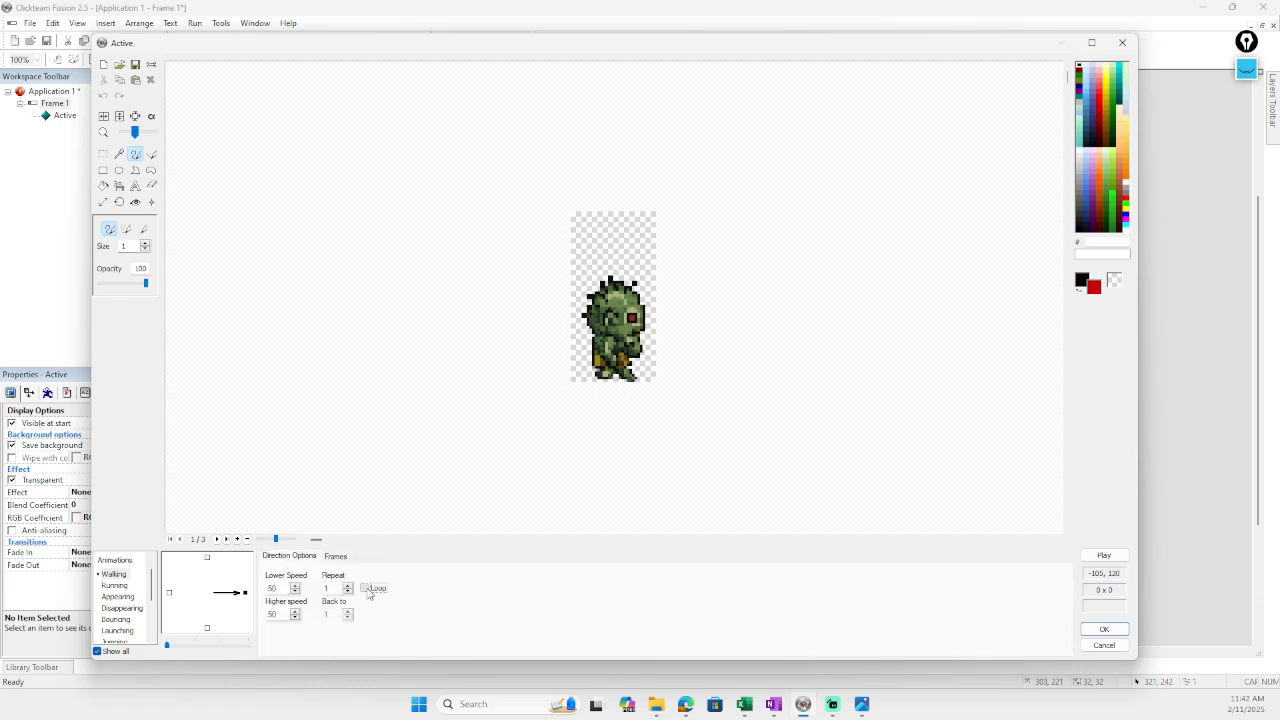
{"action": "double_click", "coordinate": [277, 614]}
{"action": "type", "text": "1"}
{"action": "type", "text": "15"}
{"action": "left_click", "coordinate": [279, 590]}
{"action": "left_click", "coordinate": [1104, 555]}
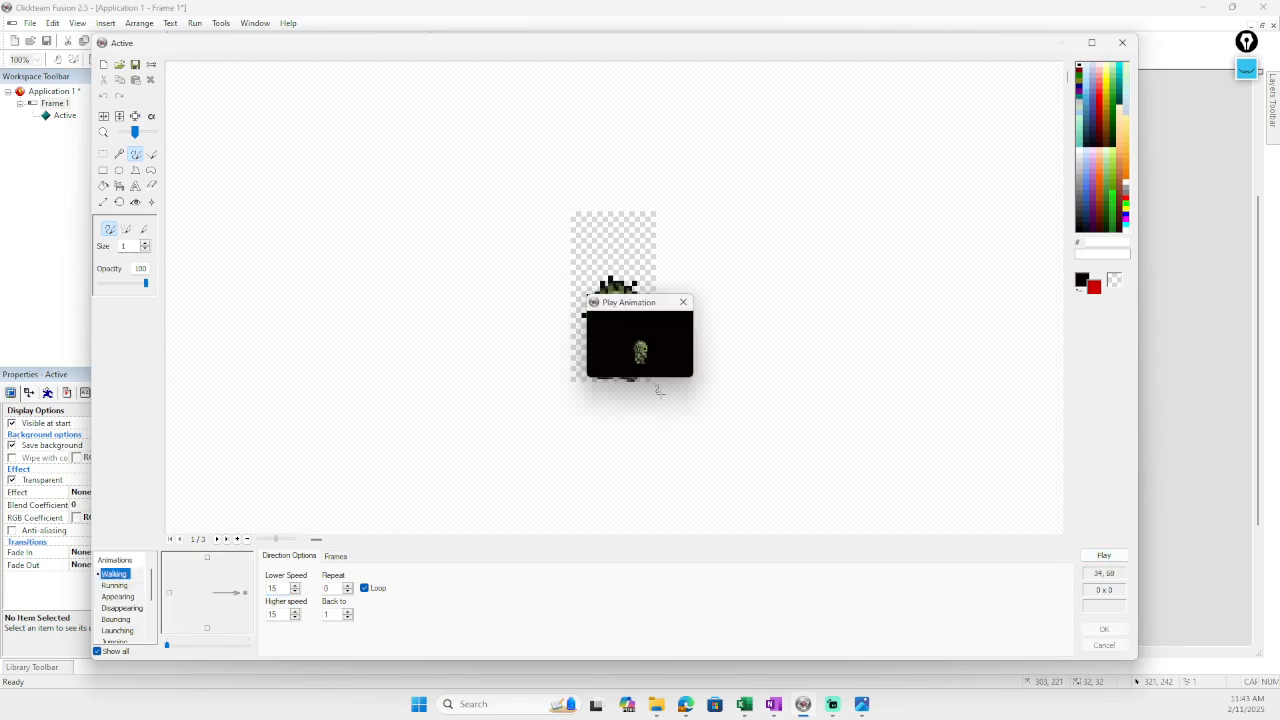
{"action": "left_click", "coordinate": [684, 303]}
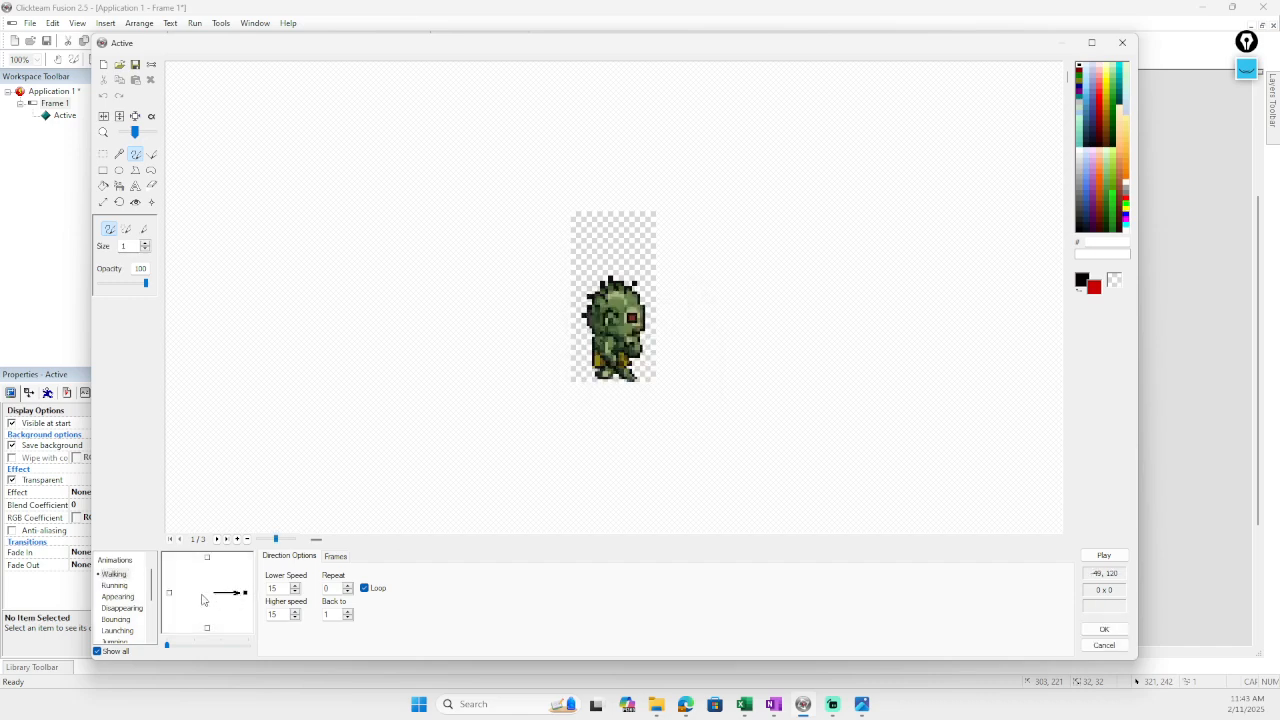
- Examine the left-facing zombie in Frames 10 to 12 of the Sprite Sheet animation and return to Walking's left direction
{"action": "left_click", "coordinate": [171, 594]}
{"action": "left_click", "coordinate": [338, 557]}
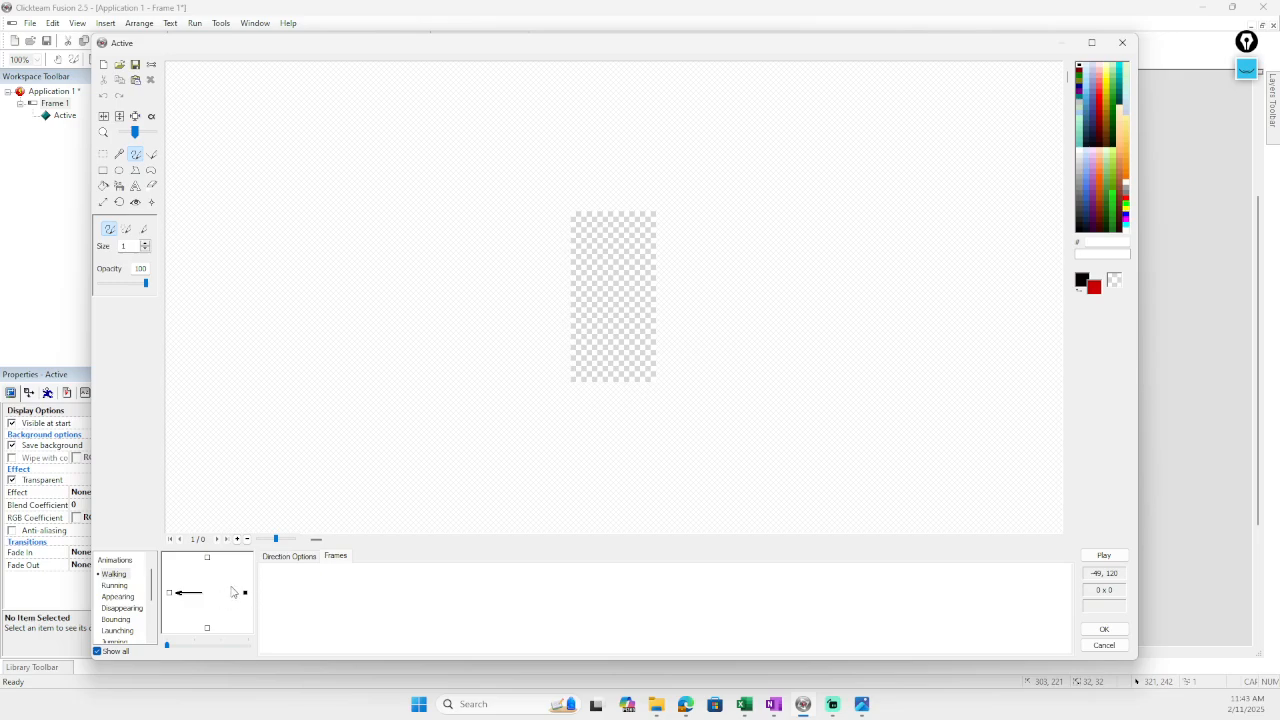
{"action": "scroll", "coordinate": [116, 624], "scroll_direction": "down", "scroll_amount": 2}
{"action": "left_click", "coordinate": [121, 630]}
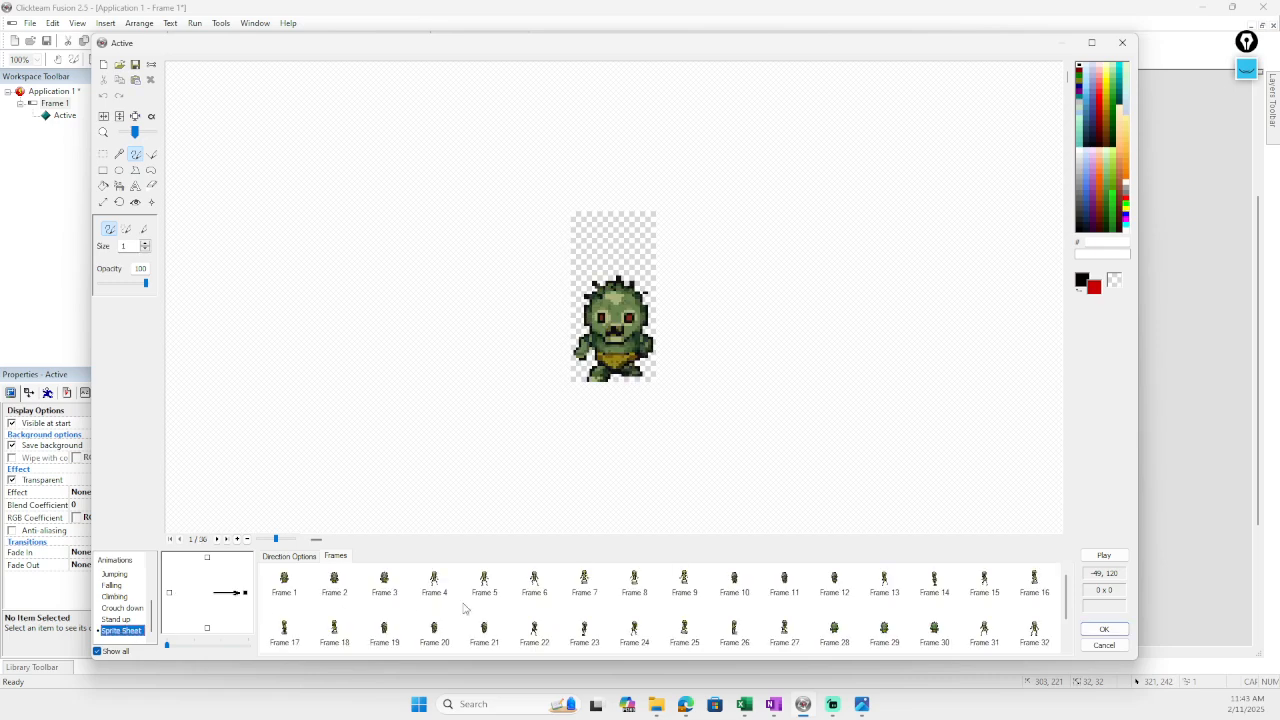
{"action": "left_click", "coordinate": [739, 588]}
{"action": "left_click", "coordinate": [785, 585]}
{"action": "left_click", "coordinate": [823, 582]}
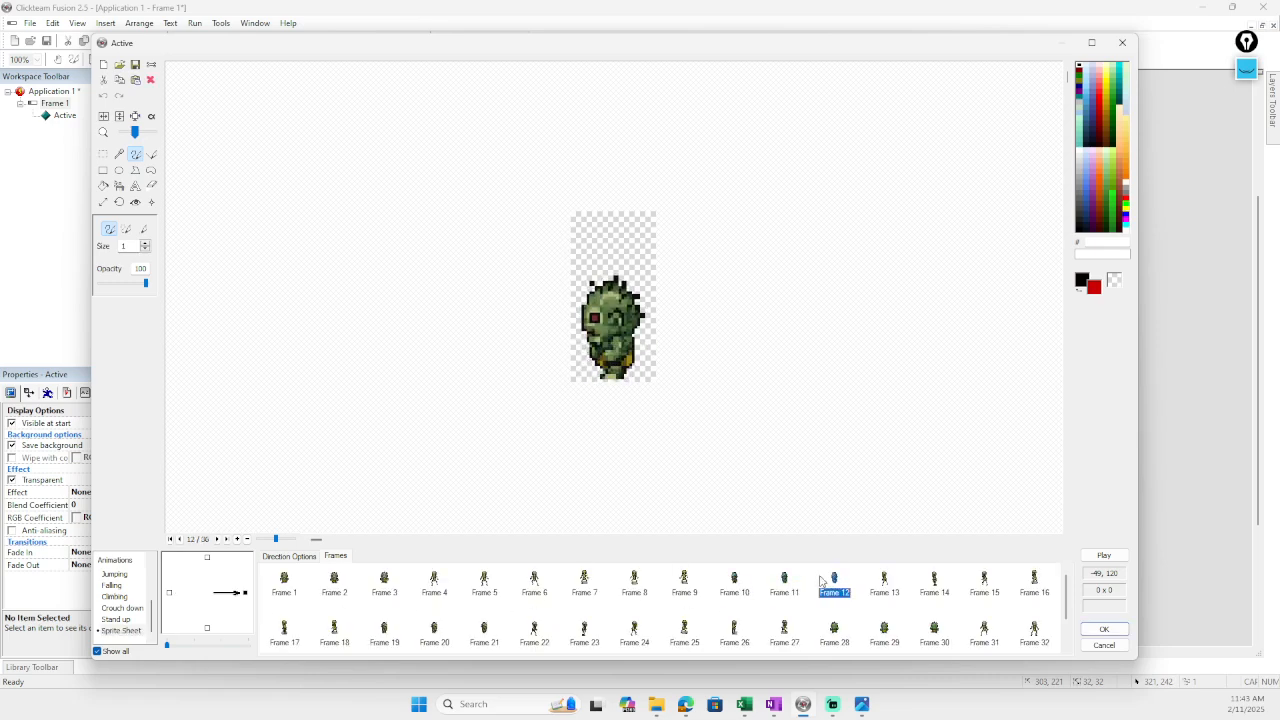
{"action": "left_click", "coordinate": [737, 585], "text": "shift"}
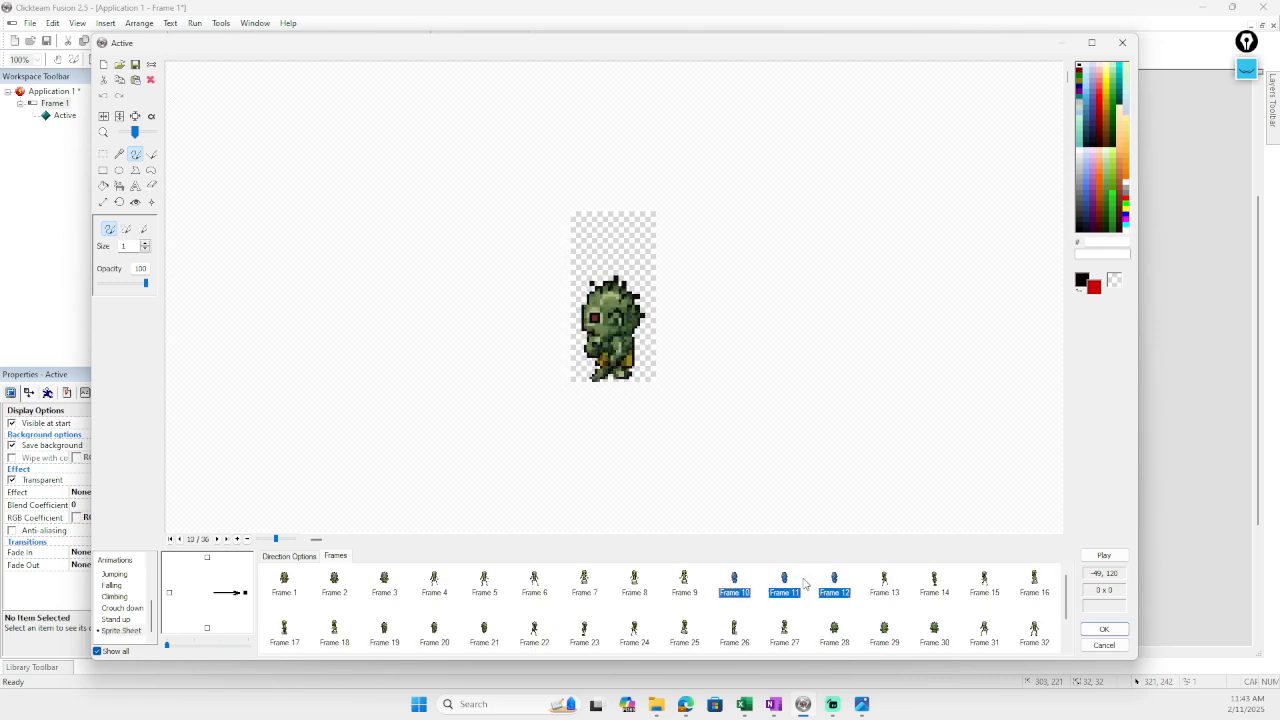
{"action": "scroll", "coordinate": [120, 600], "scroll_direction": "up", "scroll_amount": 5}
{"action": "left_click", "coordinate": [114, 573]}
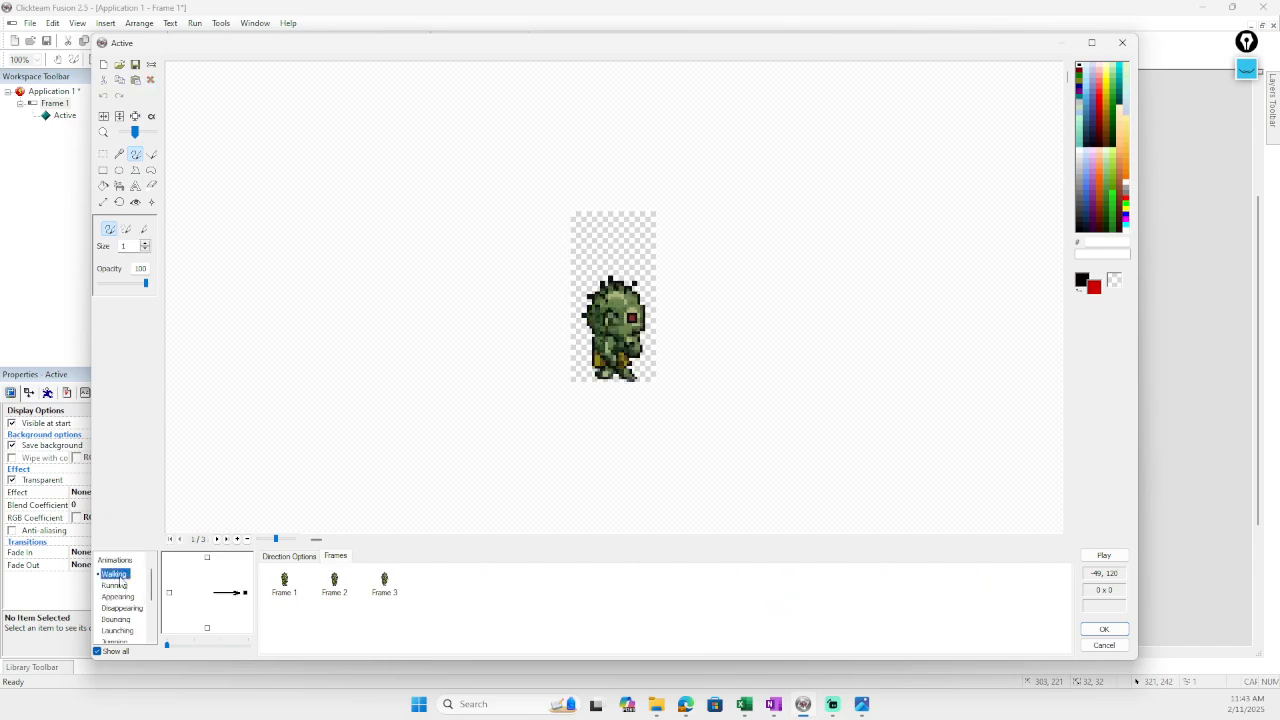
{"action": "left_click", "coordinate": [169, 594]}
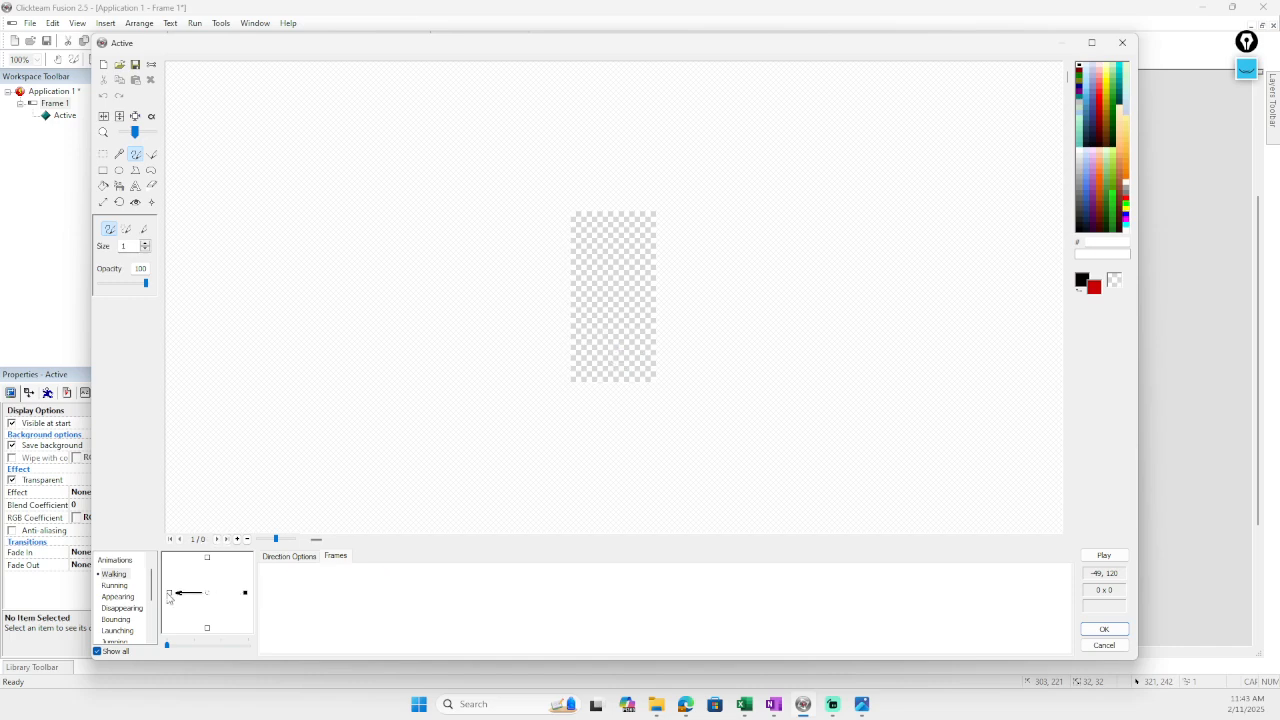
- Copy all three frames of the Walking animation's right direction into its left direction
{"action": "left_click", "coordinate": [245, 594]}
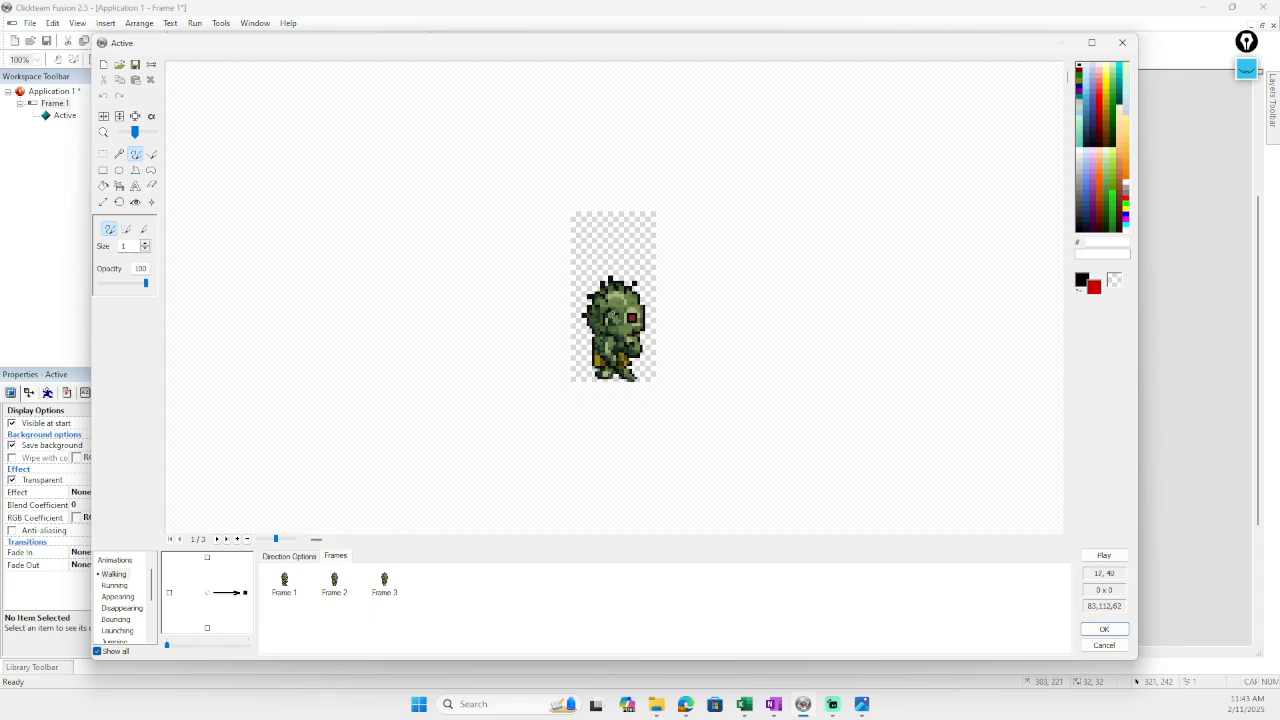
{"action": "left_click", "coordinate": [287, 588]}
{"action": "left_click", "coordinate": [385, 588], "text": "shift"}
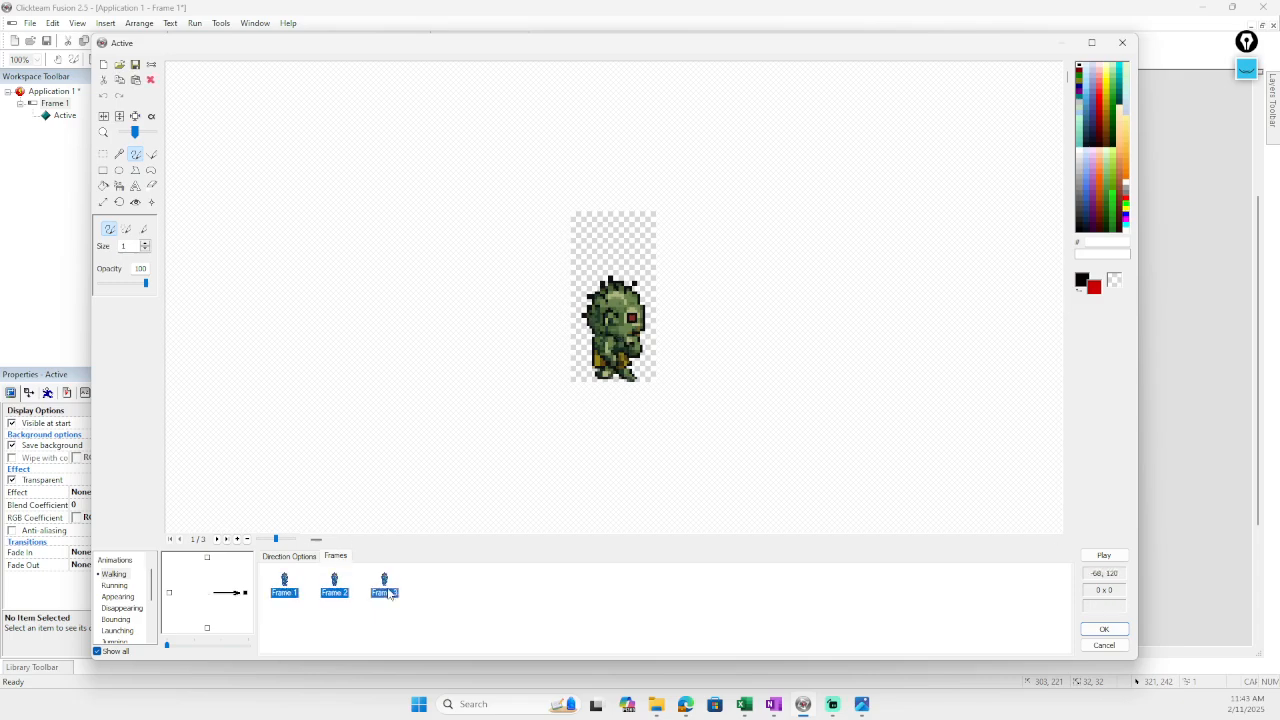
{"action": "right_click", "coordinate": [386, 590]}
{"action": "left_click", "coordinate": [433, 543]}
{"action": "left_click", "coordinate": [169, 593]}
{"action": "right_click", "coordinate": [312, 591]}
{"action": "left_click", "coordinate": [357, 550]}
- Flip Frames 1, 2 and 3 of the Walking animation's left direction horizontally so the zombie faces left
{"action": "left_click", "coordinate": [284, 583]}
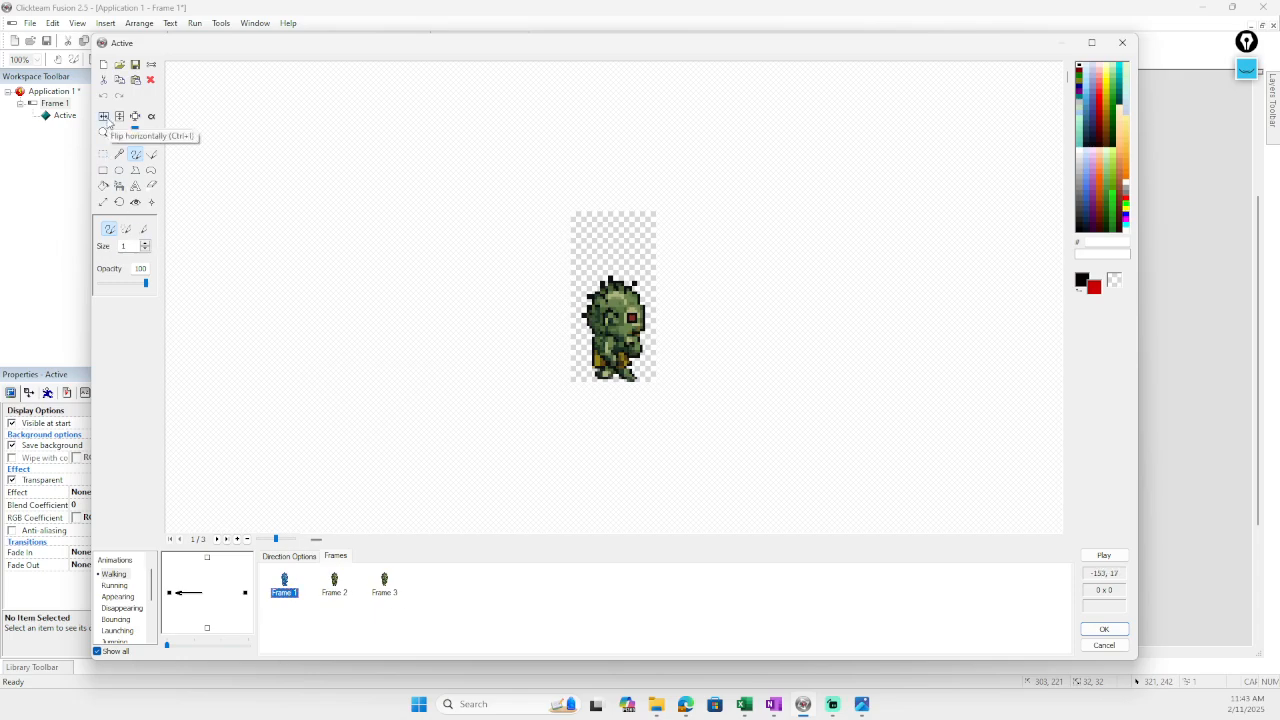
{"action": "left_click", "coordinate": [104, 117]}
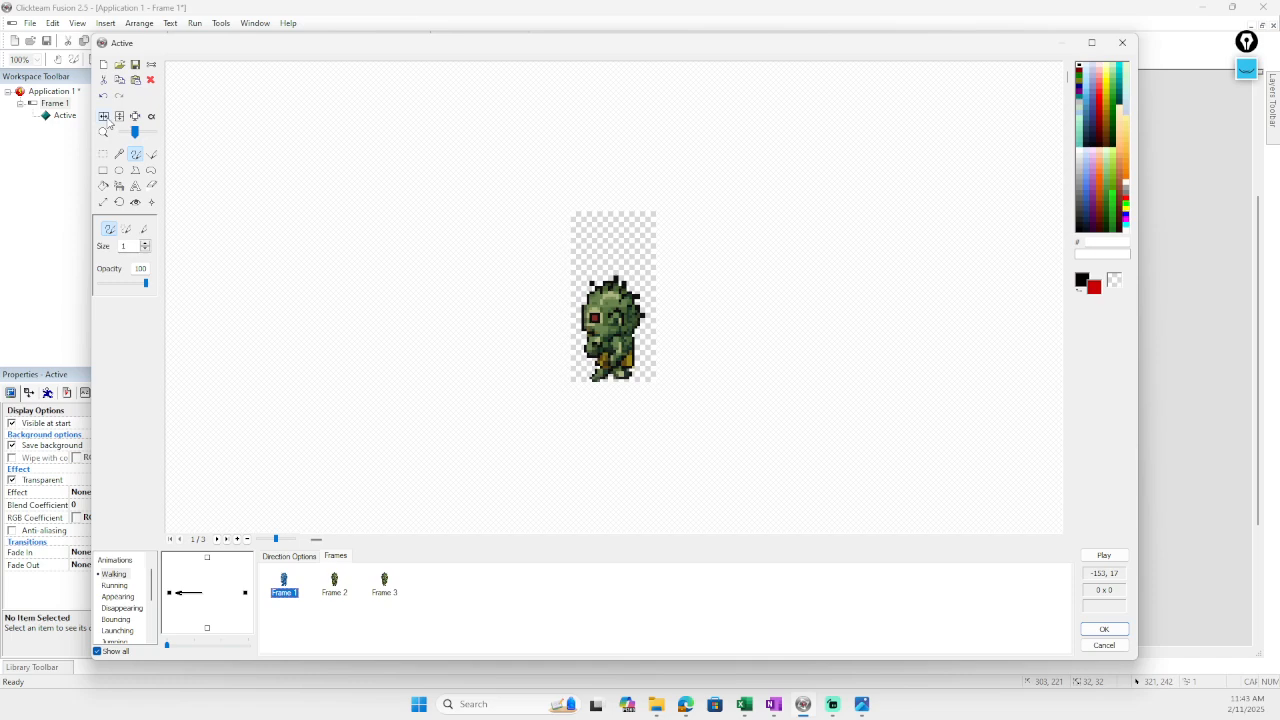
{"action": "left_click", "coordinate": [330, 586]}
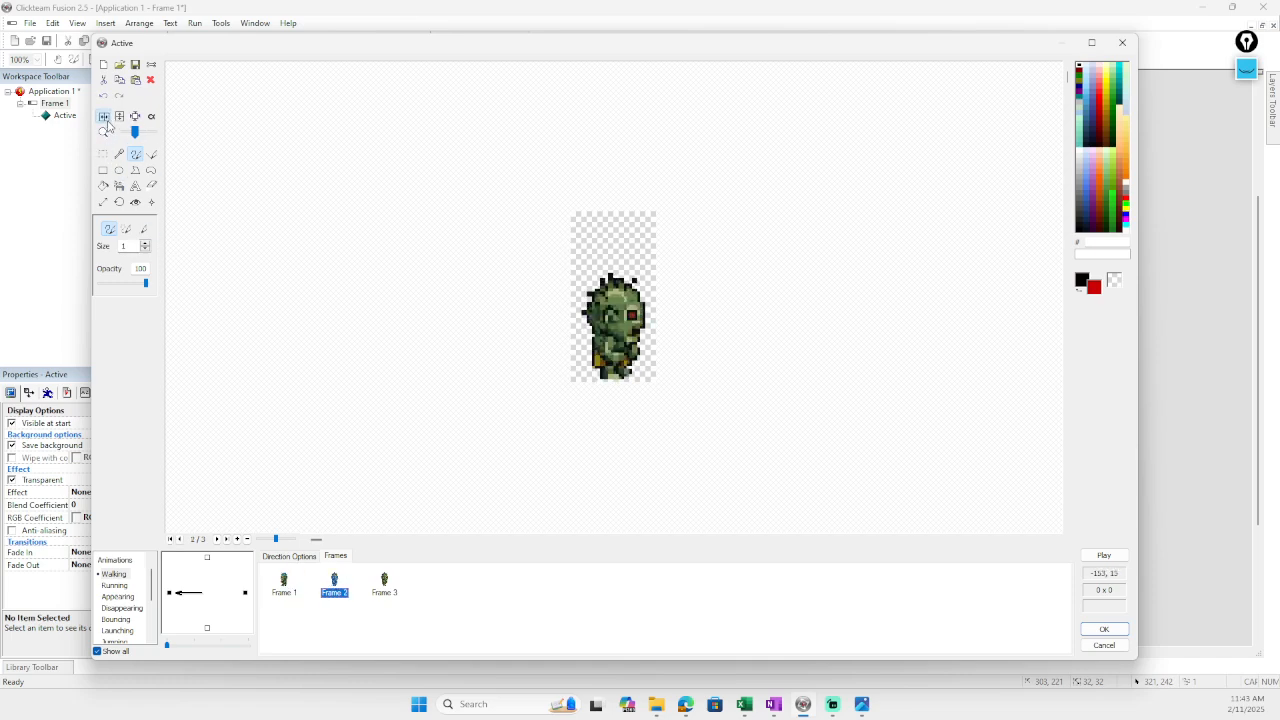
{"action": "left_click", "coordinate": [104, 117]}
{"action": "left_click", "coordinate": [385, 582]}
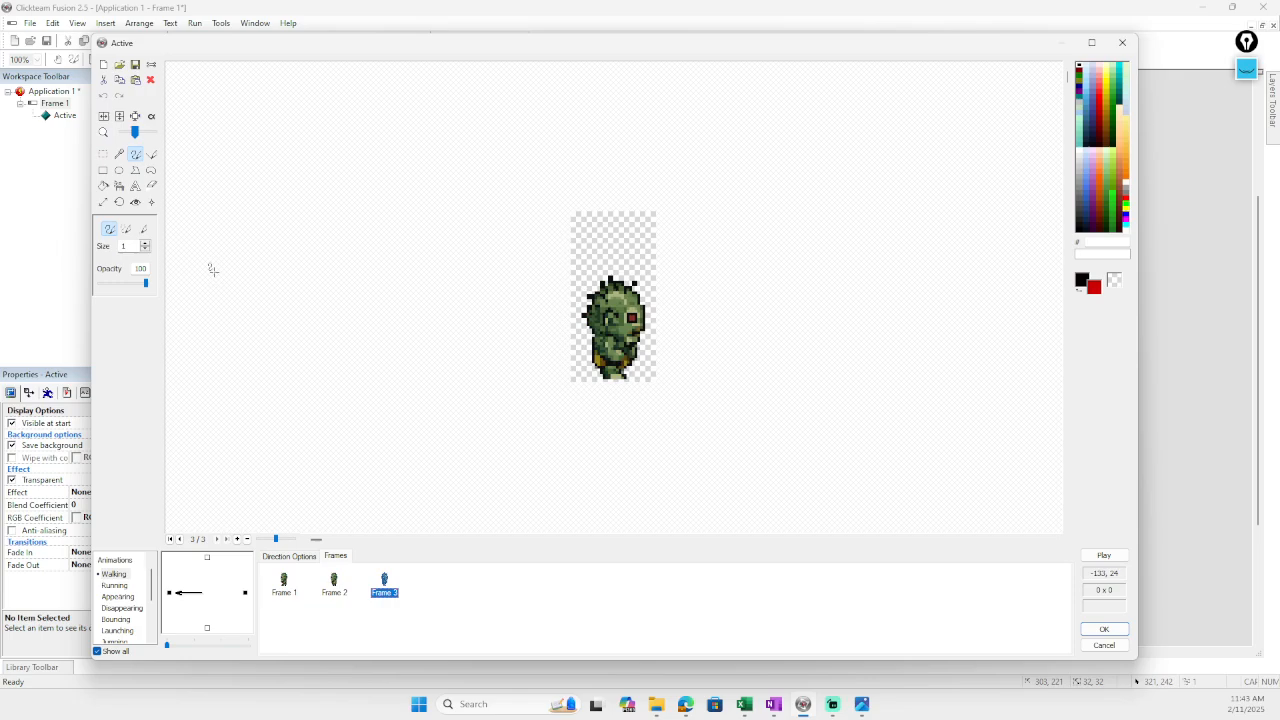
{"action": "left_click", "coordinate": [104, 117]}
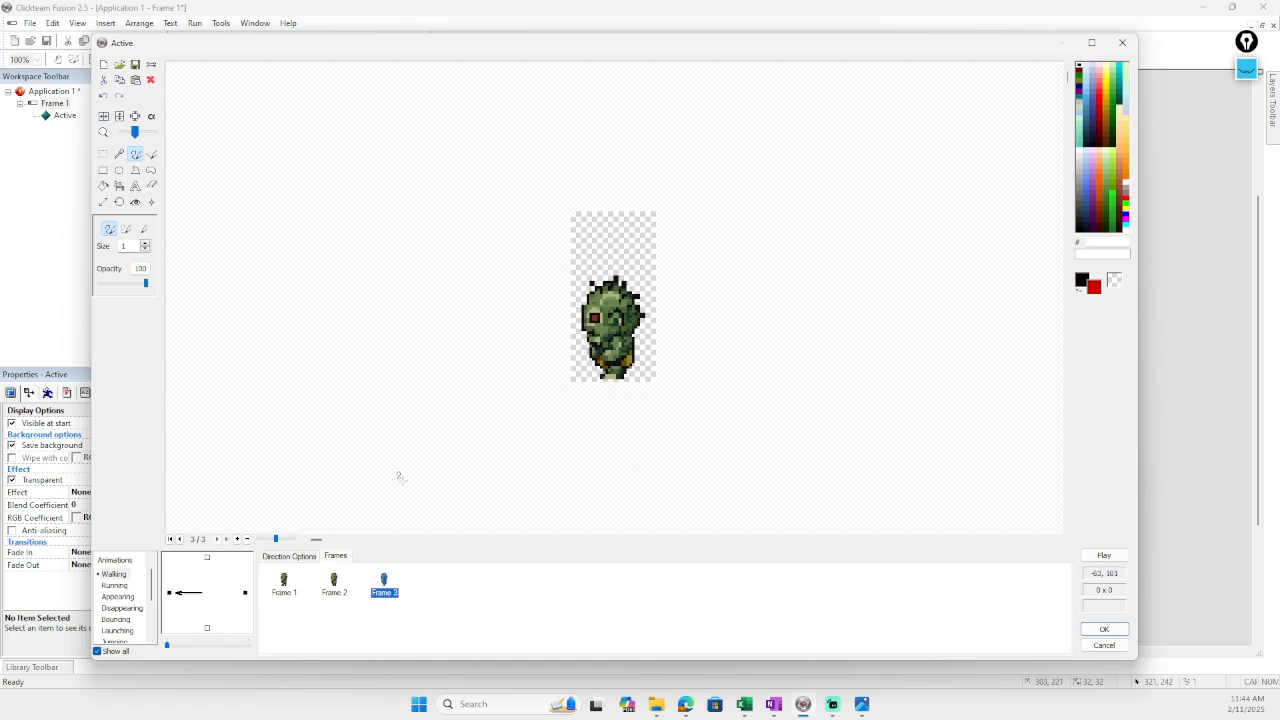
- Loop the Walking animation's left direction, set its speed to 15, and preview the playback
{"action": "left_click", "coordinate": [289, 556]}
{"action": "left_click", "coordinate": [364, 588]}
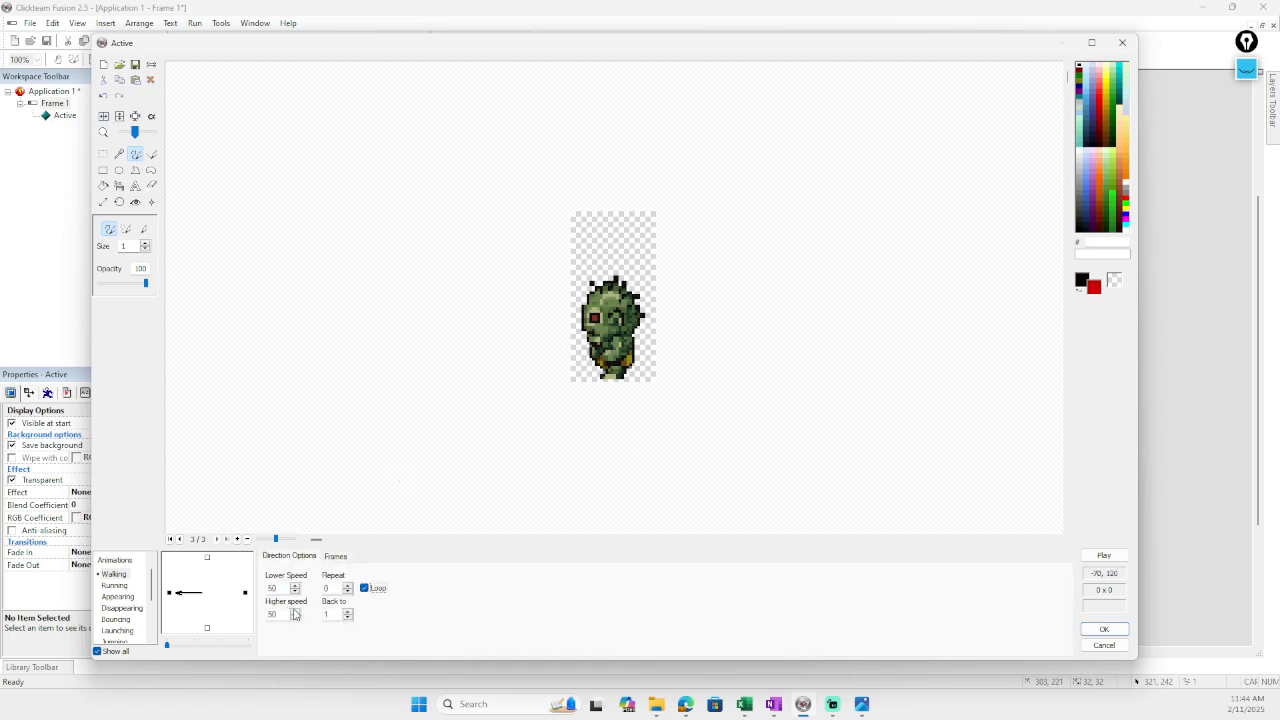
{"action": "left_click_drag", "start_coordinate": [280, 614], "coordinate": [270, 587]}
{"action": "type", "text": "15"}
{"action": "left_click", "coordinate": [336, 557]}
{"action": "left_click", "coordinate": [1104, 556]}
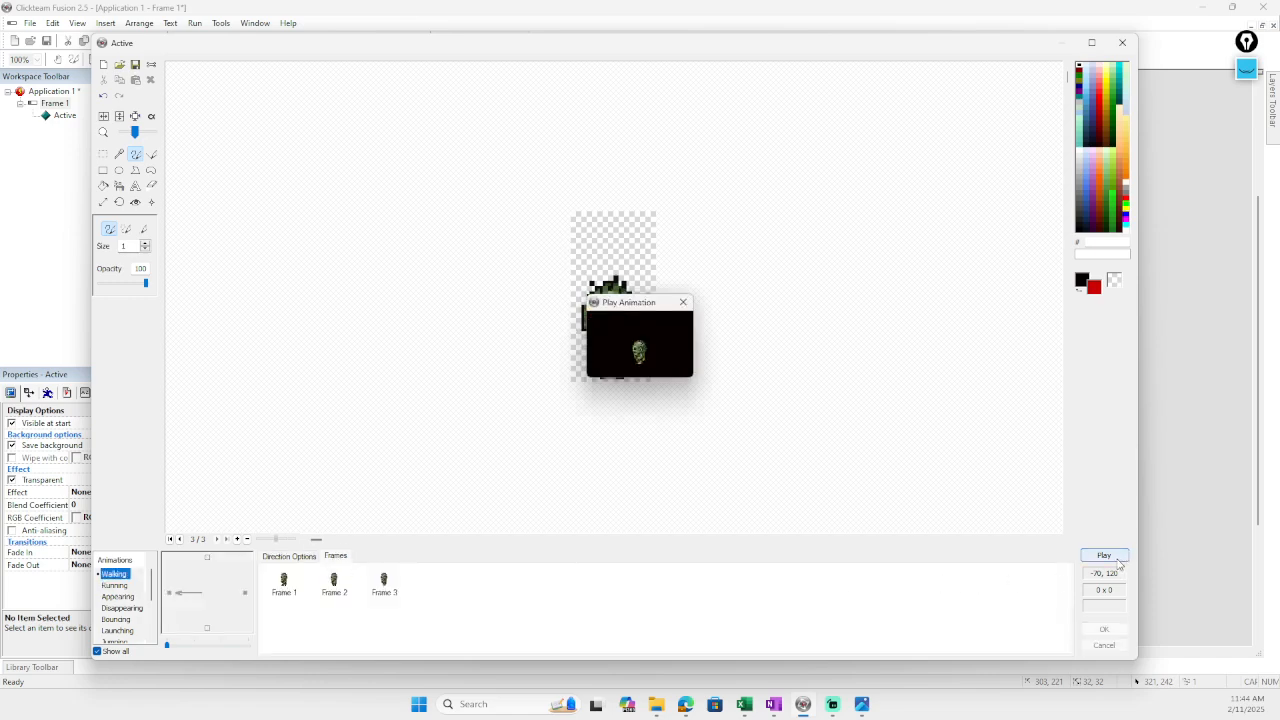
{"action": "left_click", "coordinate": [683, 302]}
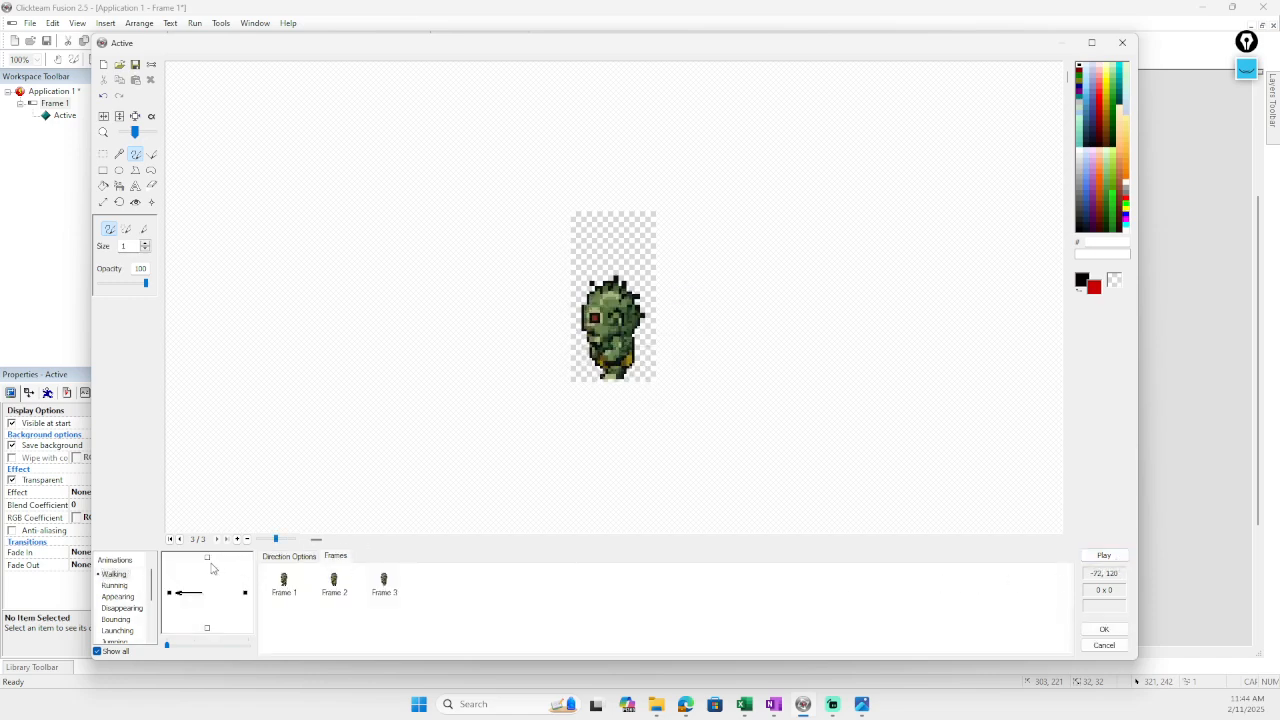
- Copy Frames 28 to 30, which show the zombie from behind, from the Sprite Sheet animation
{"action": "left_click", "coordinate": [208, 562]}
{"action": "scroll", "coordinate": [120, 638], "scroll_direction": "down", "scroll_amount": 3}
{"action": "left_click", "coordinate": [121, 630]}
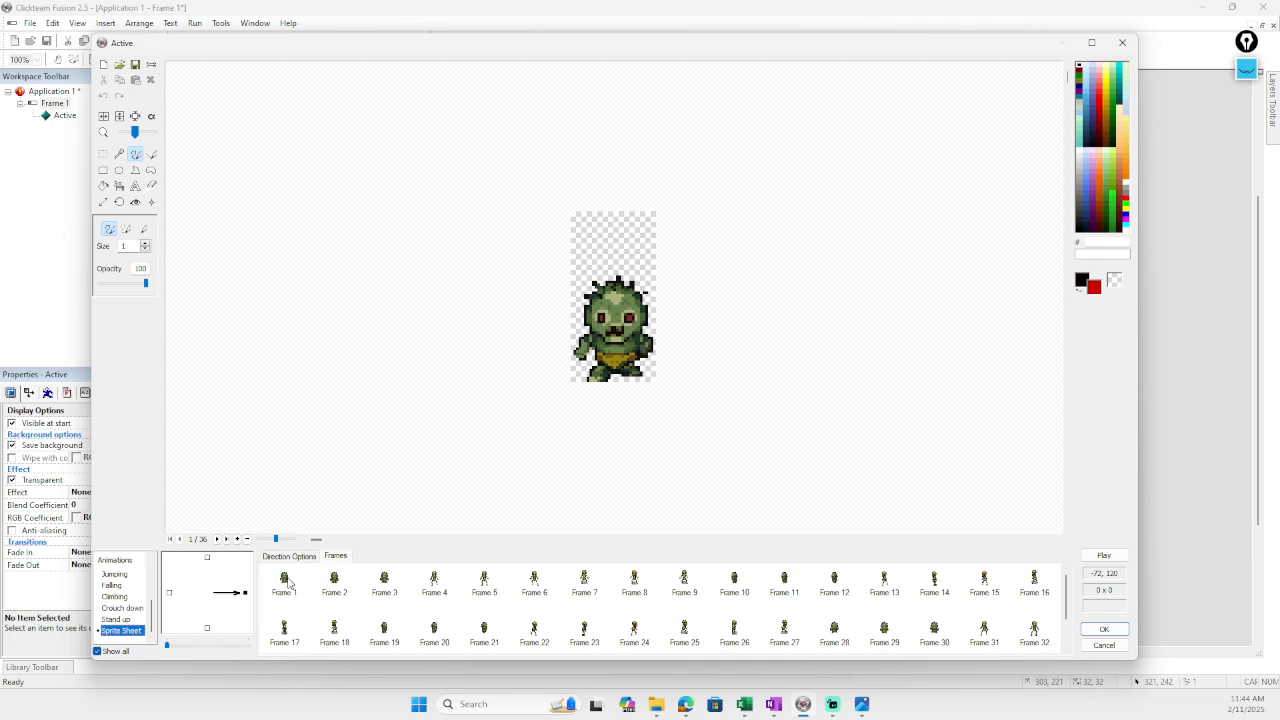
{"action": "left_click", "coordinate": [836, 635]}
{"action": "left_click", "coordinate": [875, 637]}
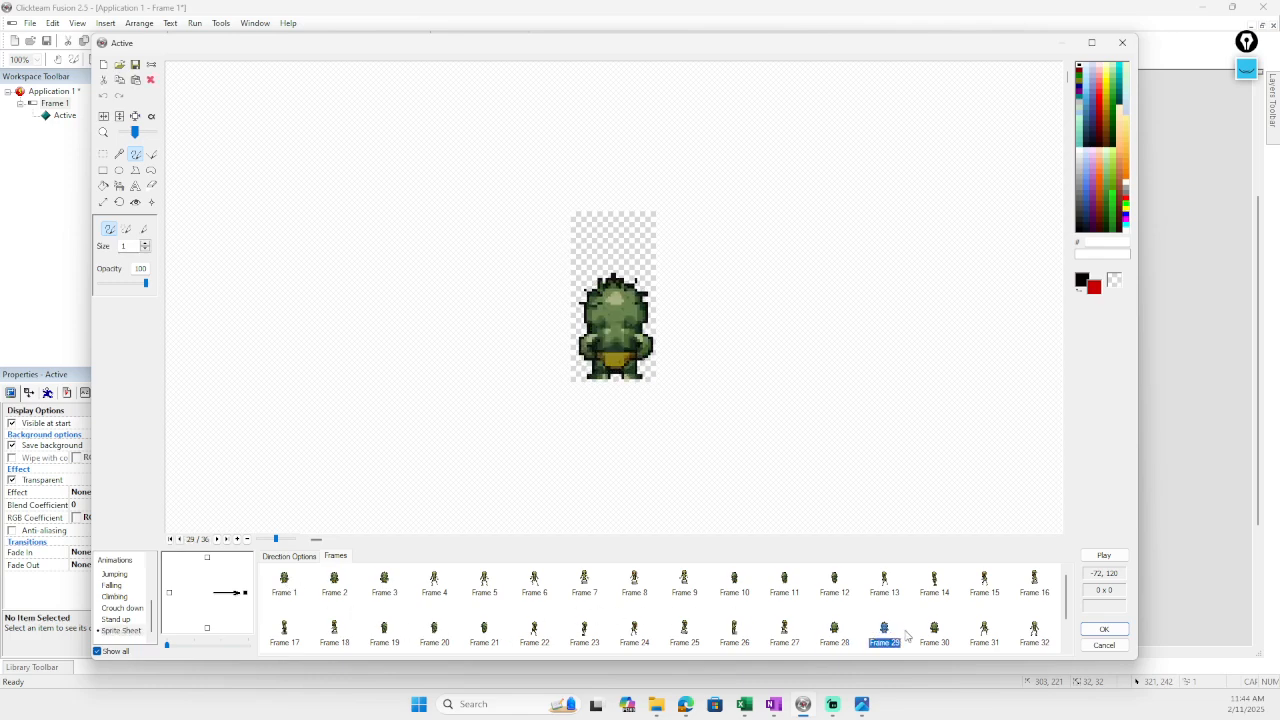
{"action": "left_click", "coordinate": [930, 636]}
{"action": "left_click", "coordinate": [843, 642]}
{"action": "left_click", "coordinate": [941, 640], "text": "shift"}
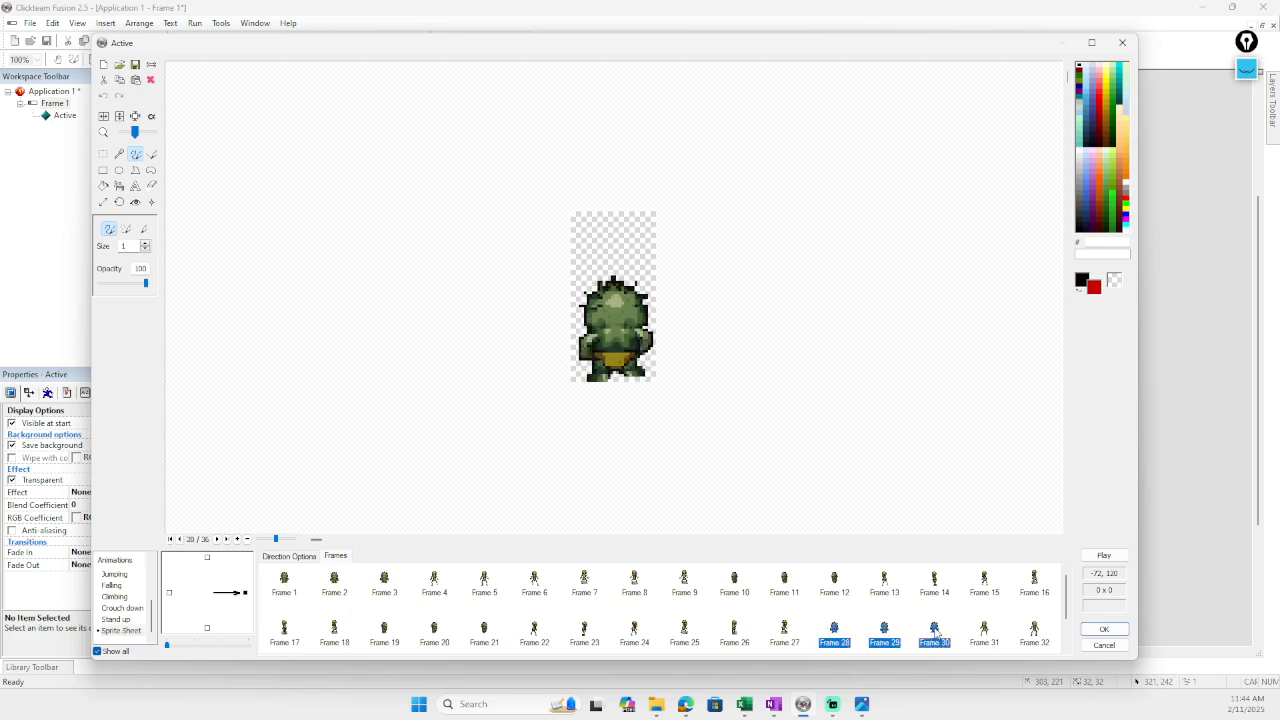
{"action": "right_click", "coordinate": [887, 638]}
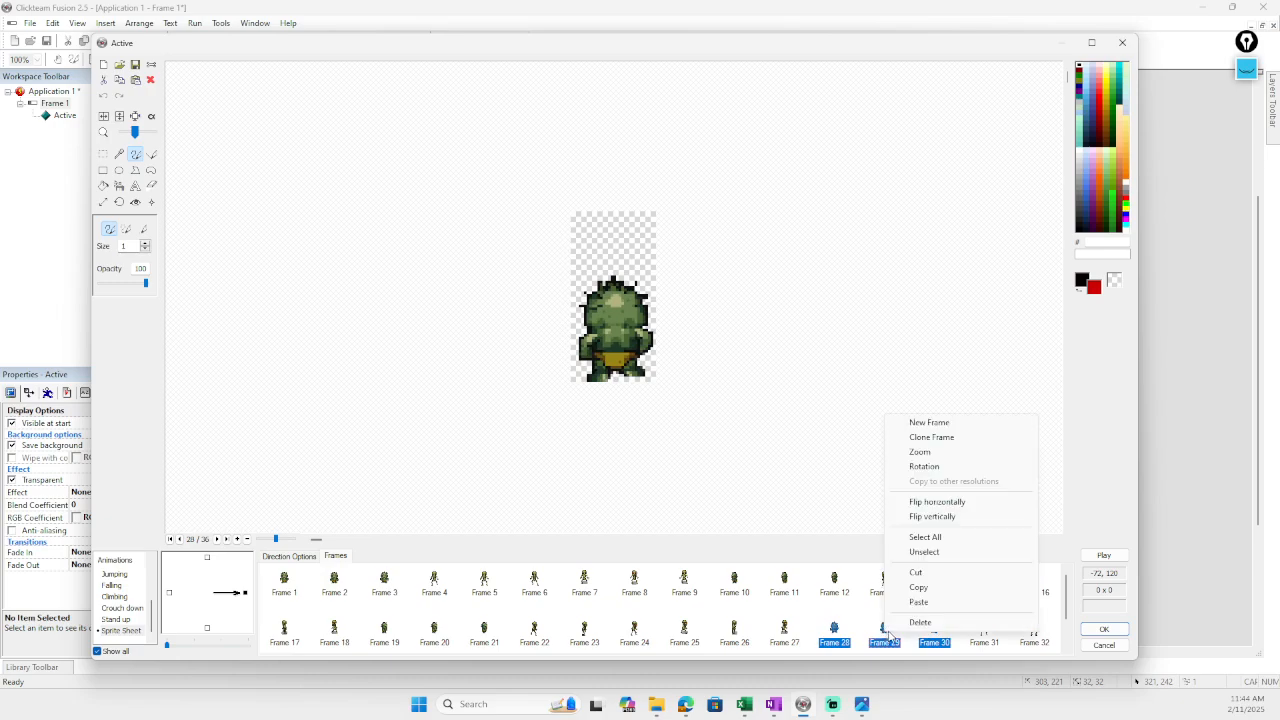
{"action": "left_click", "coordinate": [925, 587]}
- Paste the copied back-view frames into the Walking animation's up direction
{"action": "scroll", "coordinate": [128, 596], "scroll_direction": "up", "scroll_amount": 2}
{"action": "left_click", "coordinate": [118, 585]}
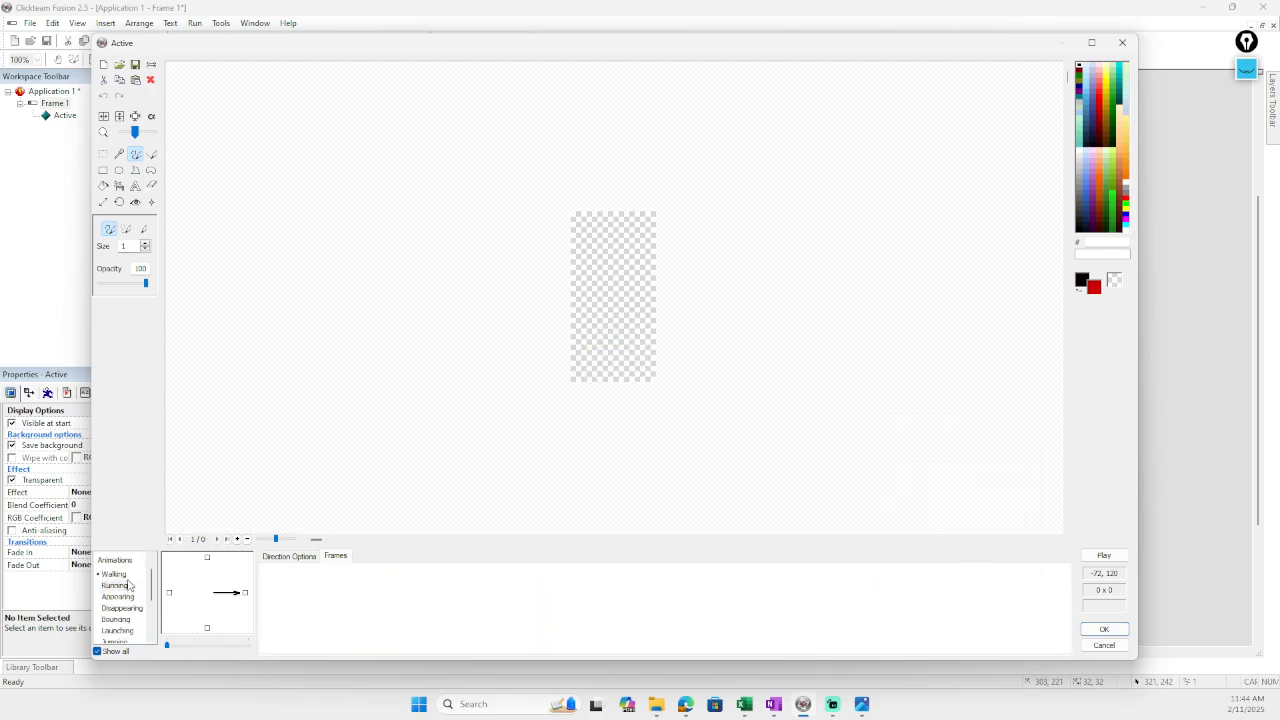
{"action": "key", "text": "ctrl+v"}
{"action": "left_click", "coordinate": [208, 560]}
{"action": "right_click", "coordinate": [330, 594]}
{"action": "left_click", "coordinate": [374, 560]}
- Loop the Walking animation's up direction and set its speed to 15
{"action": "left_click", "coordinate": [289, 556]}
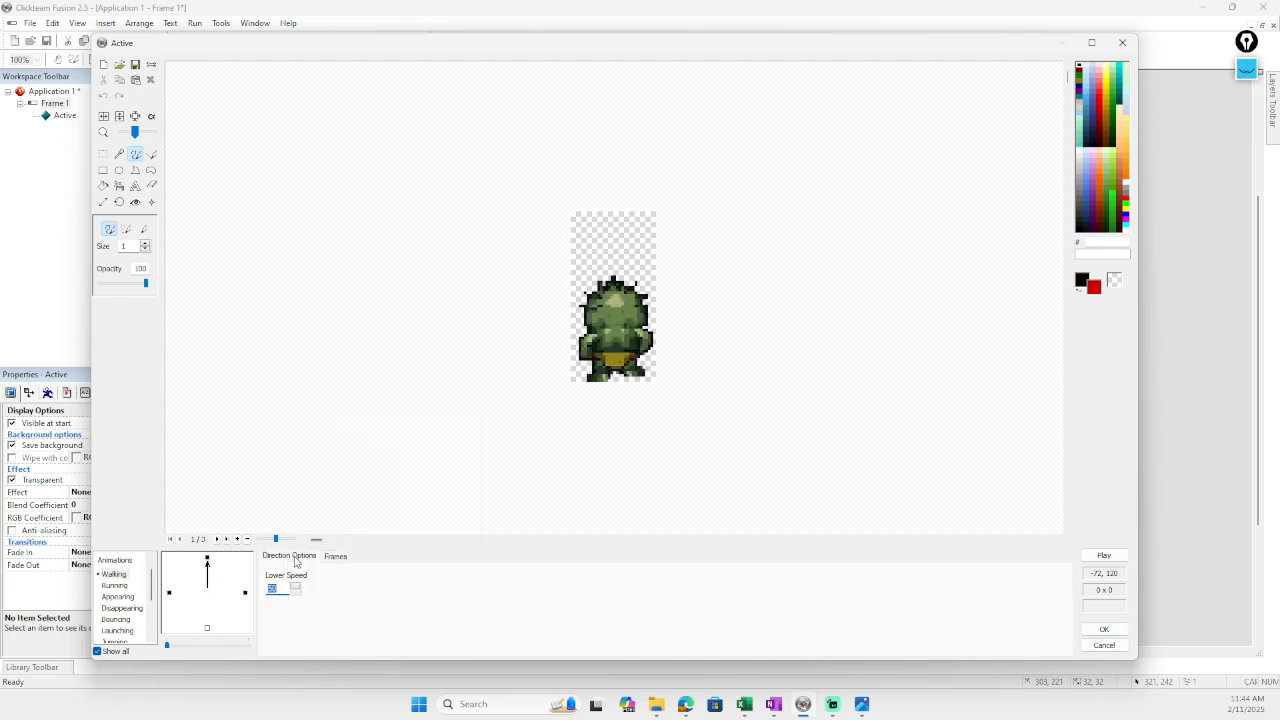
{"action": "left_click", "coordinate": [364, 588]}
{"action": "left_click", "coordinate": [280, 614]}
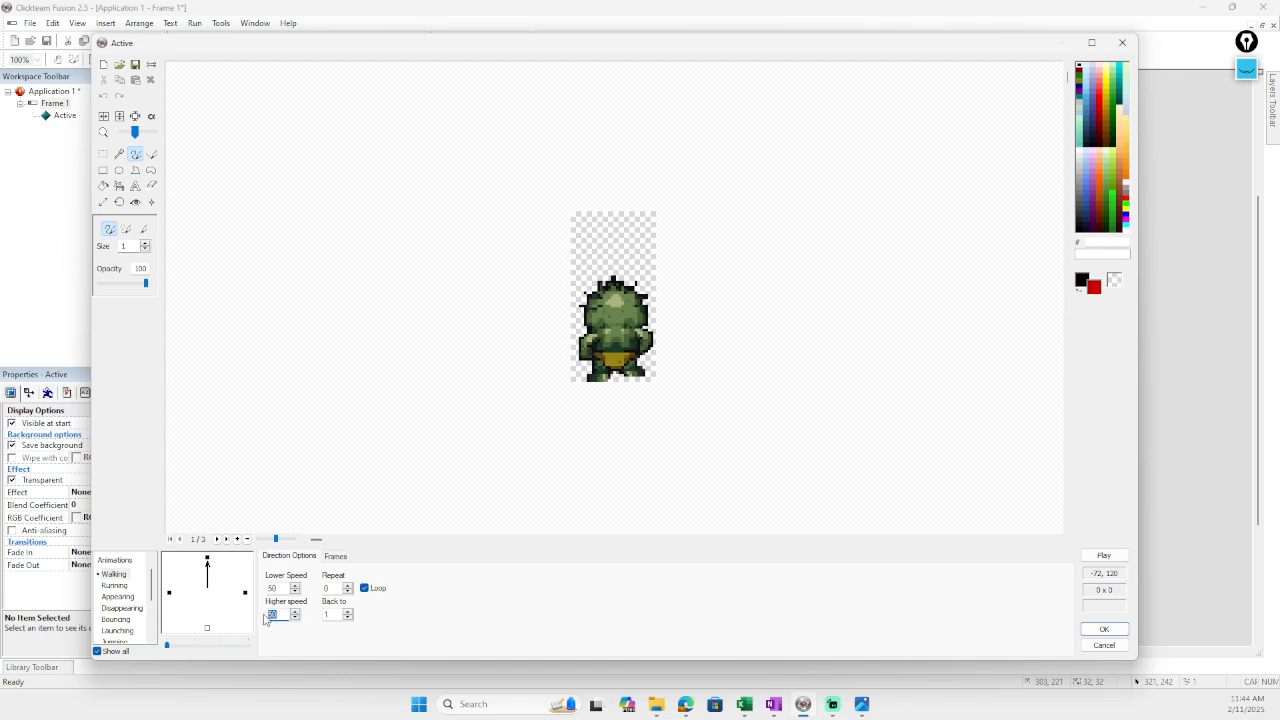
{"action": "type", "text": "15"}
{"action": "left_click", "coordinate": [271, 588]}
- Copy the three front-facing zombie frames from the Stopped animation's right direction
{"action": "left_click", "coordinate": [207, 628]}
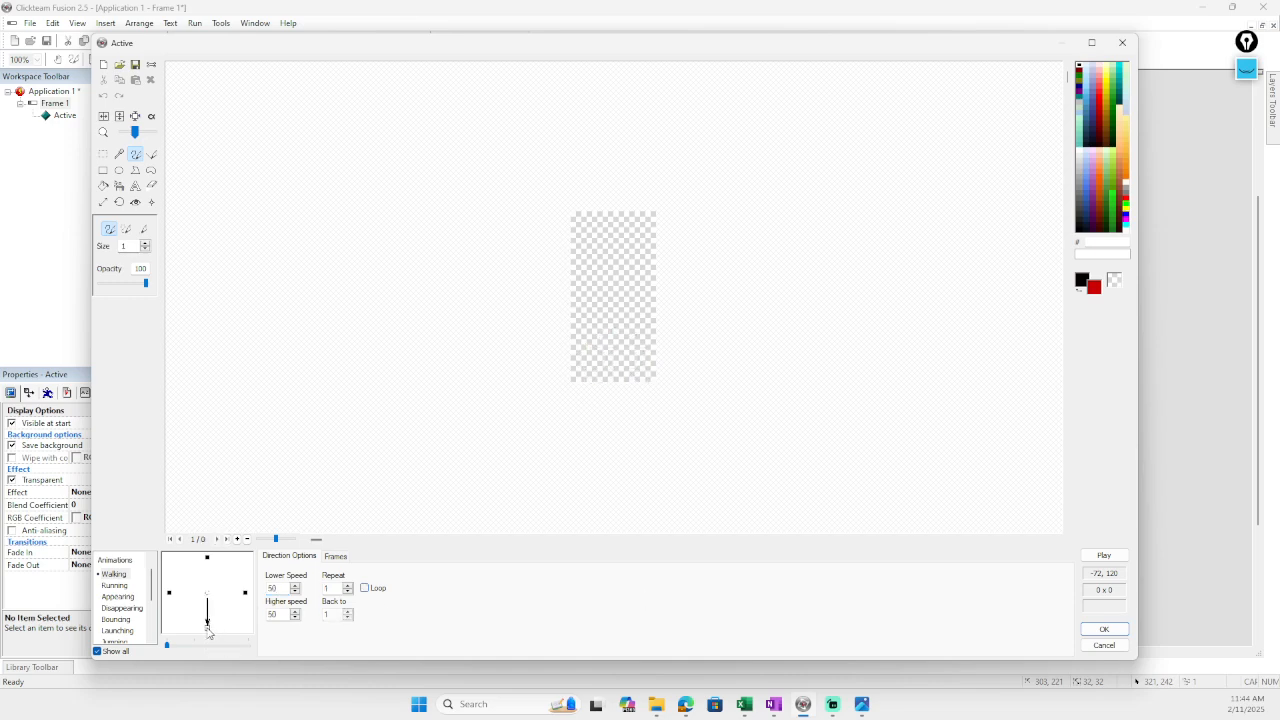
{"action": "scroll", "coordinate": [120, 593], "scroll_direction": "up", "scroll_amount": 1}
{"action": "left_click", "coordinate": [115, 574]}
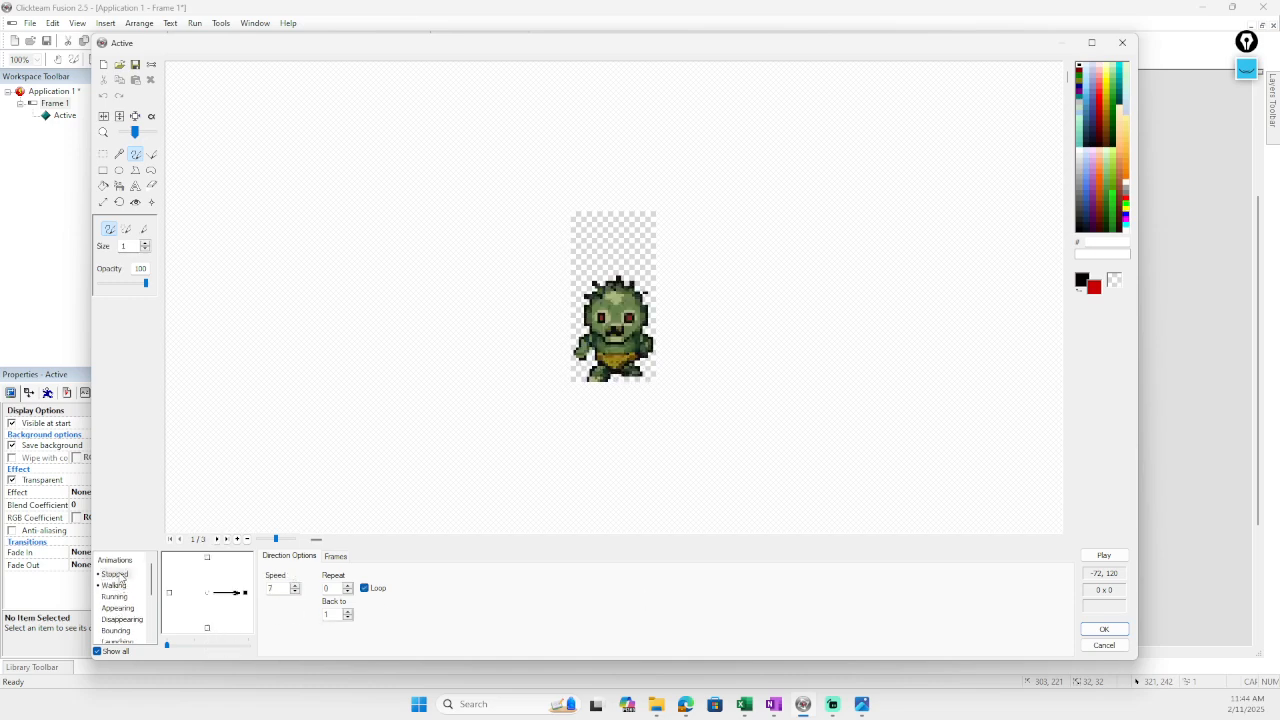
{"action": "left_click", "coordinate": [336, 557]}
{"action": "left_click", "coordinate": [285, 588]}
{"action": "left_click", "coordinate": [386, 588], "text": "shift"}
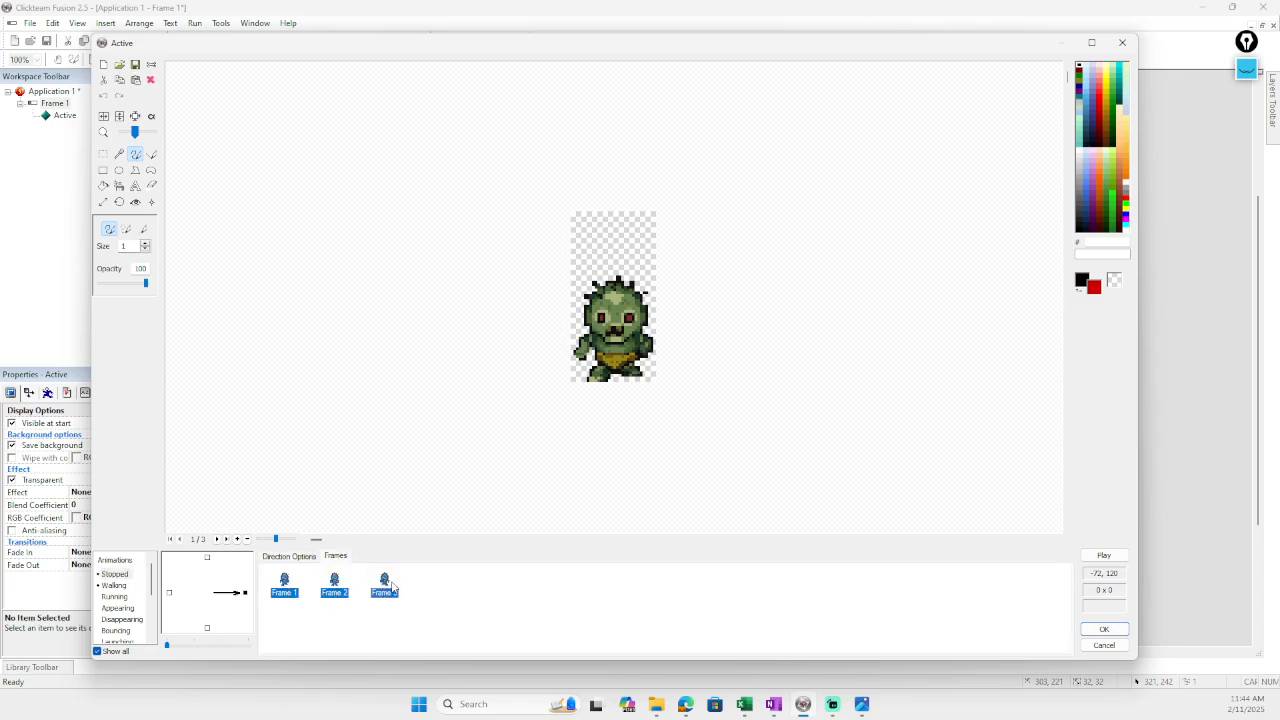
{"action": "right_click", "coordinate": [391, 587]}
{"action": "left_click", "coordinate": [415, 537]}
- Check the zombie_n_skeleton2.png sprite sheet image and paste the copied front-facing frames into the Stopped animation's down direction
{"action": "left_click", "coordinate": [862, 704]}
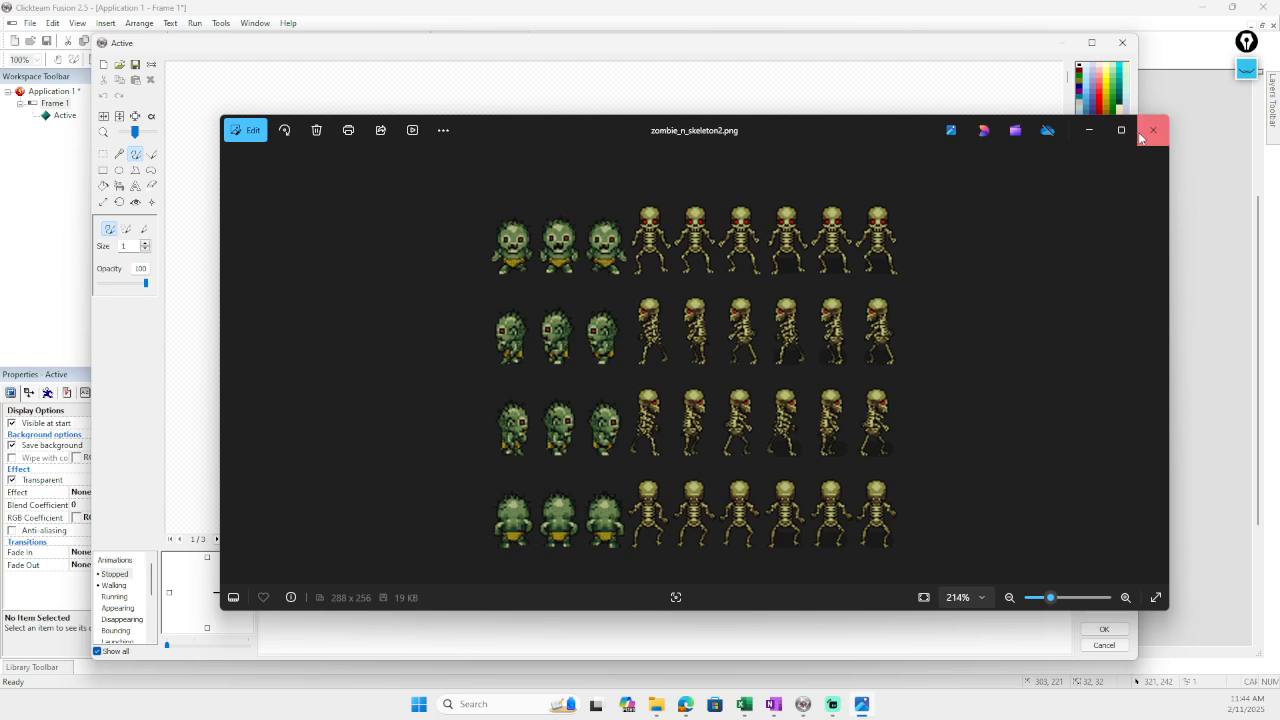
{"action": "left_click", "coordinate": [1088, 139]}
{"action": "left_click", "coordinate": [207, 626]}
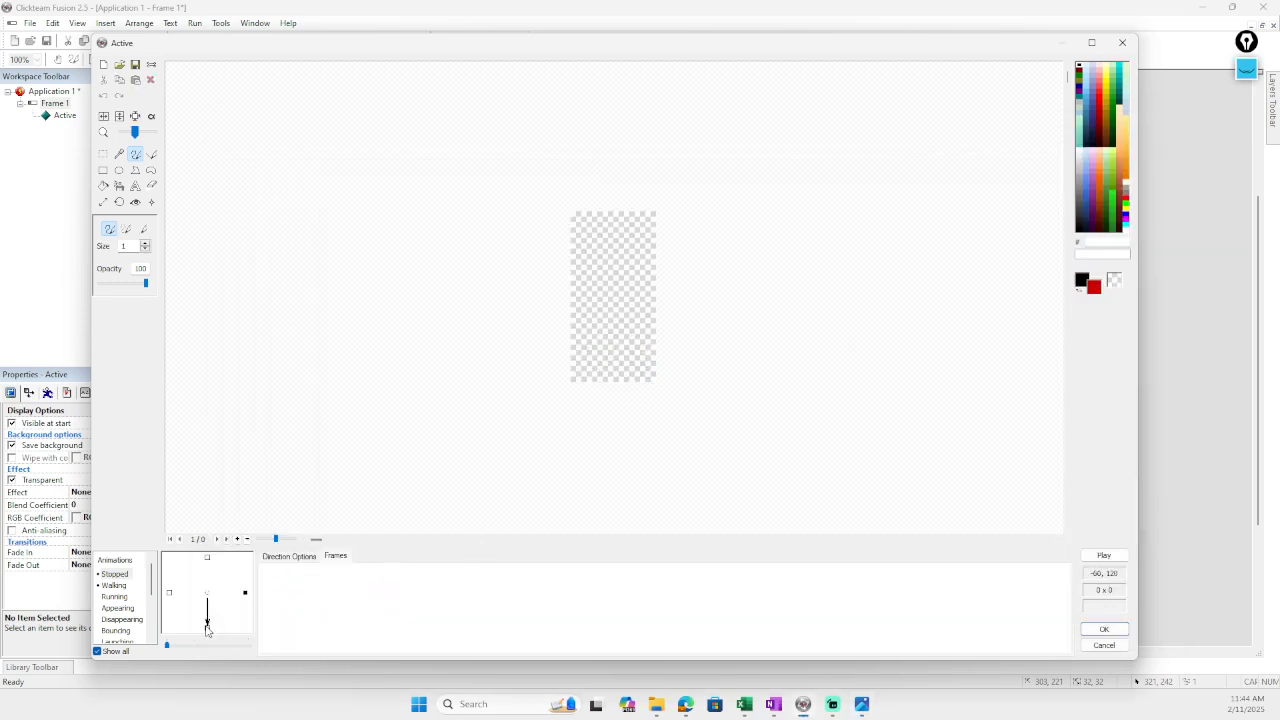
{"action": "right_click", "coordinate": [286, 601]}
{"action": "left_click", "coordinate": [322, 566]}
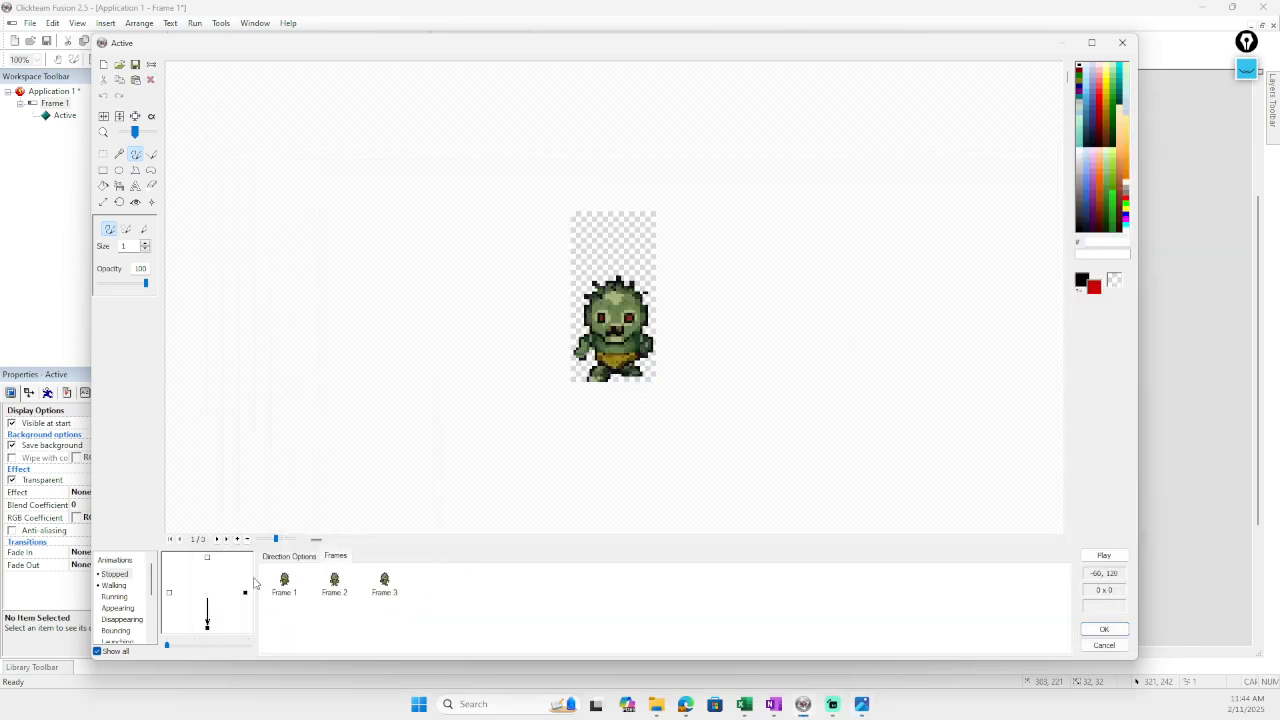
- Delete the three front-facing frames from the Stopped animation's down direction
{"action": "left_click", "coordinate": [207, 563]}
{"action": "left_click", "coordinate": [280, 557]}
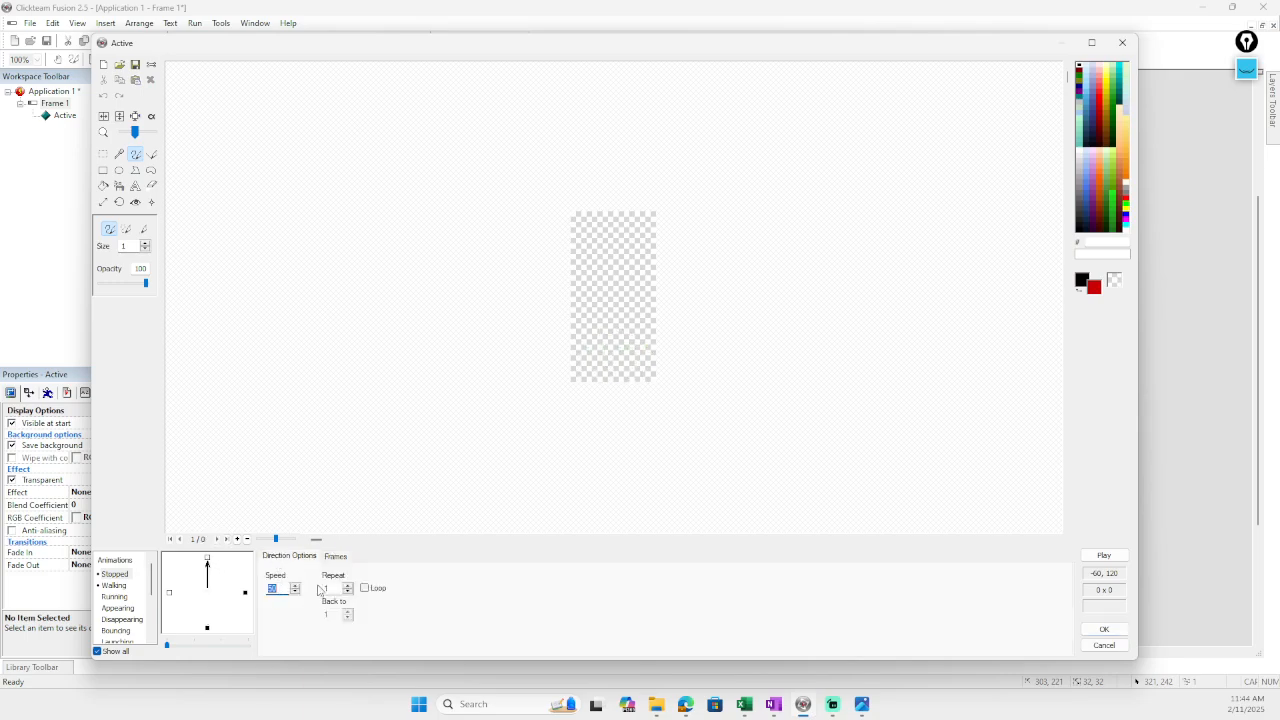
{"action": "left_click", "coordinate": [116, 576]}
{"action": "left_click", "coordinate": [207, 627]}
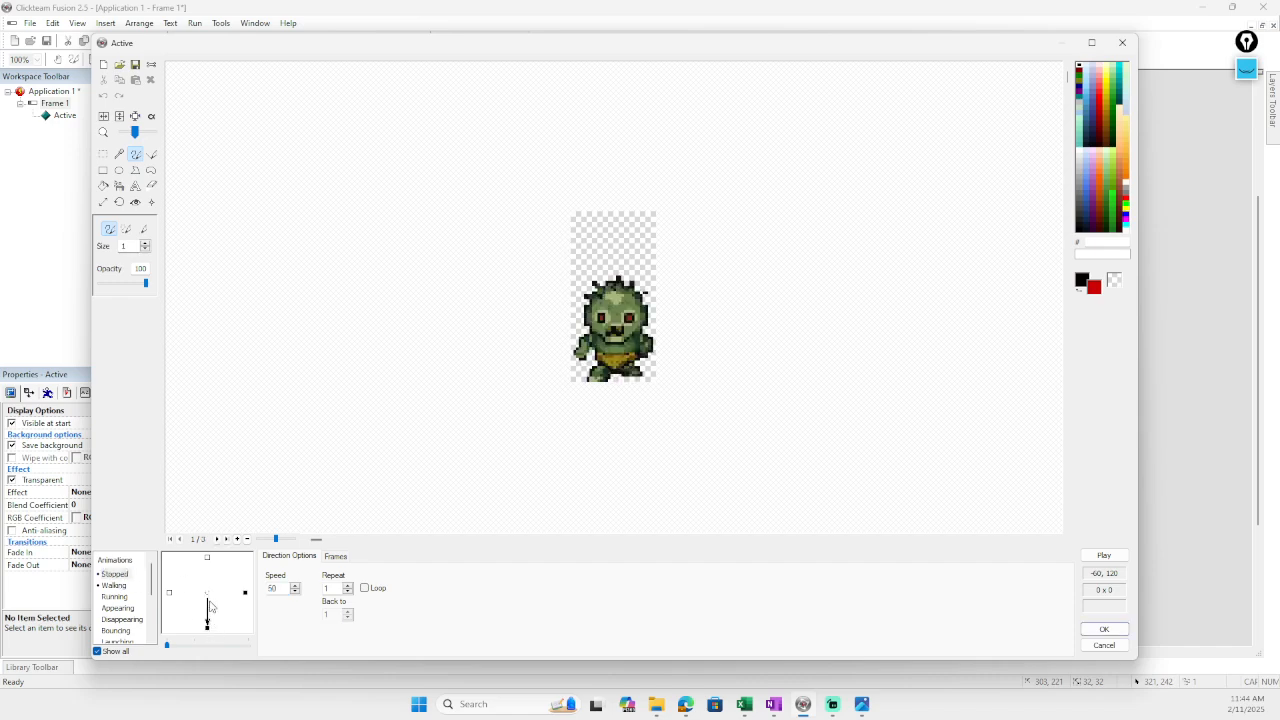
{"action": "left_click", "coordinate": [208, 562]}
{"action": "left_click", "coordinate": [328, 557]}
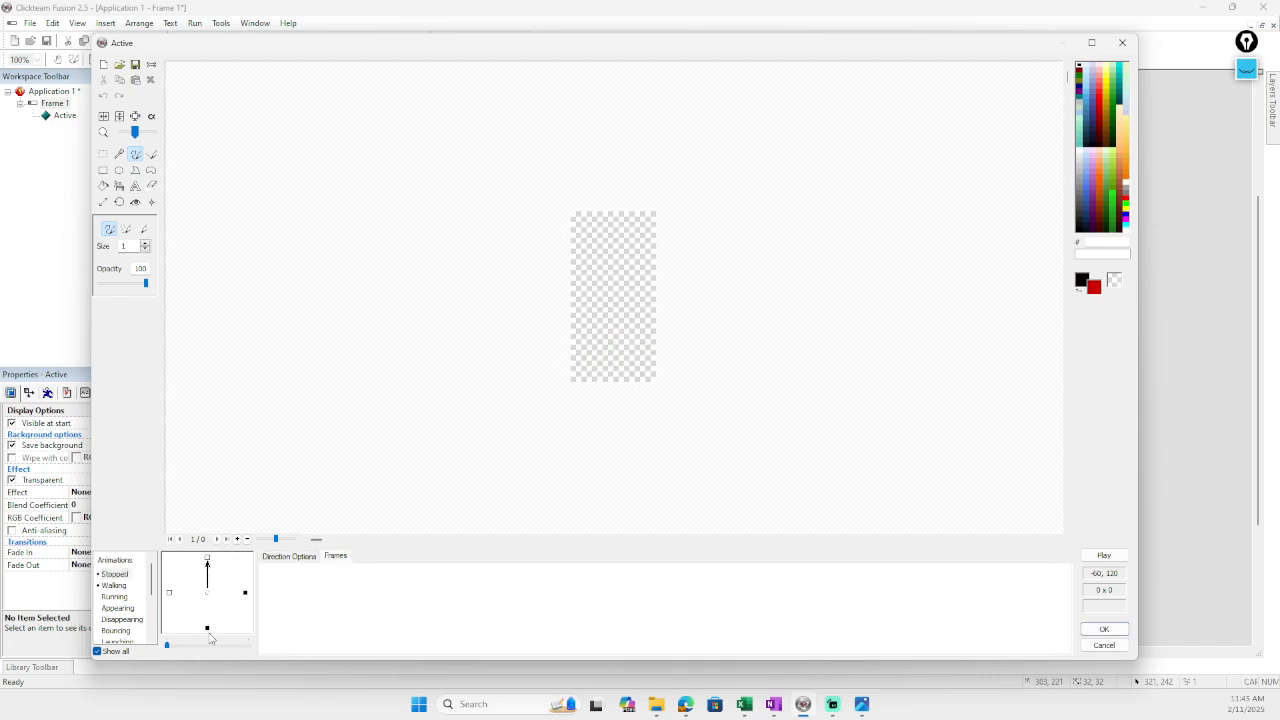
{"action": "left_click", "coordinate": [245, 593]}
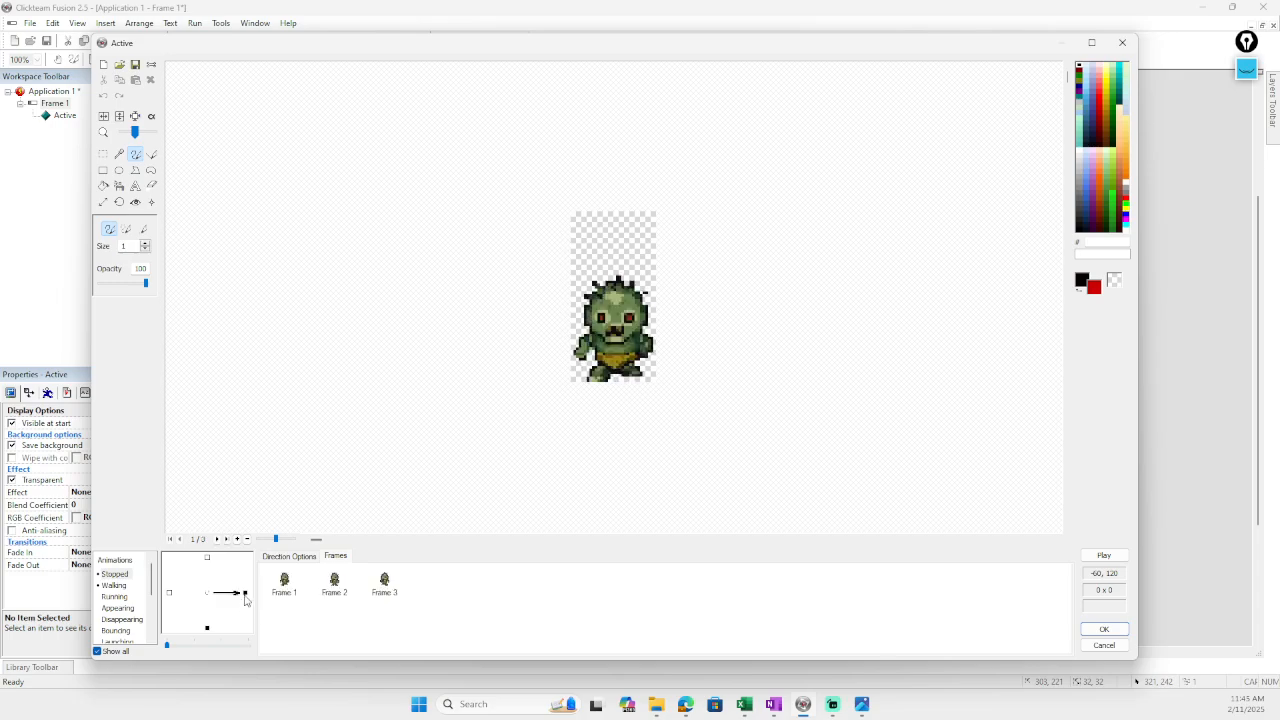
{"action": "left_click", "coordinate": [207, 628]}
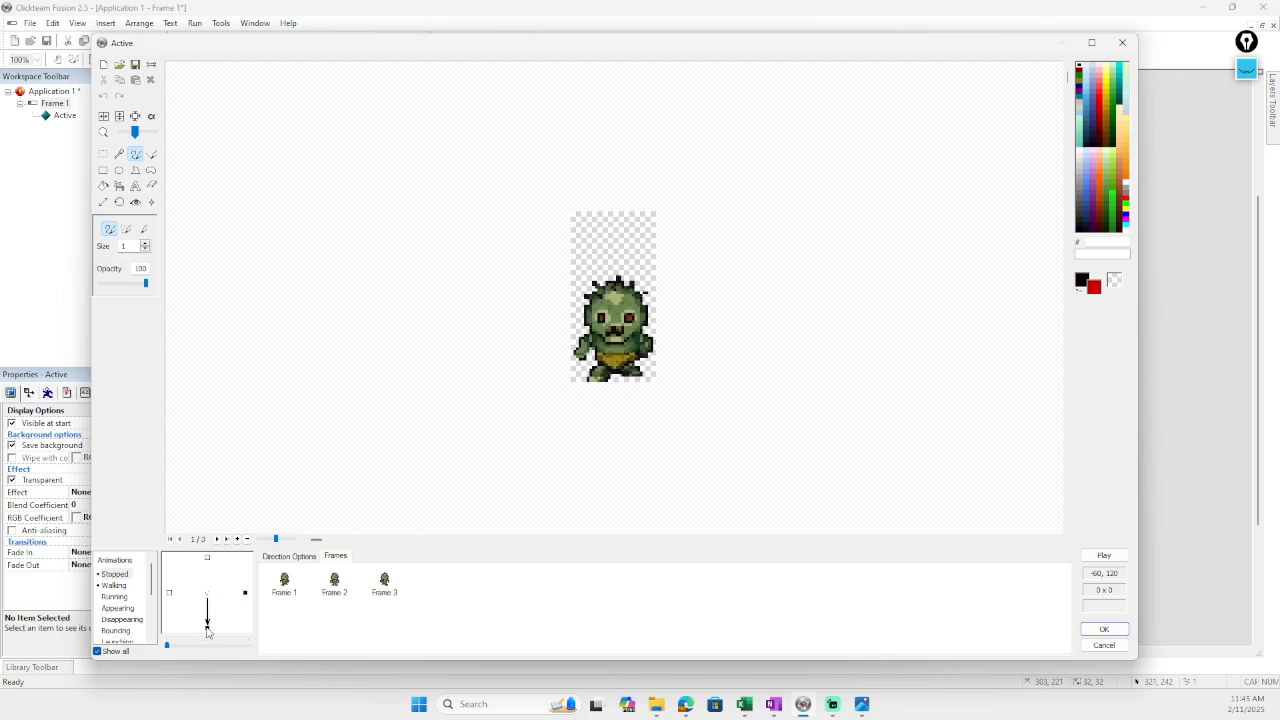
{"action": "left_click", "coordinate": [384, 585]}
{"action": "left_click", "coordinate": [287, 586], "text": "shift"}
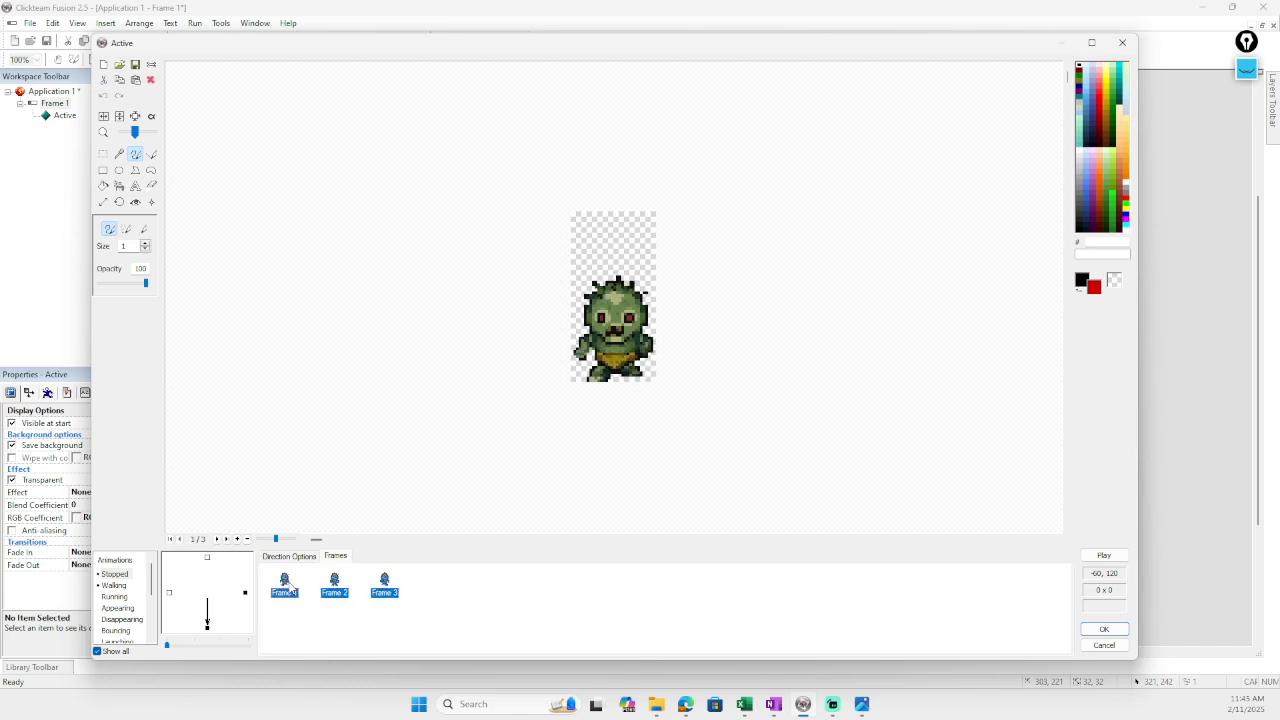
{"action": "key", "text": "Delete"}
{"action": "key", "text": "Return"}
- Paste the copied front-facing zombie frames into the Walking animation's down direction
{"action": "left_click", "coordinate": [245, 593]}
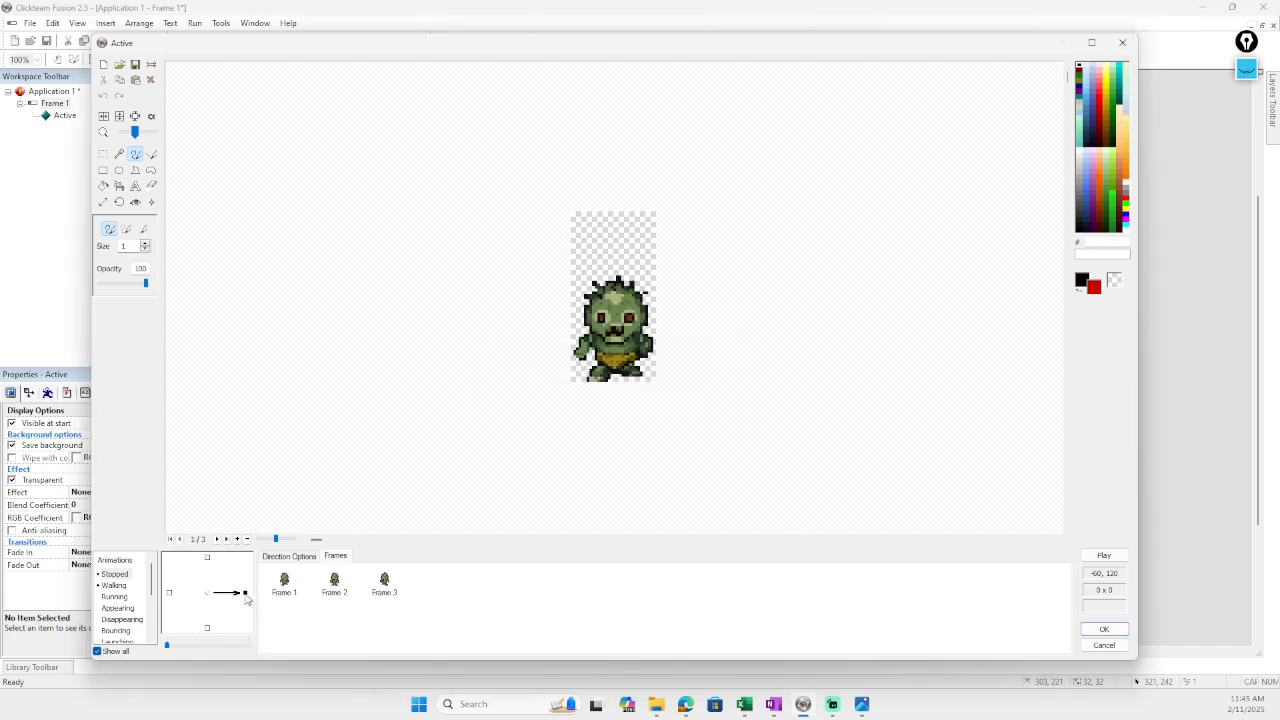
{"action": "left_click", "coordinate": [291, 557]}
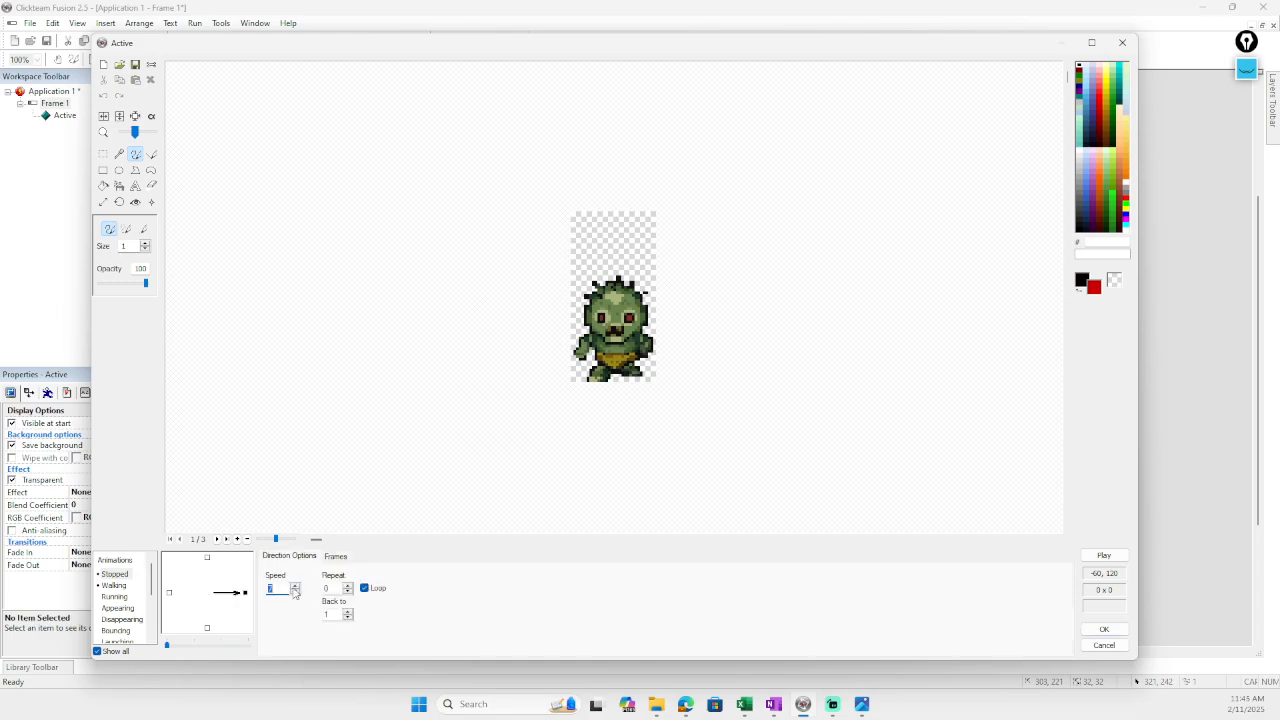
{"action": "left_click", "coordinate": [114, 585]}
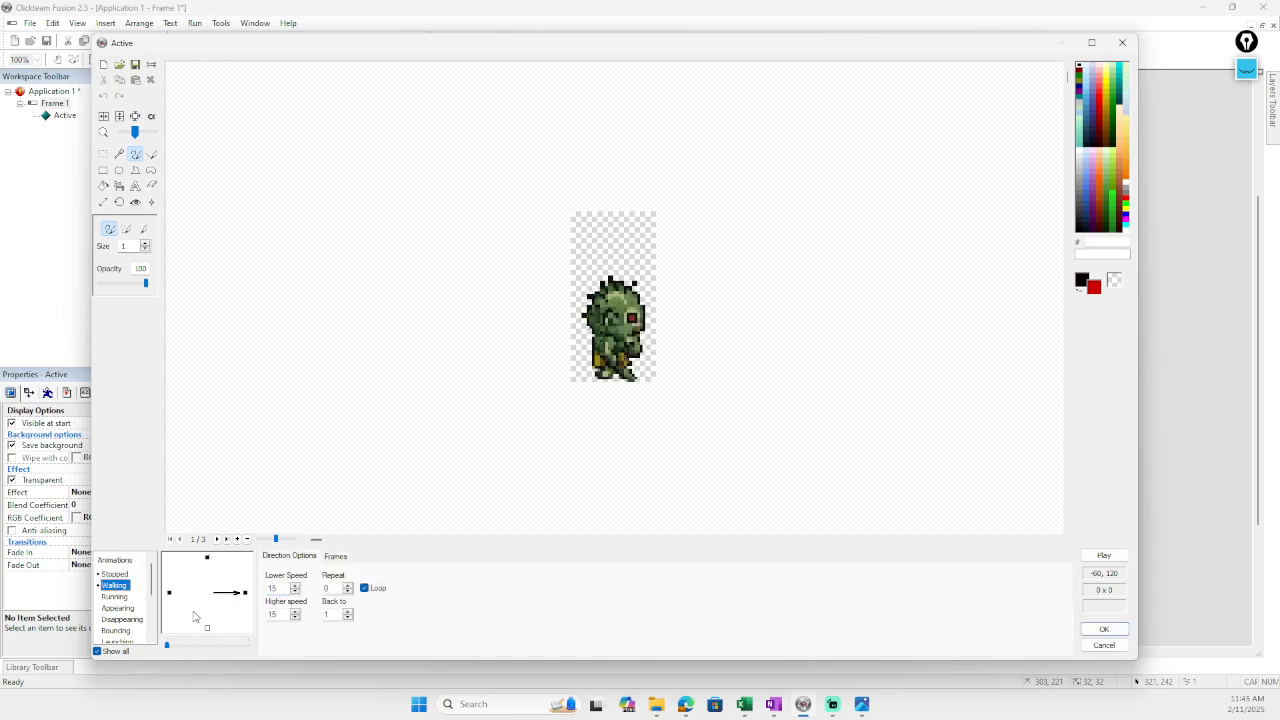
{"action": "left_click", "coordinate": [208, 628]}
{"action": "left_click", "coordinate": [336, 557]}
{"action": "right_click", "coordinate": [352, 595]}
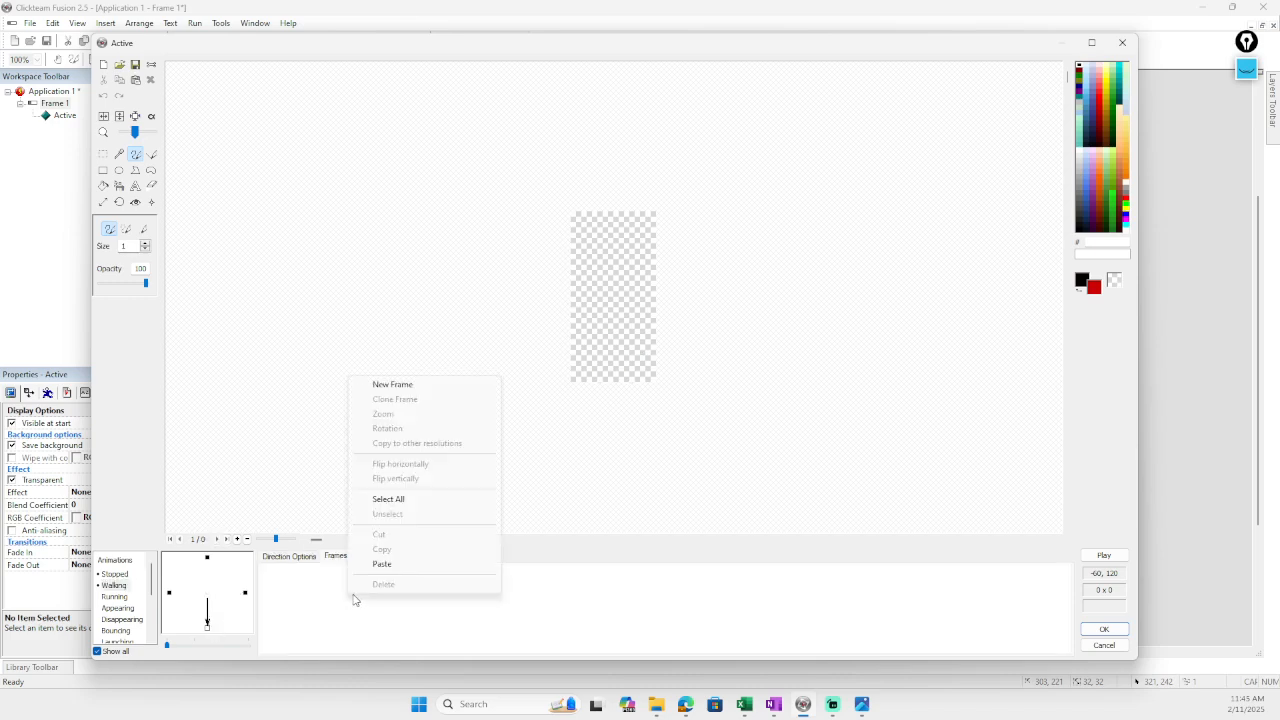
{"action": "left_click", "coordinate": [388, 566]}
- Loop the Walking animation's down direction, set its lower and higher speeds to 15, and preview it
{"action": "left_click", "coordinate": [290, 557]}
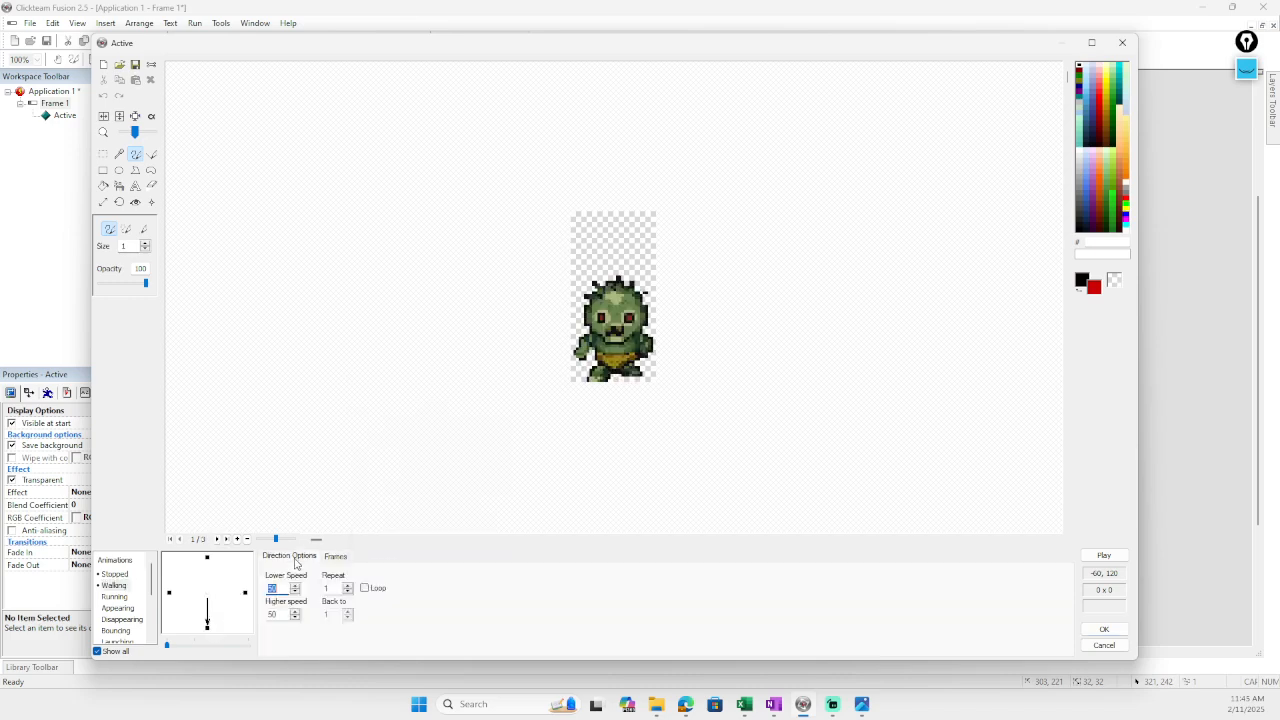
{"action": "left_click", "coordinate": [364, 589]}
{"action": "type", "text": "15"}
{"action": "left_click", "coordinate": [1083, 558]}
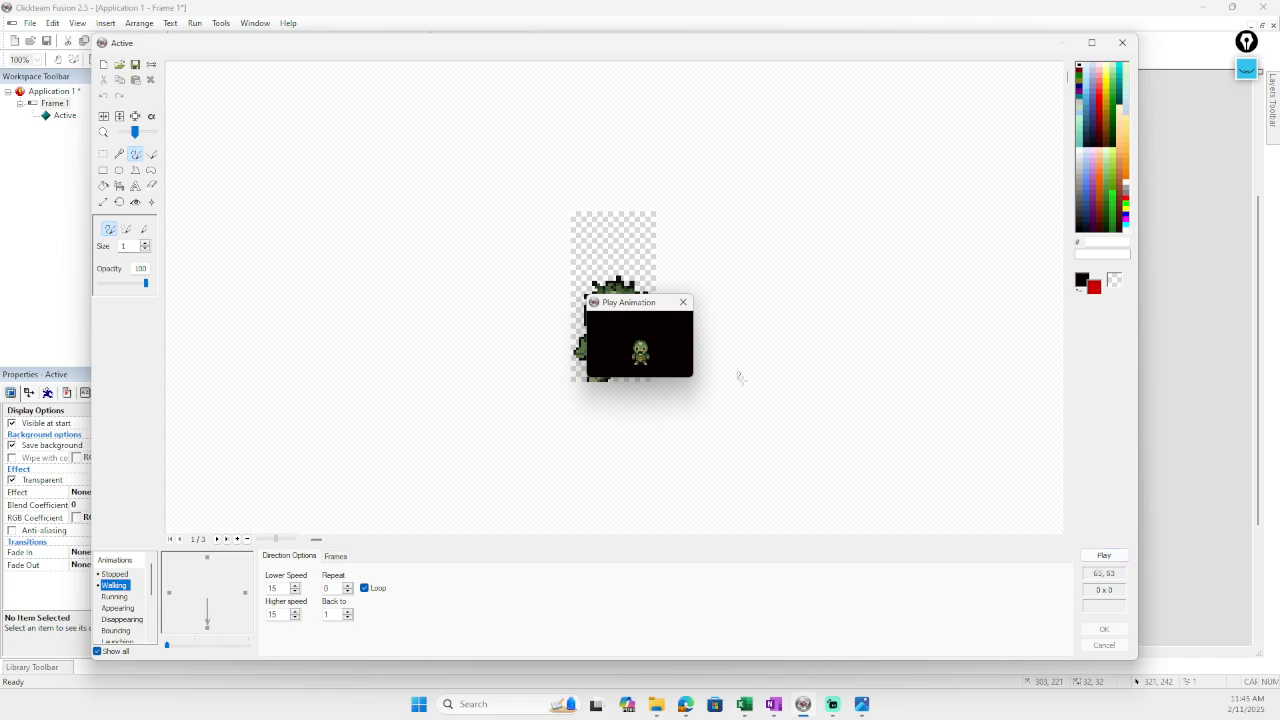
{"action": "left_click", "coordinate": [683, 302]}
- Set the down direction's lower and higher speeds to 30, preview the animation, and accept the animation edits
{"action": "double_click", "coordinate": [272, 588]}
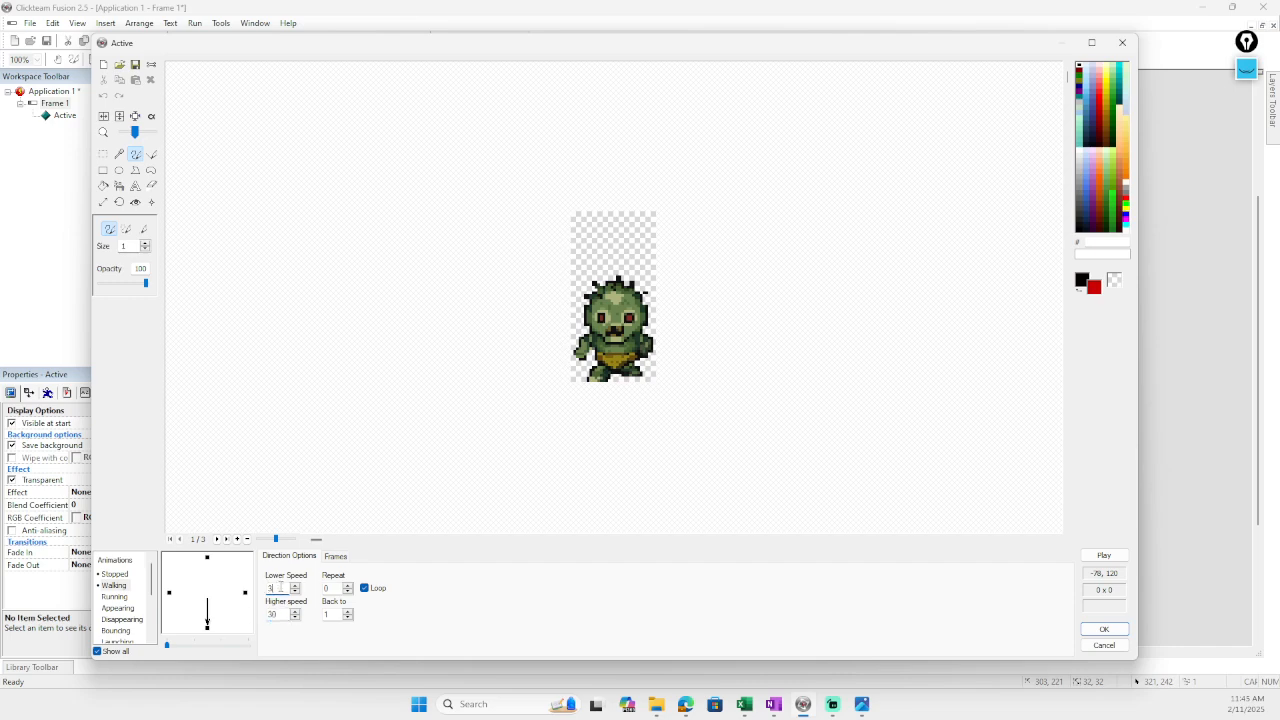
{"action": "left_click", "coordinate": [1104, 555]}
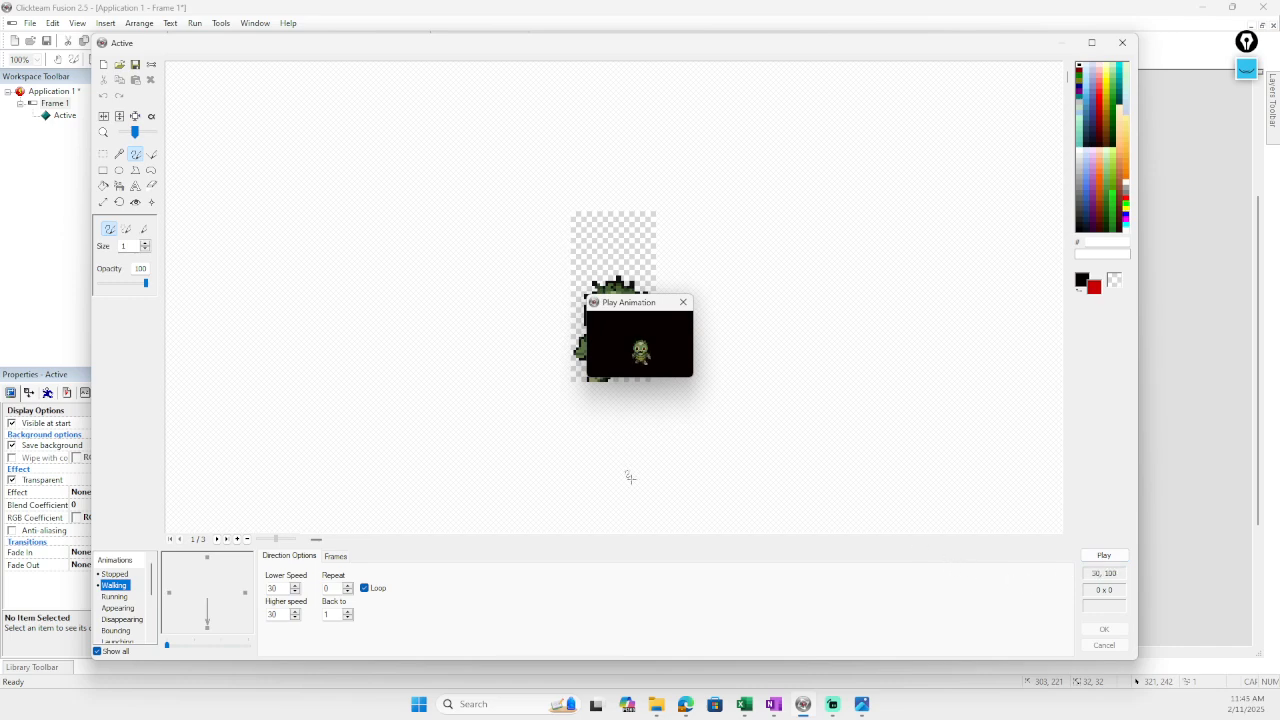
{"action": "left_click", "coordinate": [277, 616]}
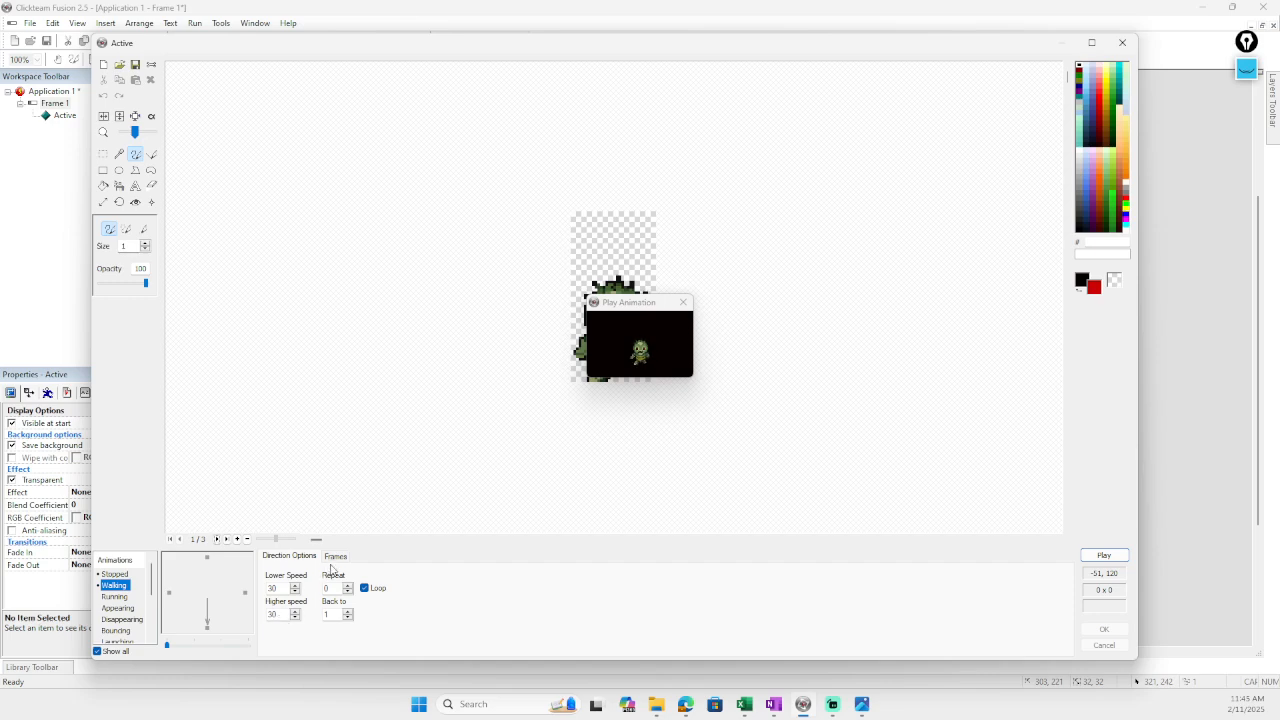
{"action": "left_click", "coordinate": [683, 302]}
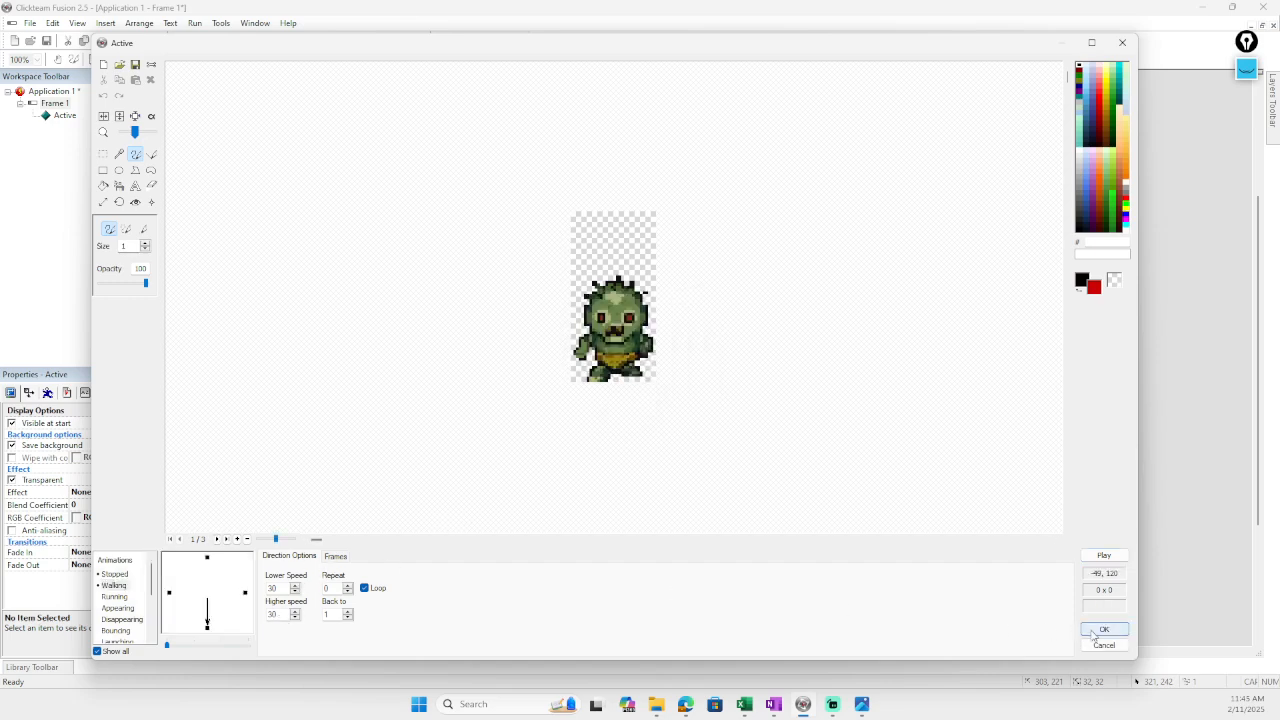
{"action": "left_click", "coordinate": [1103, 630]}
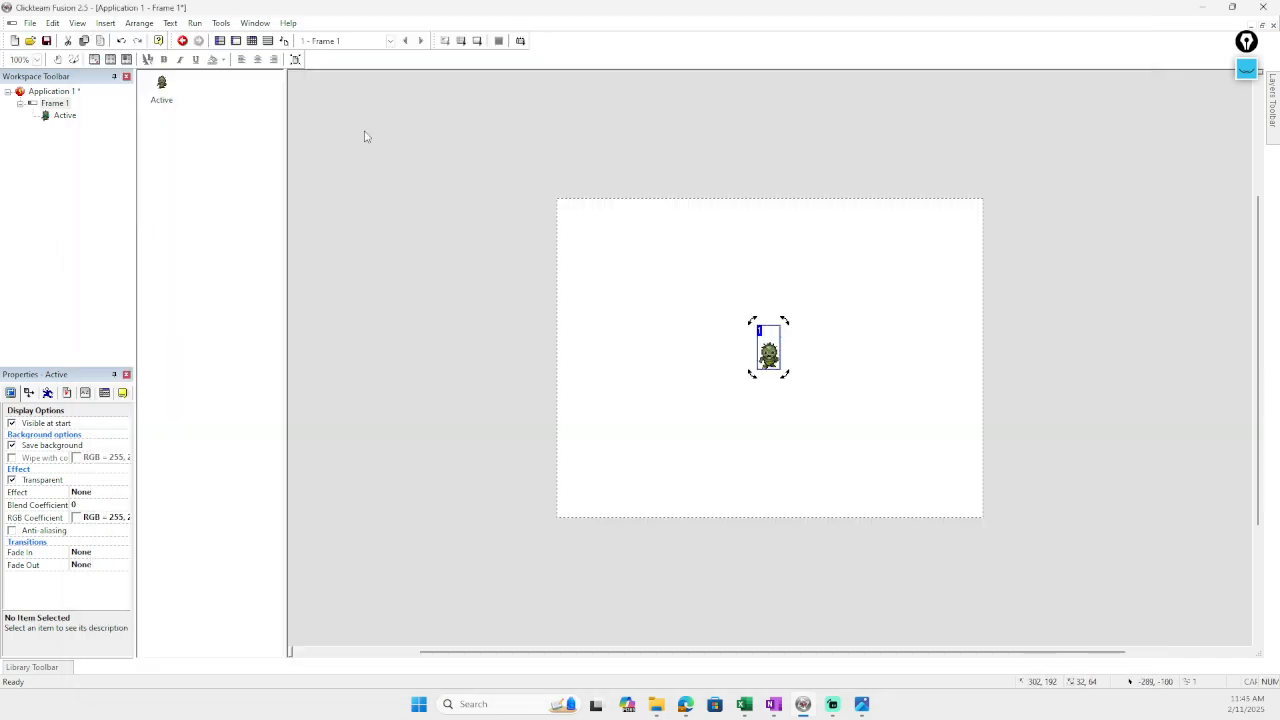
- Set the Active object's movement type to Eight Directions
{"action": "left_click", "coordinate": [161, 90]}
{"action": "left_click", "coordinate": [47, 392]}
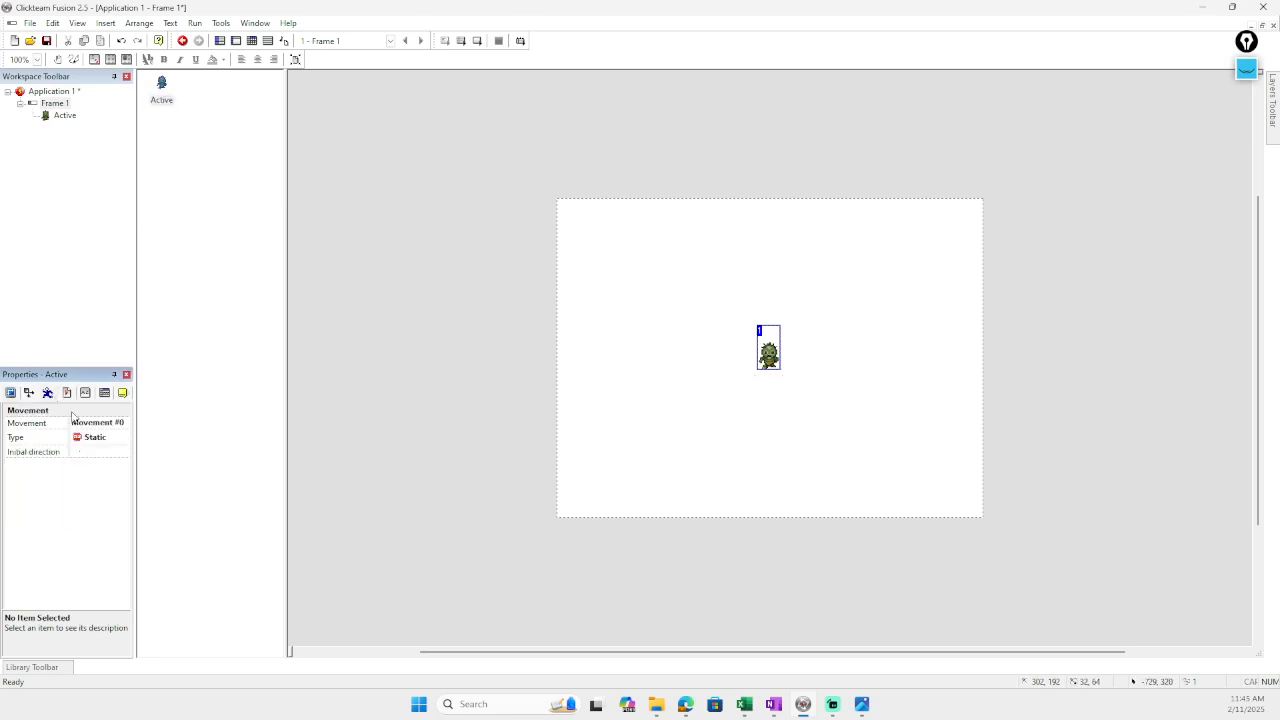
{"action": "left_click", "coordinate": [92, 437]}
{"action": "left_click", "coordinate": [100, 438]}
{"action": "left_click", "coordinate": [153, 512]}
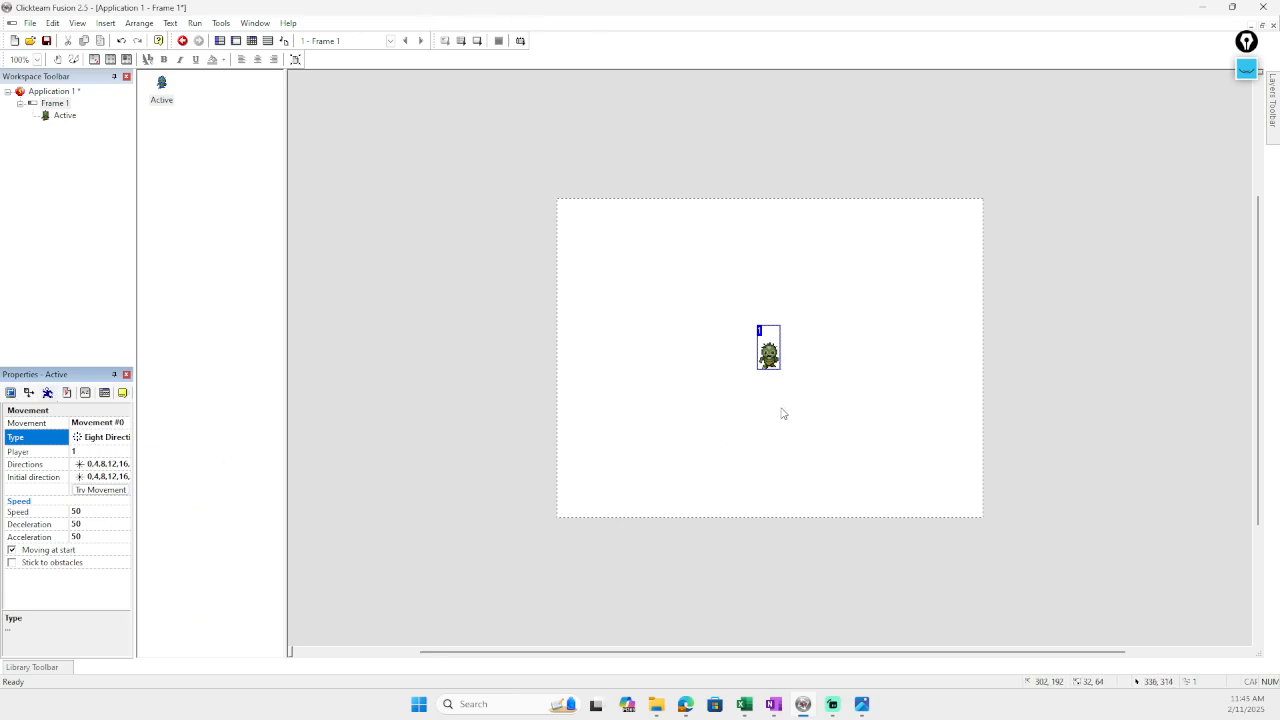
- Test-run the frame, walking the zombie up, down, left, right and diagonally to check its animations, and close the test window
{"action": "left_click", "coordinate": [476, 40]}
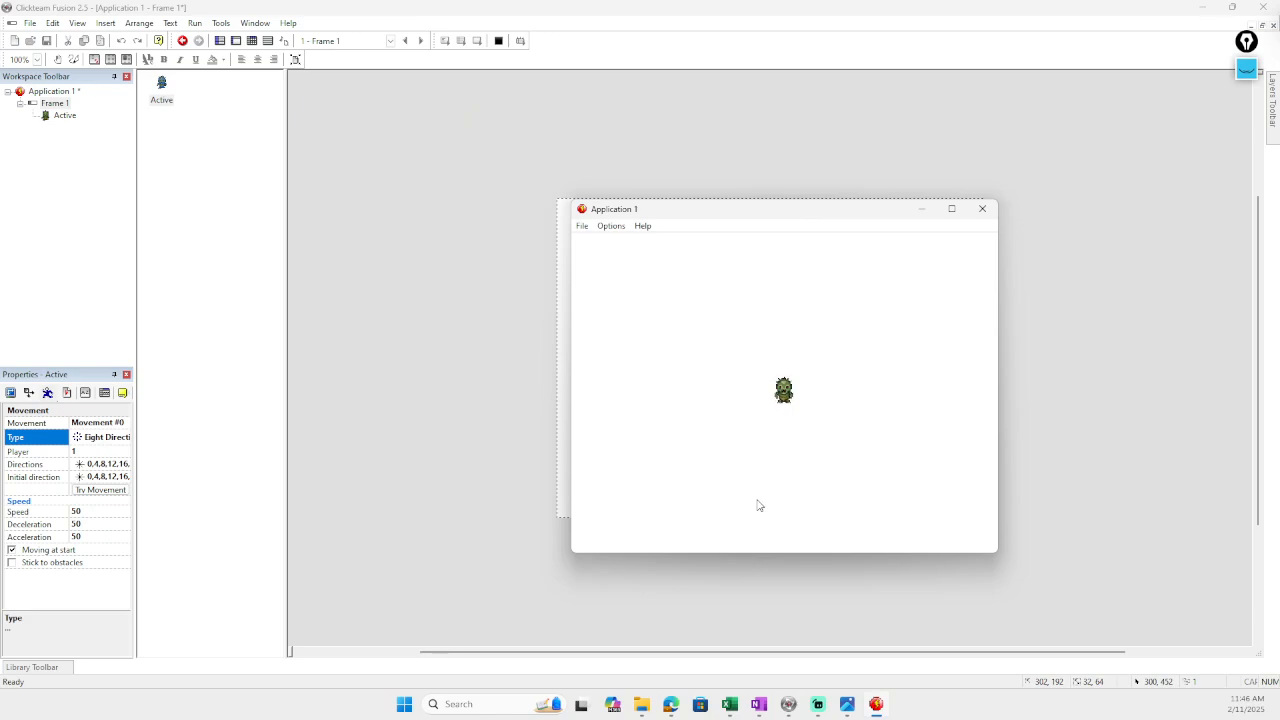
{"action": "key", "text": "Left"}
{"action": "key", "text": "Right"}
{"action": "key", "text": "Up"}
{"action": "key", "text": "Down"}
{"action": "key", "text": "Left"}
{"action": "key", "text": "Up"}
{"action": "key", "text": "Right"}
{"action": "key", "text": "Down"}
{"action": "key", "text": "Left"}
{"action": "key", "text": "Up"}
{"action": "key", "text": "Right"}
{"action": "key", "text": "Left"}
{"action": "key", "text": "Down"}
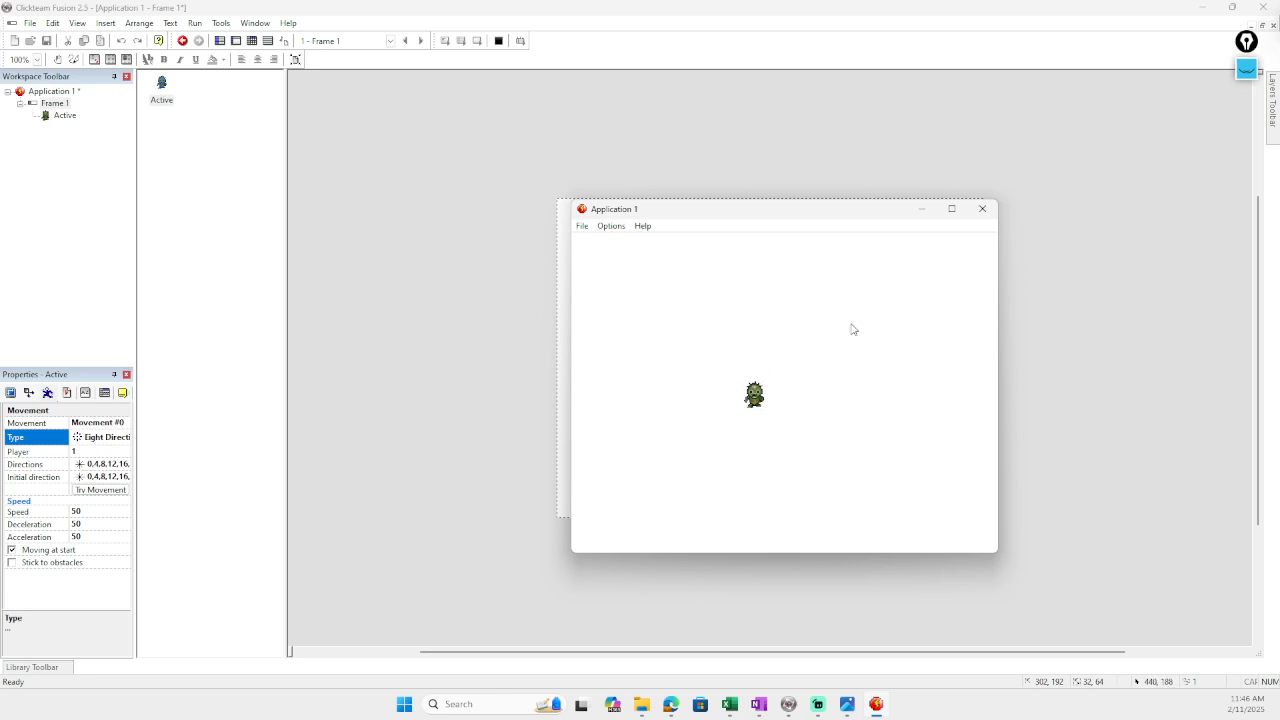
{"action": "key", "text": "Up"}
{"action": "key", "text": "Right"}
{"action": "key", "text": "Down"}
{"action": "key", "text": "Down"}
{"action": "key", "text": "Left"}
{"action": "key", "text": "Up"}
{"action": "key", "text": "Right"}
{"action": "key", "text": "Left"}
{"action": "key", "text": "Down"}
{"action": "key", "text": "Up+Right"}
{"action": "key", "text": "Down+Left"}
{"action": "key", "text": "Up+Right"}
{"action": "key", "text": "Down+Left"}
{"action": "key", "text": "Up"}
{"action": "key", "text": "Left"}
{"action": "key", "text": "Right"}
{"action": "key", "text": "Up"}
{"action": "key", "text": "Left"}
{"action": "key", "text": "Up+Left"}
{"action": "key", "text": "Right"}
{"action": "key", "text": "Down"}
{"action": "key", "text": "Down+Left"}
{"action": "key", "text": "Down+Right"}
{"action": "key", "text": "Right"}
{"action": "key", "text": "Up+Left"}
{"action": "key", "text": "Up+Right"}
{"action": "key", "text": "Down+Right"}
{"action": "key", "text": "Down"}
{"action": "key", "text": "Down+Left"}
{"action": "key", "text": "Up+Left"}
{"action": "key", "text": "Up"}
{"action": "key", "text": "Up+Right"}
{"action": "key", "text": "Up"}
{"action": "key", "text": "Down+Right"}
{"action": "key", "text": "Down"}
{"action": "key", "text": "Down+Left"}
{"action": "key", "text": "Up+Left"}
{"action": "key", "text": "Up+Right"}
{"action": "key", "text": "Down+Right"}
{"action": "key", "text": "Down+Left"}
{"action": "key", "text": "Left"}
{"action": "key", "text": "Up+Left"}
{"action": "key", "text": "Up"}
{"action": "key", "text": "Up+Right"}
{"action": "key", "text": "Down+Right"}
{"action": "key", "text": "Down"}
{"action": "key", "text": "Down+Left"}
{"action": "key", "text": "Up+Left"}
{"action": "key", "text": "Left"}
{"action": "key", "text": "Down"}
{"action": "key", "text": "Up+Right"}
{"action": "key", "text": "Left"}
{"action": "key", "text": "Down+Left"}
{"action": "key", "text": "Down+Left"}
{"action": "key", "text": "Up"}
{"action": "key", "text": "Right"}
{"action": "key", "text": "Up"}
{"action": "key", "text": "Left"}
{"action": "key", "text": "Down"}
{"action": "key", "text": "Up"}
{"action": "key", "text": "Up"}
{"action": "key", "text": "Right"}
{"action": "key", "text": "Up"}
{"action": "key", "text": "Left"}
{"action": "key", "text": "Down"}
{"action": "key", "text": "Right"}
{"action": "key", "text": "Up"}
{"action": "key", "text": "Left"}
{"action": "key", "text": "Down"}
{"action": "key", "text": "Right"}
{"action": "key", "text": "Up"}
{"action": "key", "text": "Left"}
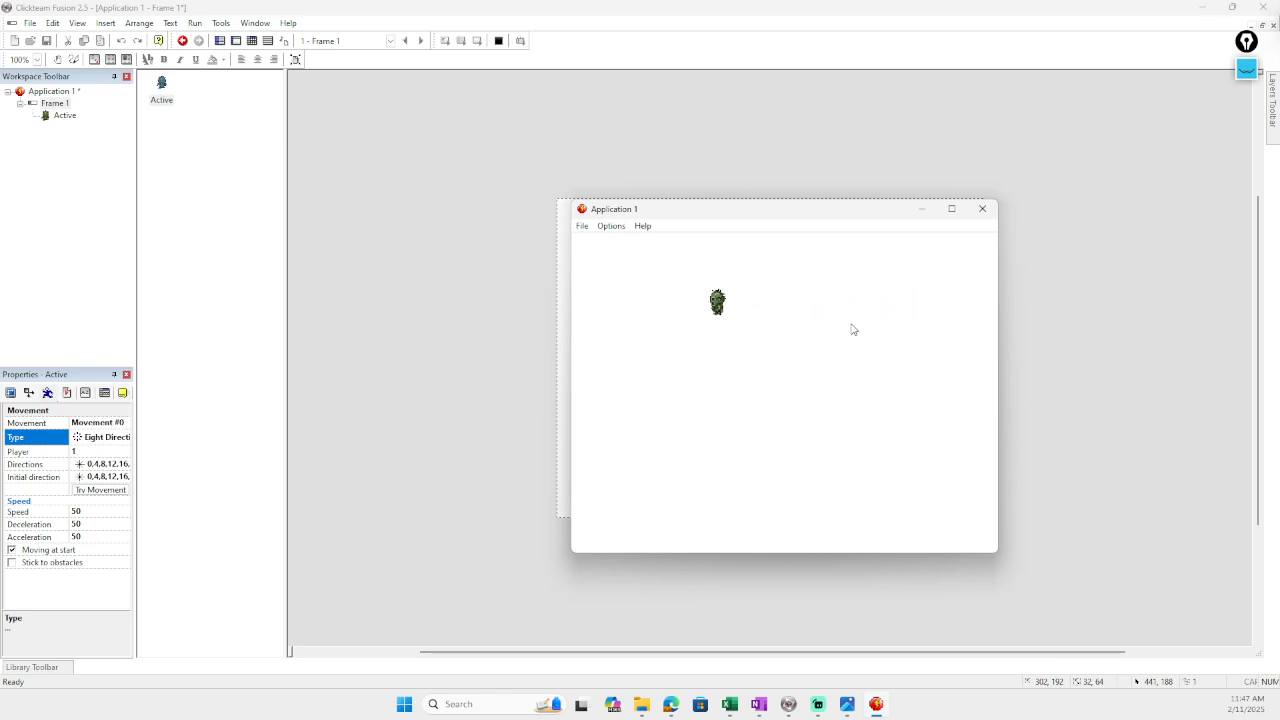
{"action": "key", "text": "Down"}
{"action": "key", "text": "Right"}
{"action": "key", "text": "Up"}
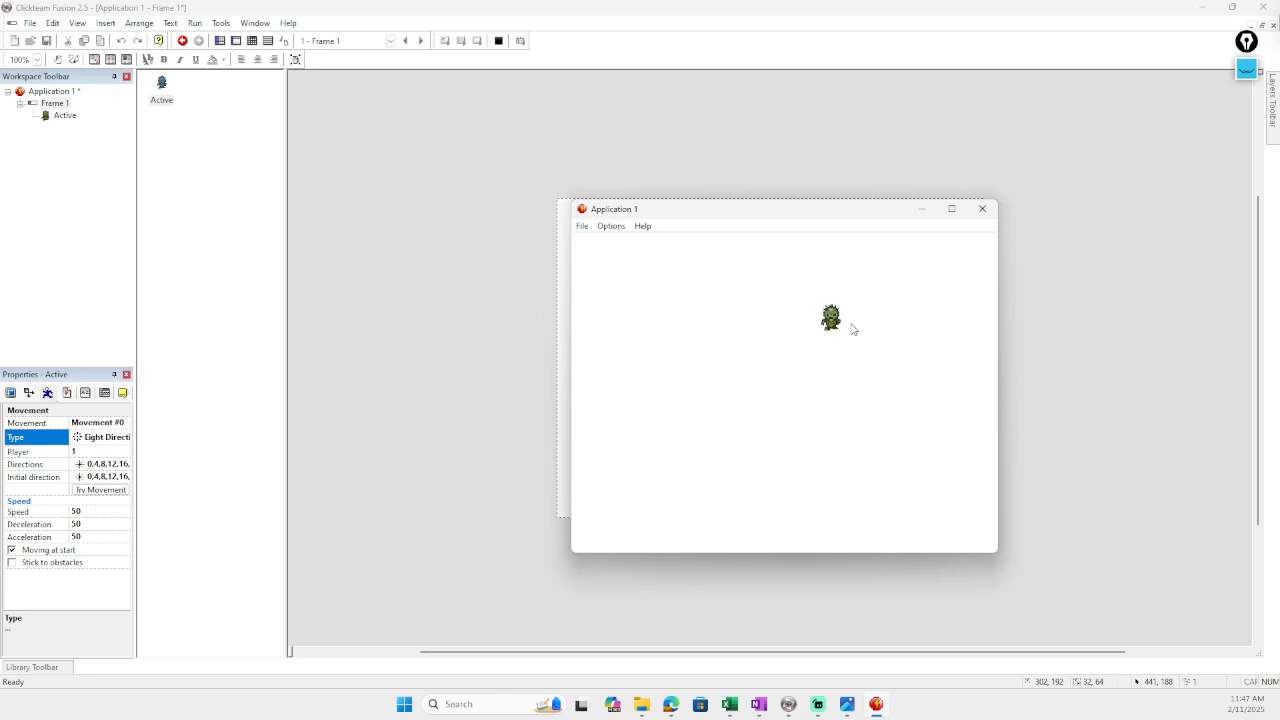
{"action": "key", "text": "Left"}
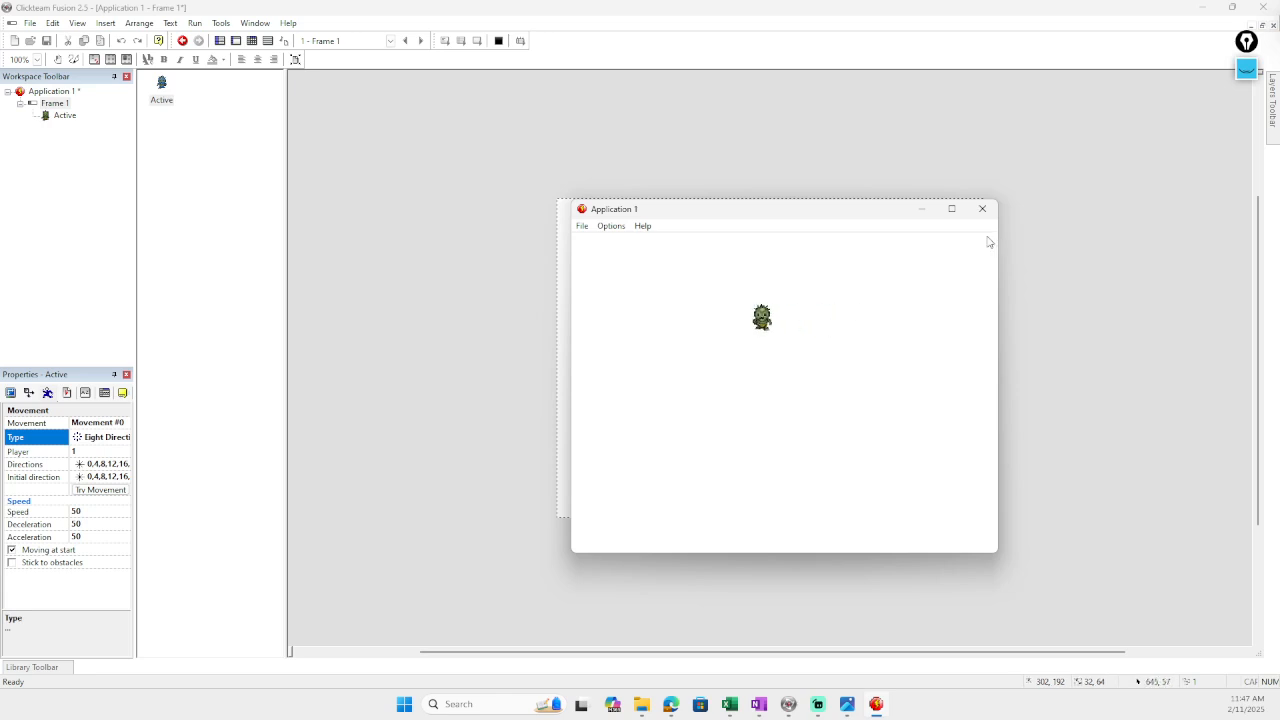
{"action": "left_click", "coordinate": [982, 209]}
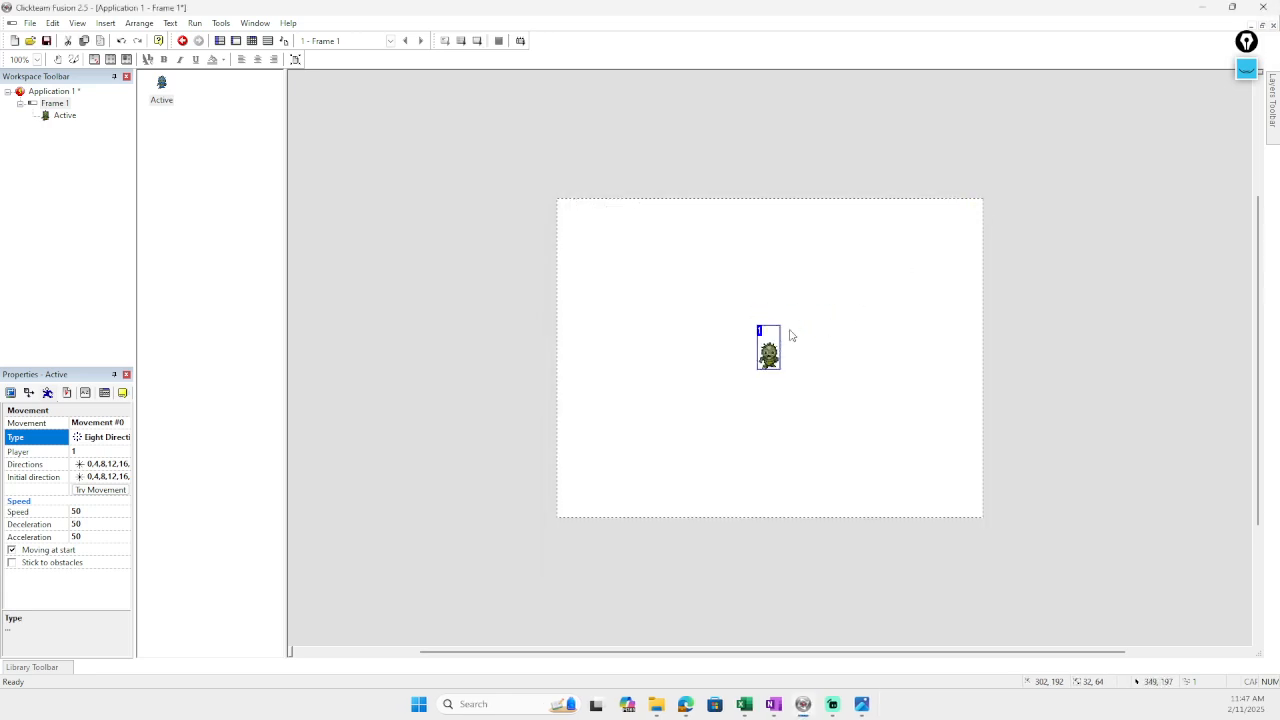
- Open the Active object's animations and examine each of the three frames in the Stopped animation's right direction
{"action": "double_click", "coordinate": [159, 89]}
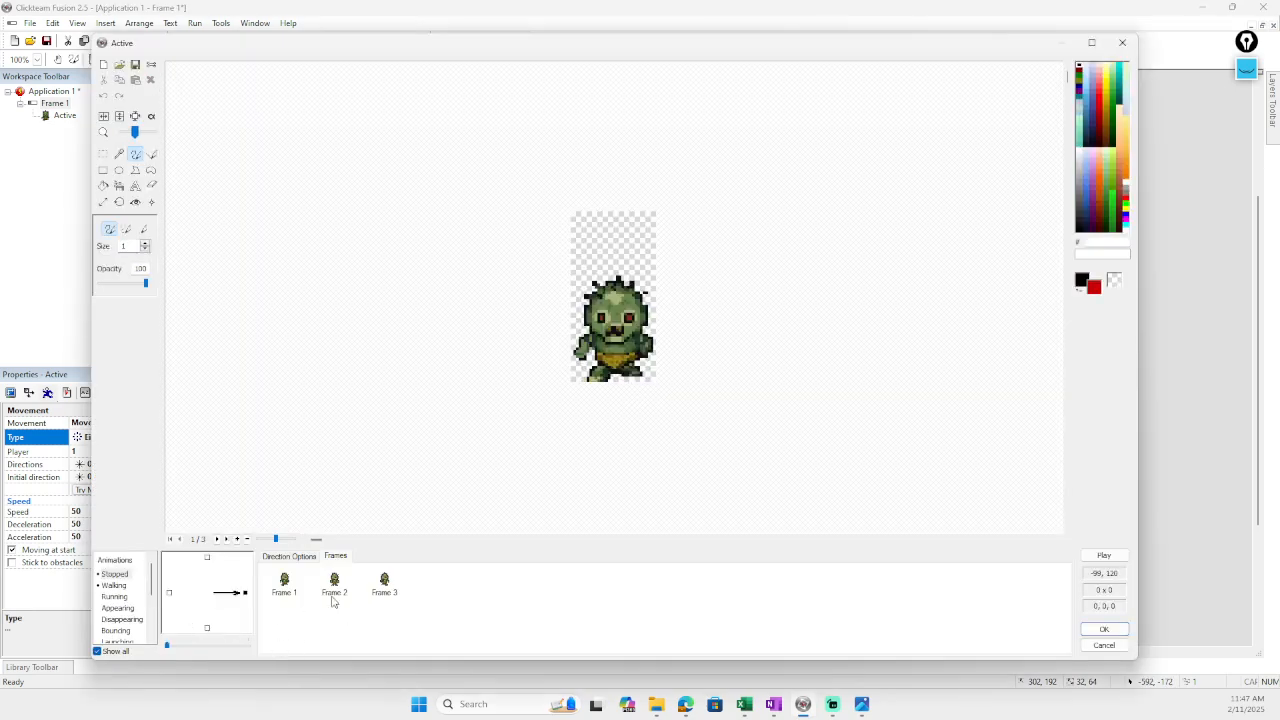
{"action": "left_click", "coordinate": [286, 584]}
{"action": "left_click", "coordinate": [326, 587]}
{"action": "left_click", "coordinate": [376, 588]}
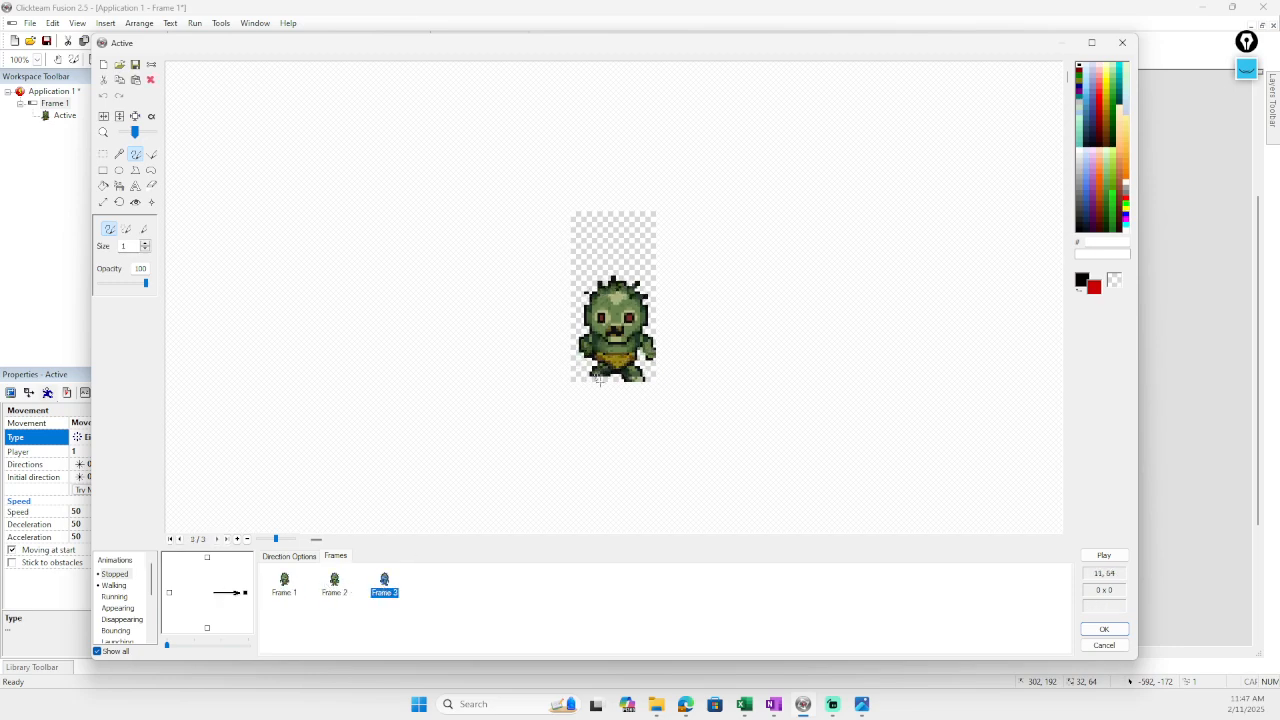
{"action": "left_click", "coordinate": [298, 588]}
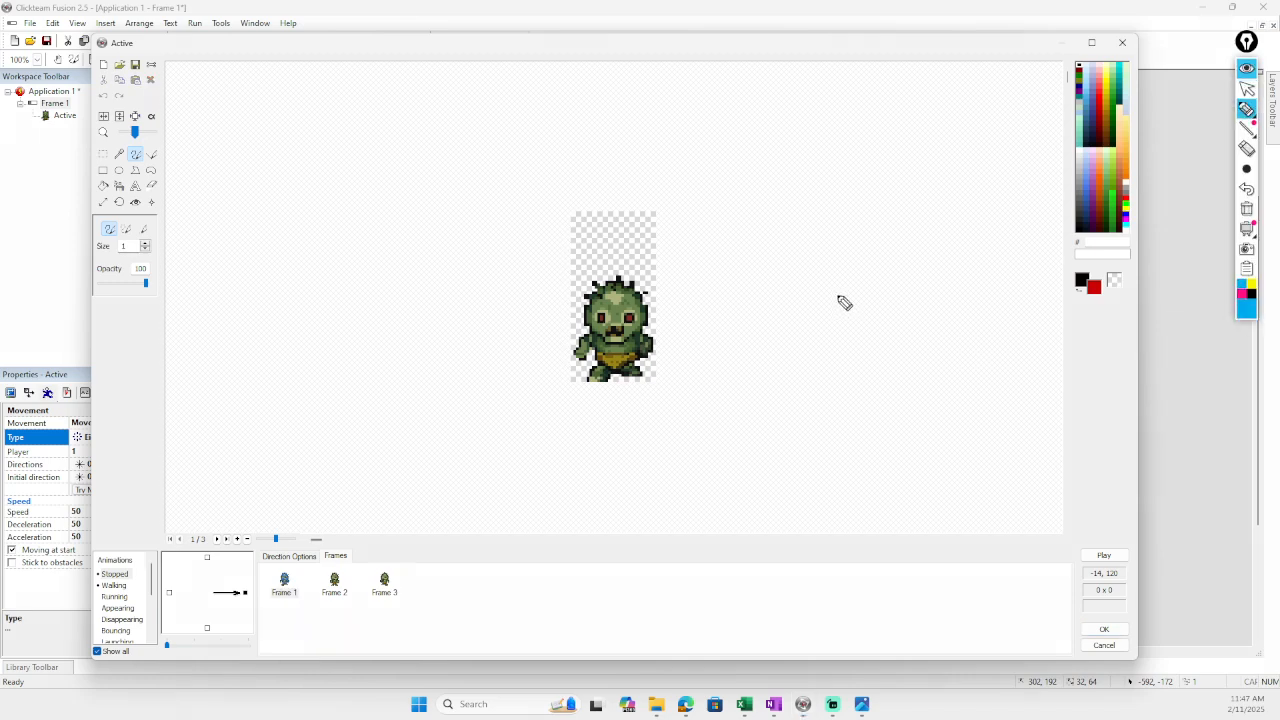
{"action": "mouse_move", "coordinate": [339, 131]}
{"action": "left_mouse_down"}
{"action": "mouse_move", "coordinate": [340, 183]}
{"action": "mouse_move", "coordinate": [408, 194]}
{"action": "left_mouse_up"}
{"action": "left_click_drag", "start_coordinate": [294, 232], "coordinate": [290, 272]}
{"action": "left_click_drag", "start_coordinate": [258, 240], "coordinate": [338, 228]}
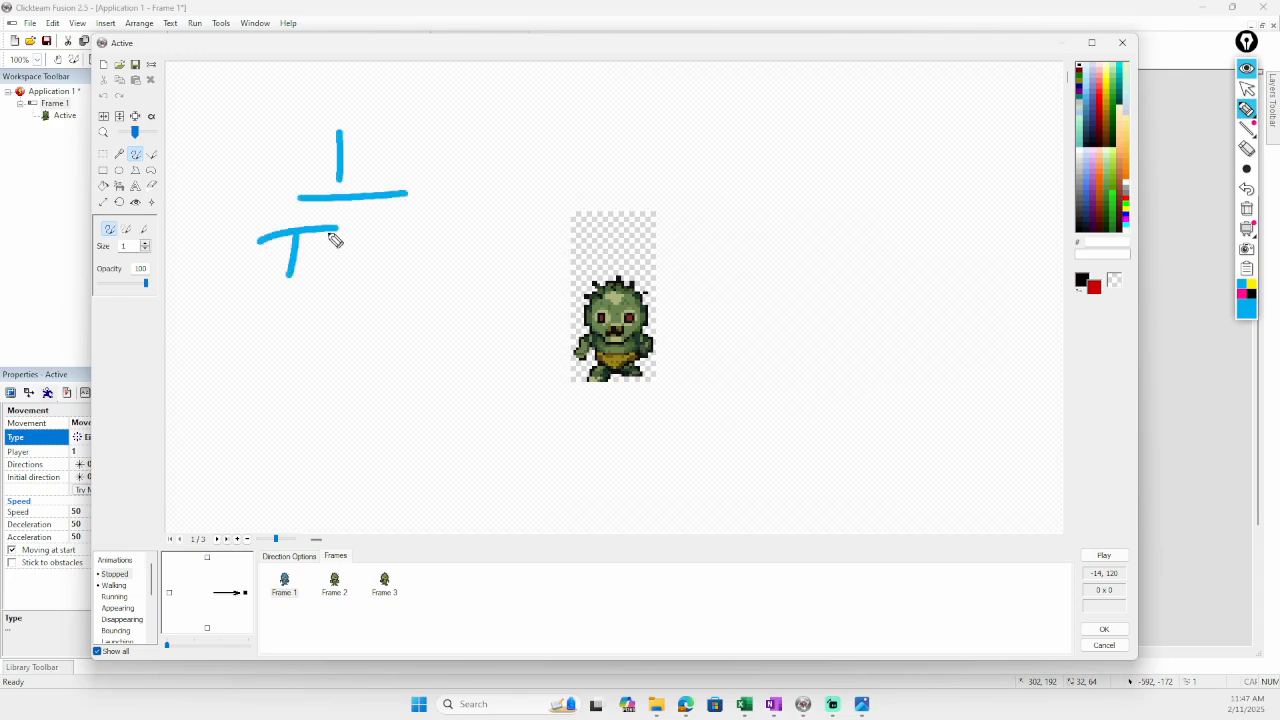
{"action": "left_click_drag", "start_coordinate": [258, 271], "coordinate": [306, 270]}
{"action": "mouse_move", "coordinate": [337, 247]}
{"action": "left_mouse_down"}
{"action": "mouse_move", "coordinate": [330, 270]}
{"action": "mouse_move", "coordinate": [367, 274]}
{"action": "left_mouse_up"}
{"action": "mouse_move", "coordinate": [374, 226]}
{"action": "left_mouse_down"}
{"action": "mouse_move", "coordinate": [397, 271]}
{"action": "mouse_move", "coordinate": [420, 262]}
{"action": "left_mouse_up"}
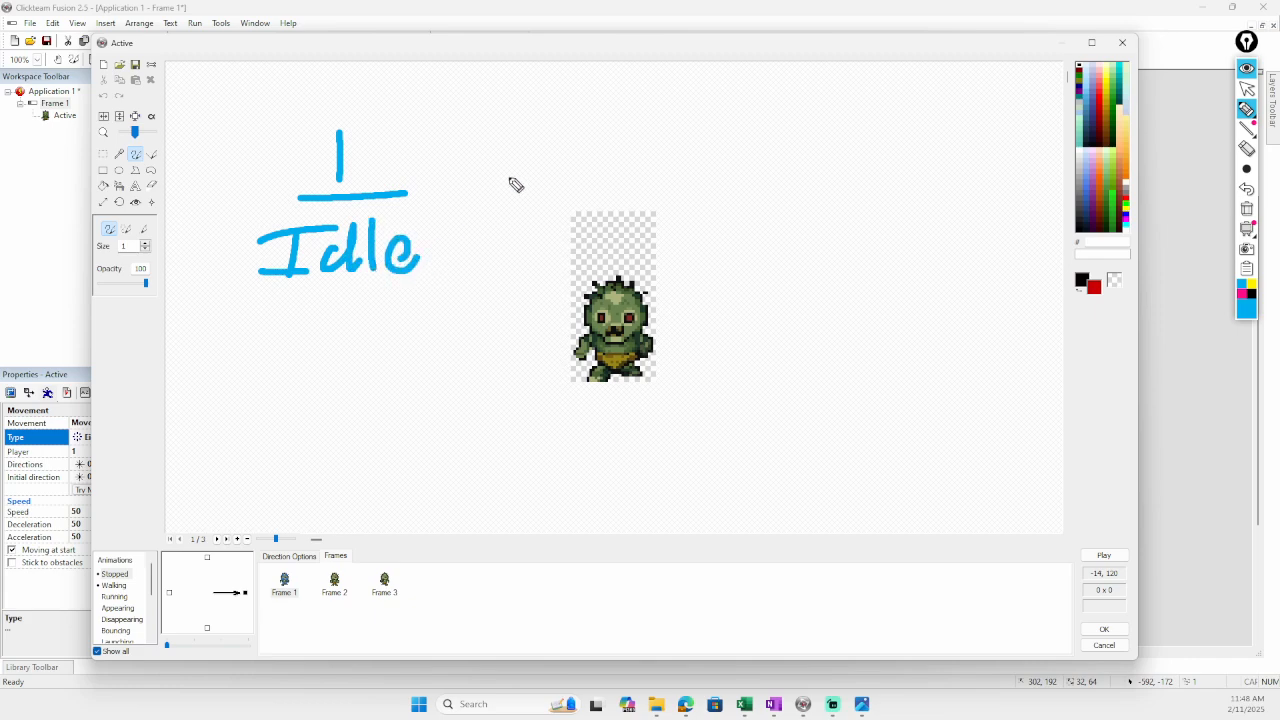
{"action": "left_click", "coordinate": [500, 191]}
{"action": "left_click", "coordinate": [531, 190]}
{"action": "left_click", "coordinate": [555, 189]}
{"action": "left_click", "coordinate": [567, 188]}
{"action": "mouse_move", "coordinate": [692, 98]}
{"action": "left_mouse_down"}
{"action": "mouse_move", "coordinate": [712, 141]}
{"action": "mouse_move", "coordinate": [760, 145]}
{"action": "left_mouse_up"}
{"action": "mouse_move", "coordinate": [787, 104]}
{"action": "left_mouse_down"}
{"action": "mouse_move", "coordinate": [781, 142]}
{"action": "mouse_move", "coordinate": [806, 122]}
{"action": "left_mouse_up"}
{"action": "left_click_drag", "start_coordinate": [667, 161], "coordinate": [852, 161]}
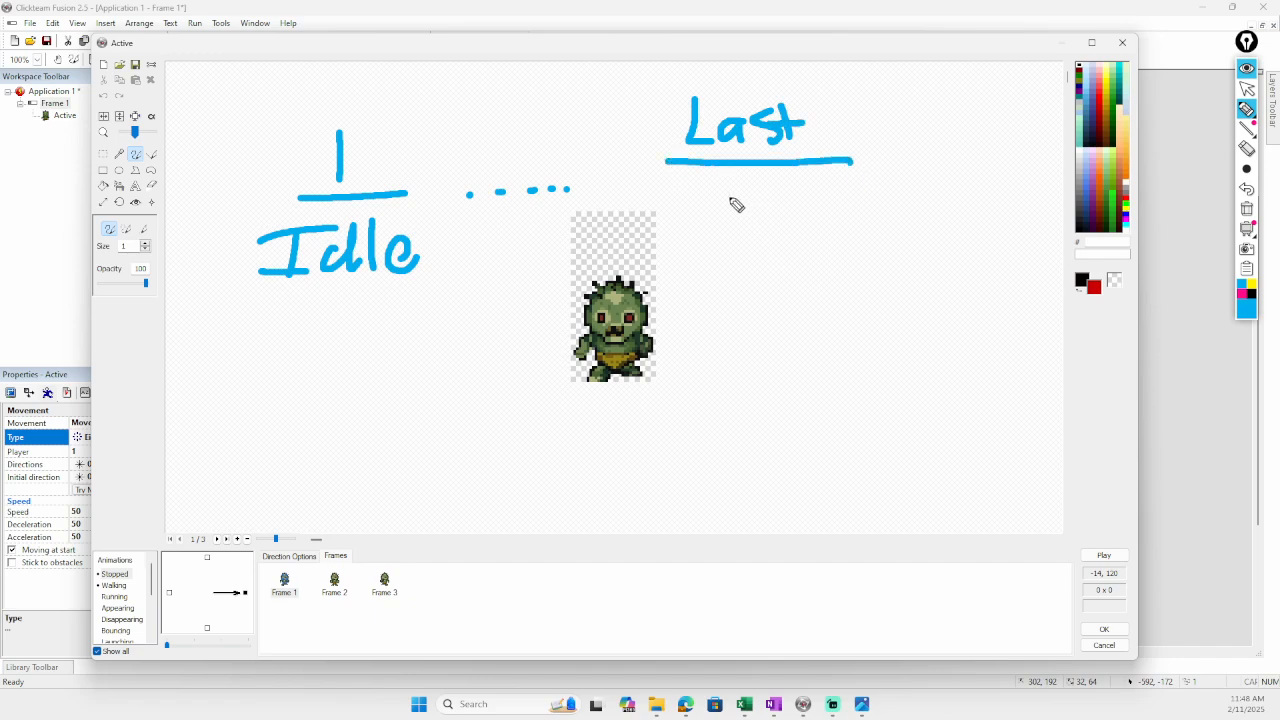
{"action": "mouse_move", "coordinate": [718, 193]}
{"action": "left_mouse_down"}
{"action": "mouse_move", "coordinate": [808, 229]}
{"action": "mouse_move", "coordinate": [857, 377]}
{"action": "mouse_move", "coordinate": [832, 355]}
{"action": "mouse_move", "coordinate": [851, 379]}
{"action": "left_mouse_up"}
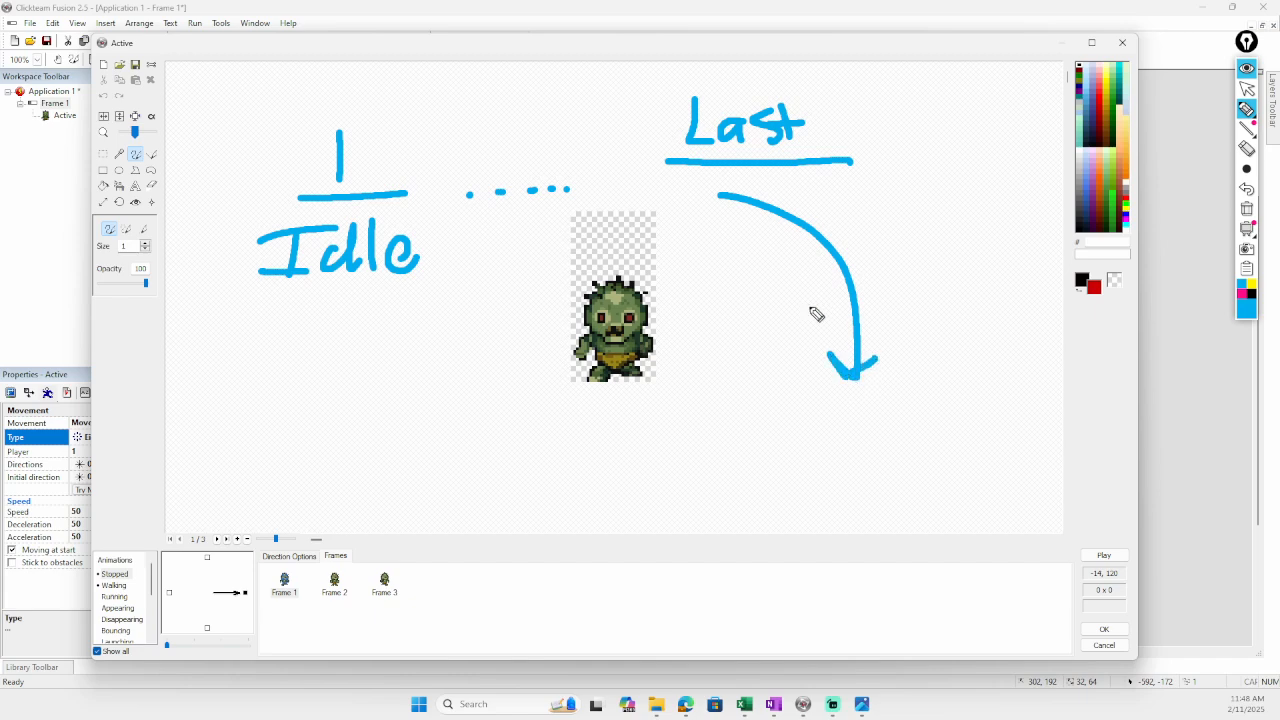
{"action": "mouse_move", "coordinate": [692, 383]}
{"action": "left_mouse_down"}
{"action": "mouse_move", "coordinate": [837, 384]}
{"action": "mouse_move", "coordinate": [871, 400]}
{"action": "mouse_move", "coordinate": [851, 417]}
{"action": "mouse_move", "coordinate": [686, 424]}
{"action": "mouse_move", "coordinate": [657, 449]}
{"action": "mouse_move", "coordinate": [650, 418]}
{"action": "mouse_move", "coordinate": [683, 366]}
{"action": "mouse_move", "coordinate": [656, 352]}
{"action": "mouse_move", "coordinate": [655, 392]}
{"action": "mouse_move", "coordinate": [630, 367]}
{"action": "mouse_move", "coordinate": [588, 393]}
{"action": "mouse_move", "coordinate": [640, 400]}
{"action": "mouse_move", "coordinate": [596, 401]}
{"action": "mouse_move", "coordinate": [626, 410]}
{"action": "mouse_move", "coordinate": [605, 430]}
{"action": "mouse_move", "coordinate": [620, 443]}
{"action": "mouse_move", "coordinate": [652, 418]}
{"action": "mouse_move", "coordinate": [838, 402]}
{"action": "left_mouse_up"}
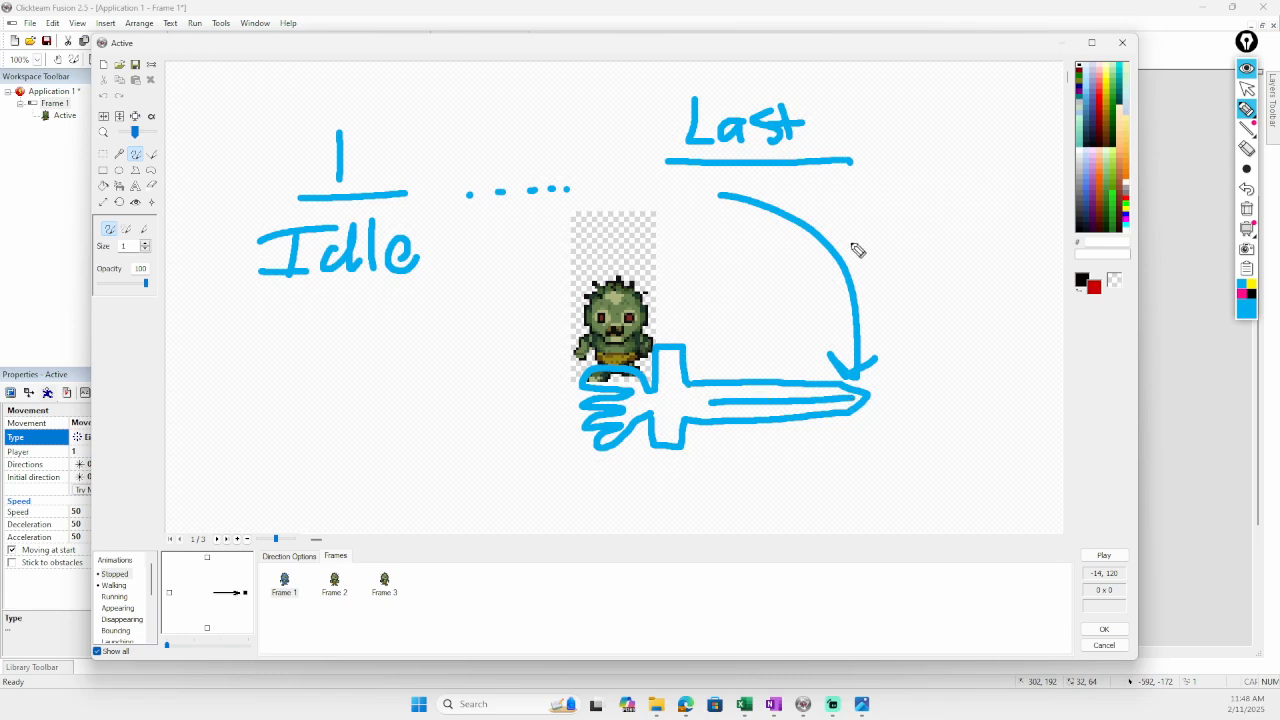
{"action": "left_click_drag", "start_coordinate": [770, 215], "coordinate": [718, 234]}
{"action": "mouse_move", "coordinate": [796, 229]}
{"action": "left_mouse_down"}
{"action": "mouse_move", "coordinate": [729, 257]}
{"action": "mouse_move", "coordinate": [740, 265]}
{"action": "left_mouse_up"}
{"action": "left_click_drag", "start_coordinate": [808, 288], "coordinate": [738, 293]}
{"action": "left_click_drag", "start_coordinate": [808, 303], "coordinate": [758, 305]}
{"action": "left_click_drag", "start_coordinate": [825, 328], "coordinate": [766, 328]}
{"action": "left_click_drag", "start_coordinate": [832, 343], "coordinate": [781, 354]}
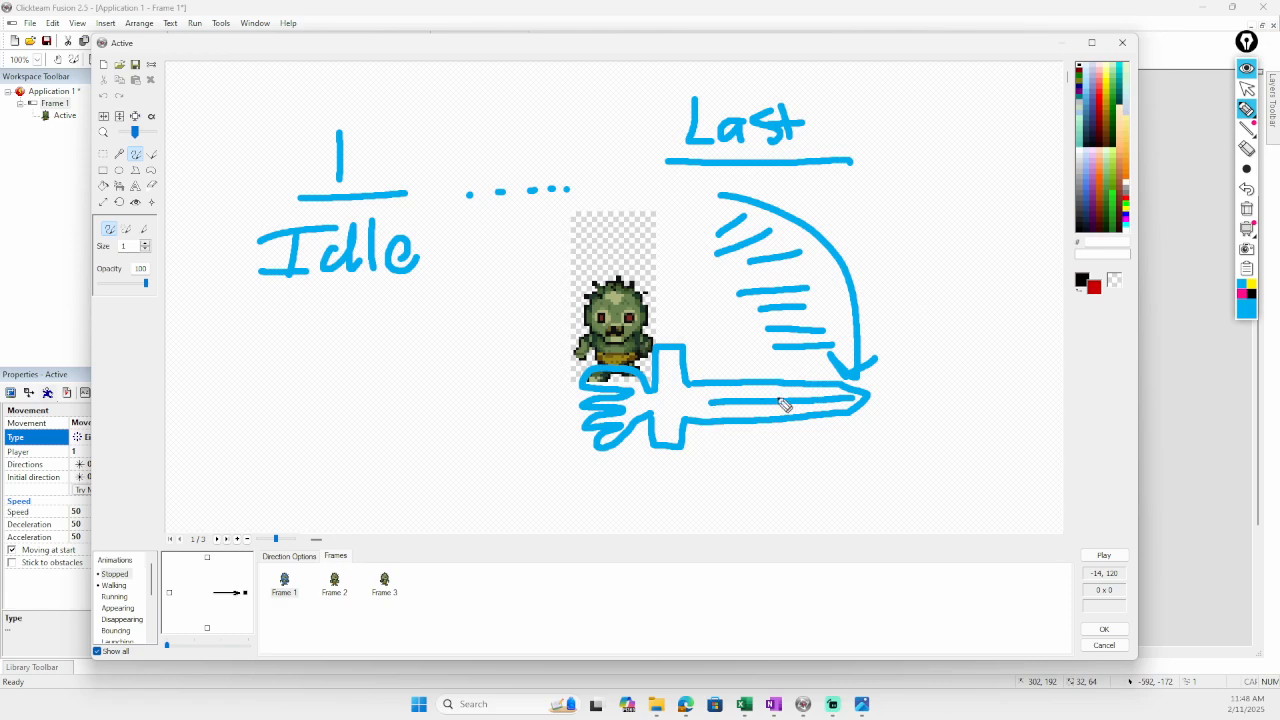
{"action": "left_click", "coordinate": [1246, 208]}
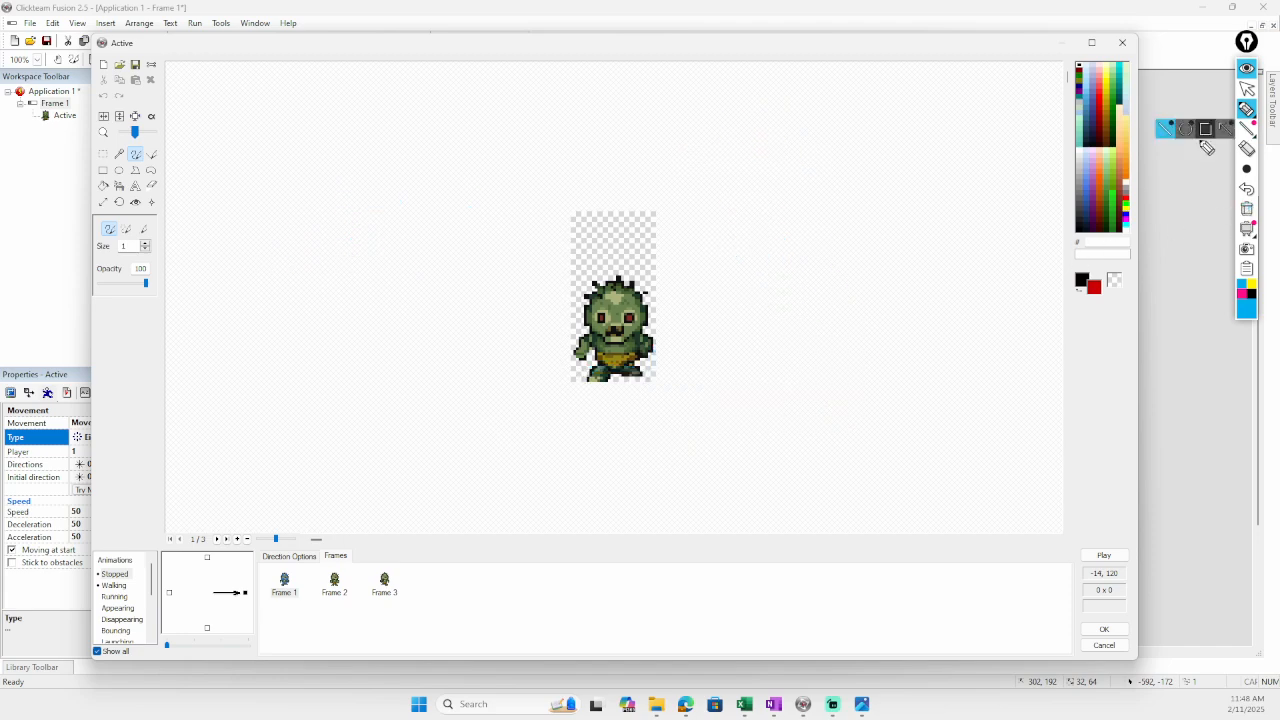
{"action": "left_click_drag", "start_coordinate": [649, 343], "coordinate": [700, 294]}
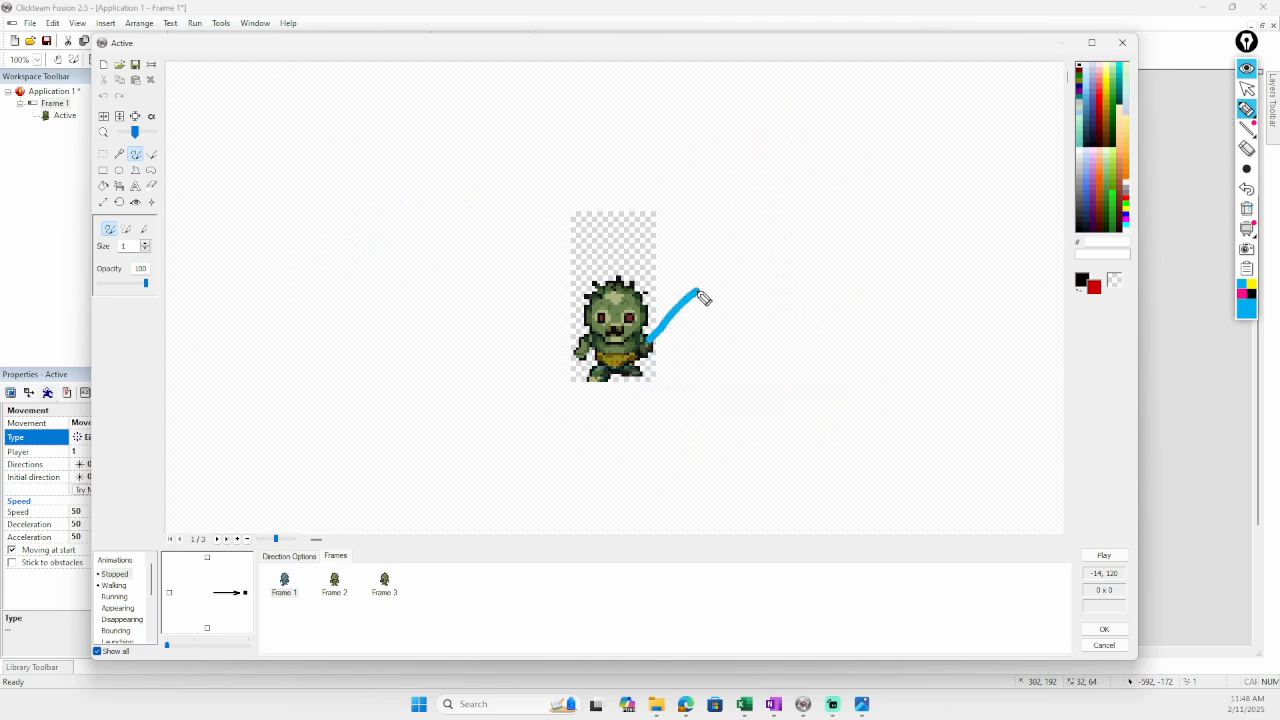
{"action": "mouse_move", "coordinate": [708, 294]}
{"action": "left_mouse_down"}
{"action": "mouse_move", "coordinate": [726, 289]}
{"action": "mouse_move", "coordinate": [655, 345]}
{"action": "left_mouse_up"}
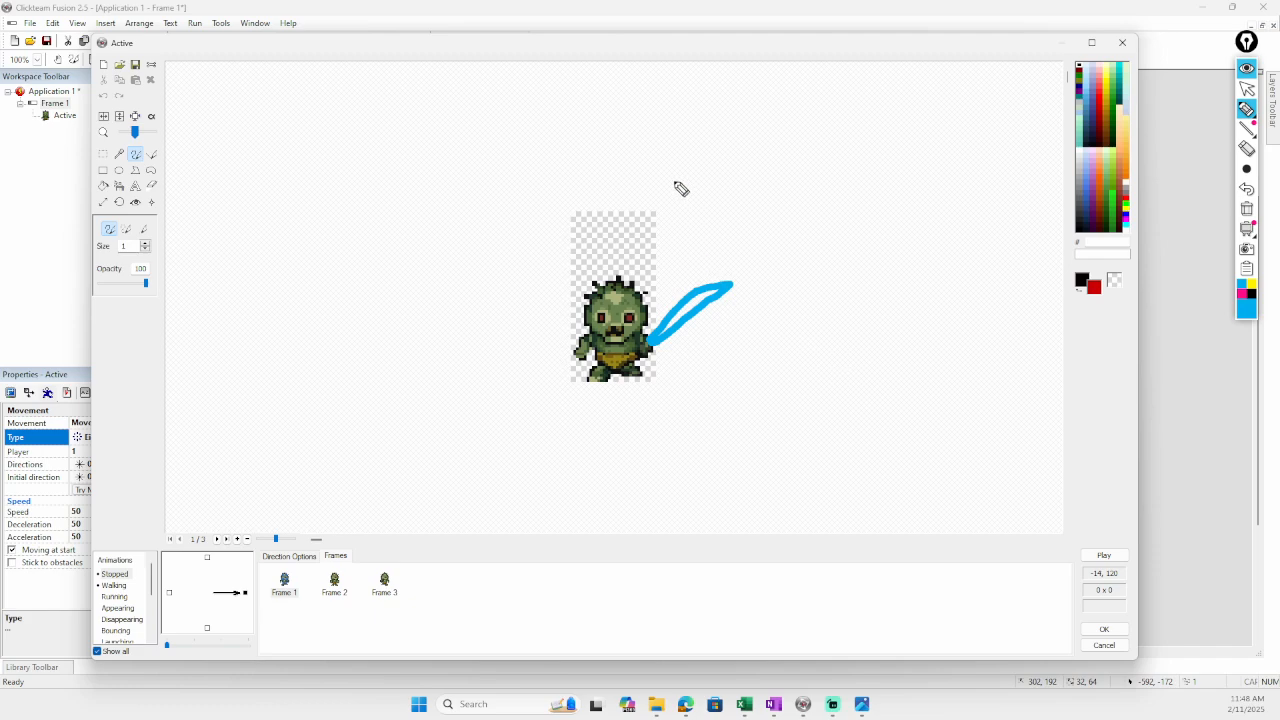
{"action": "mouse_move", "coordinate": [648, 167]}
{"action": "left_mouse_down"}
{"action": "mouse_move", "coordinate": [700, 154]}
{"action": "mouse_move", "coordinate": [710, 185]}
{"action": "left_mouse_up"}
{"action": "mouse_move", "coordinate": [632, 210]}
{"action": "left_mouse_down"}
{"action": "mouse_move", "coordinate": [744, 187]}
{"action": "mouse_move", "coordinate": [705, 150]}
{"action": "mouse_move", "coordinate": [700, 160]}
{"action": "left_mouse_up"}
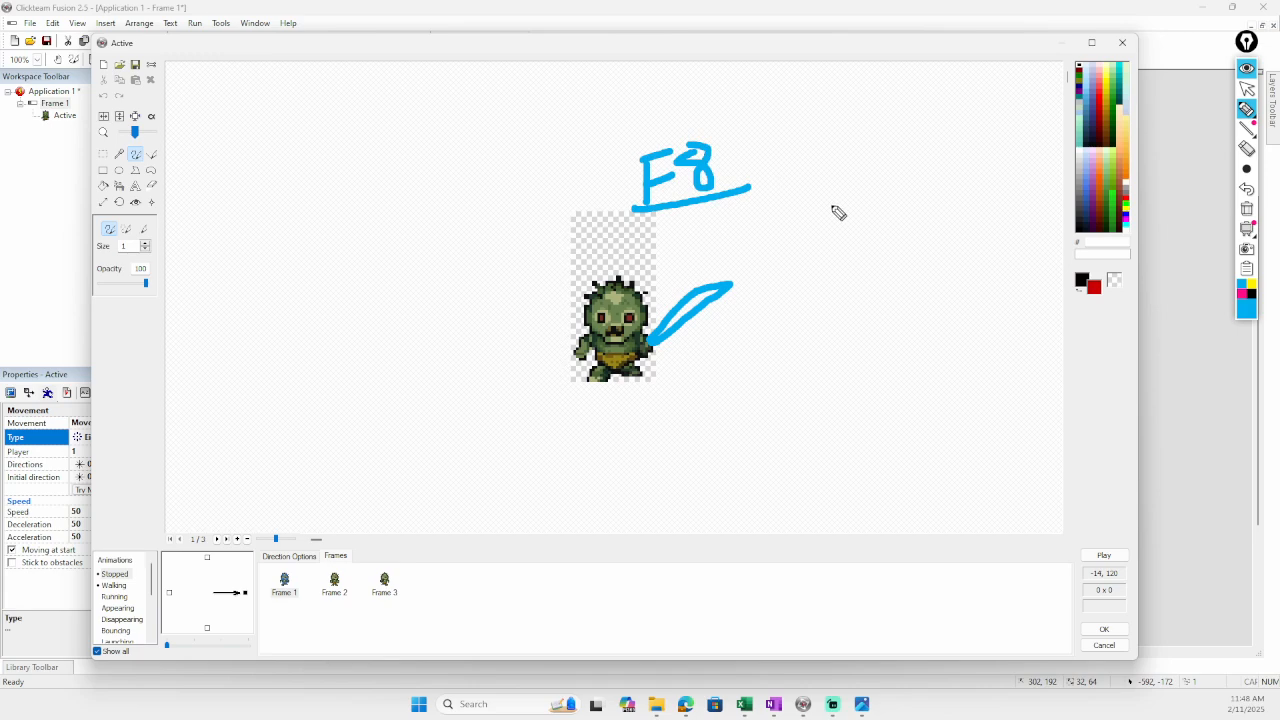
{"action": "left_click_drag", "start_coordinate": [805, 142], "coordinate": [803, 188]}
{"action": "left_click_drag", "start_coordinate": [800, 132], "coordinate": [858, 124]}
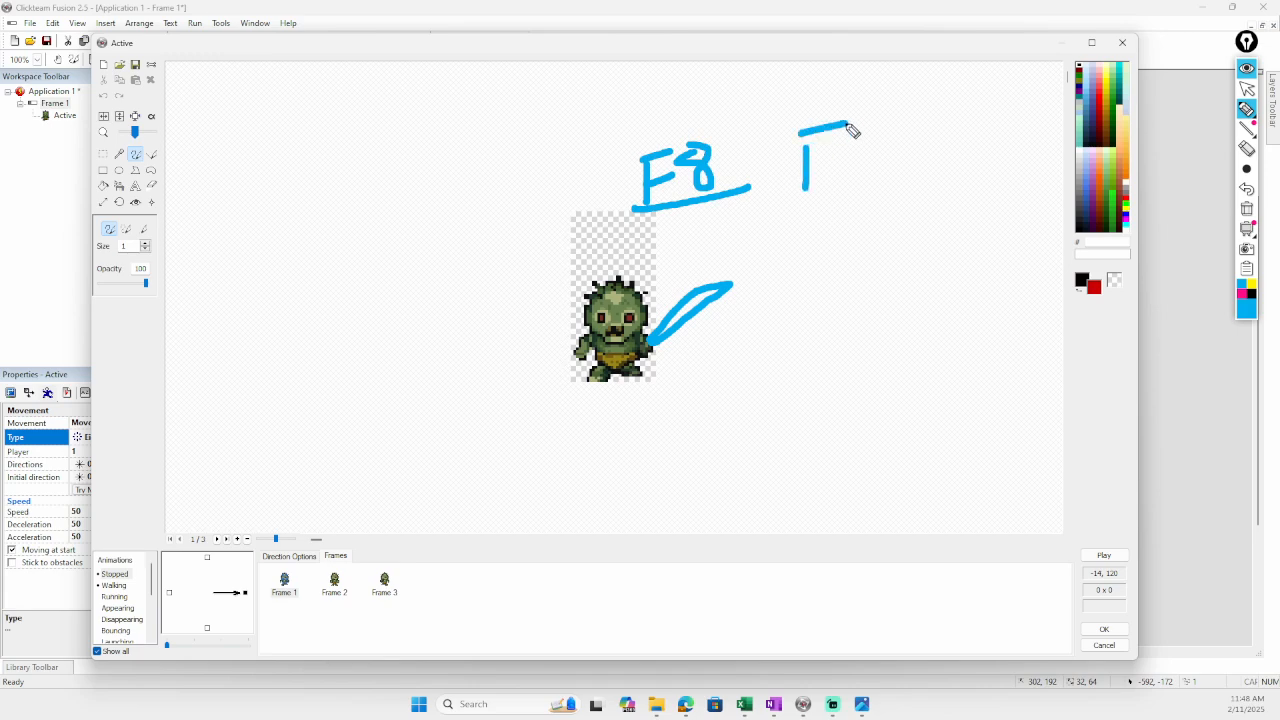
{"action": "mouse_move", "coordinate": [806, 178]}
{"action": "left_mouse_down"}
{"action": "mouse_move", "coordinate": [886, 144]}
{"action": "mouse_move", "coordinate": [882, 188]}
{"action": "left_mouse_up"}
{"action": "left_click_drag", "start_coordinate": [806, 205], "coordinate": [905, 187]}
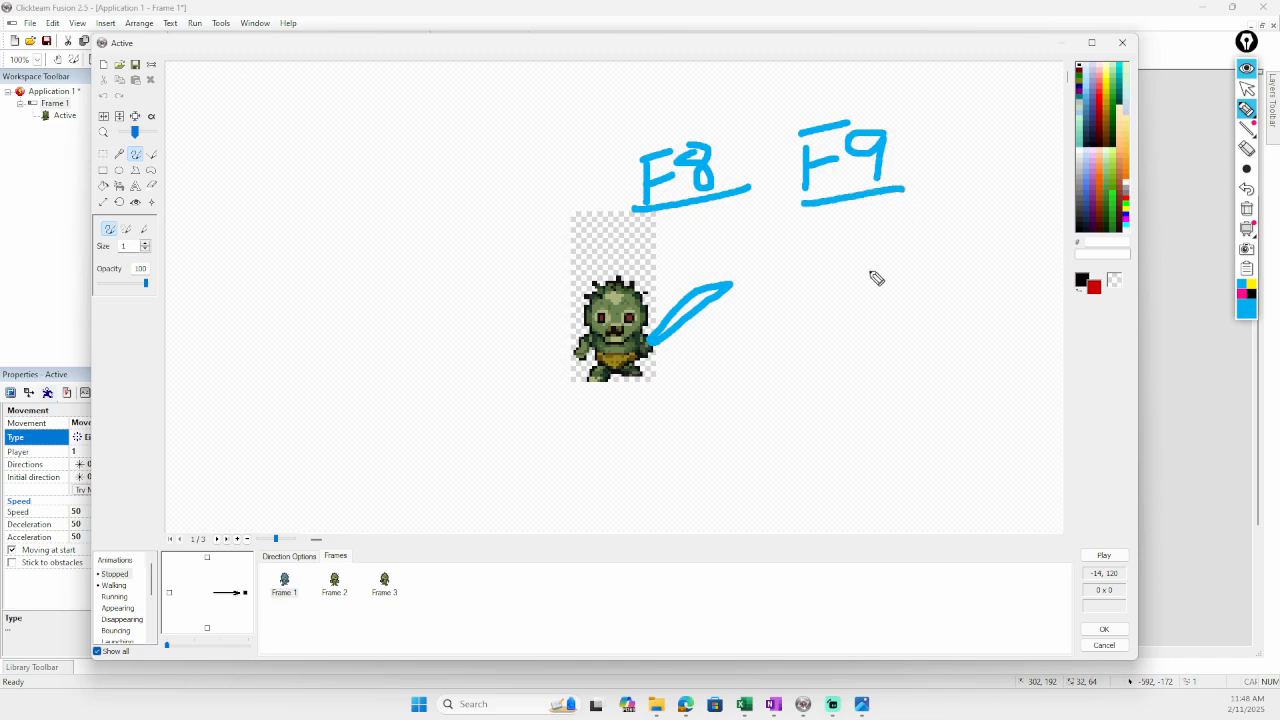
{"action": "mouse_move", "coordinate": [248, 177]}
{"action": "left_mouse_down"}
{"action": "mouse_move", "coordinate": [237, 212]}
{"action": "mouse_move", "coordinate": [298, 165]}
{"action": "left_mouse_up"}
{"action": "left_click_drag", "start_coordinate": [244, 201], "coordinate": [345, 202]}
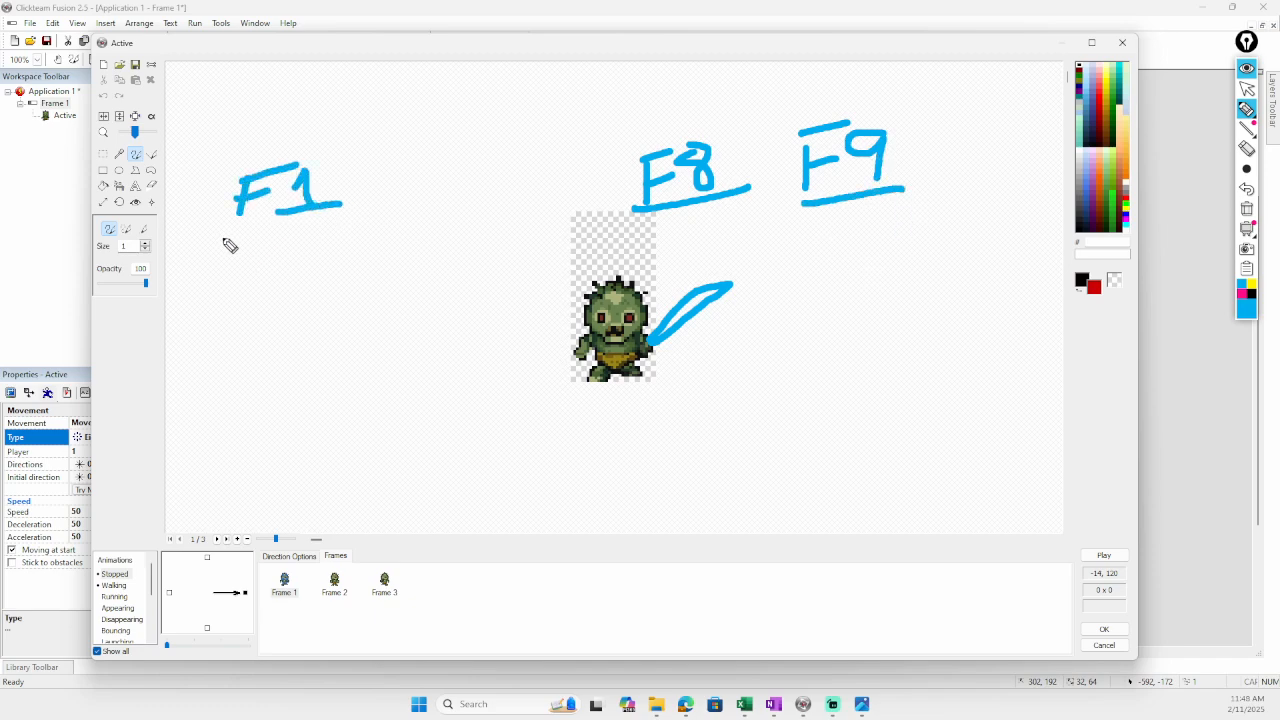
{"action": "left_click_drag", "start_coordinate": [214, 238], "coordinate": [345, 225]}
{"action": "left_click_drag", "start_coordinate": [236, 263], "coordinate": [237, 286]}
{"action": "left_click_drag", "start_coordinate": [202, 264], "coordinate": [264, 257]}
{"action": "left_click_drag", "start_coordinate": [205, 293], "coordinate": [316, 288]}
{"action": "mouse_move", "coordinate": [322, 272]}
{"action": "left_mouse_down"}
{"action": "mouse_move", "coordinate": [338, 258]}
{"action": "mouse_move", "coordinate": [355, 283]}
{"action": "mouse_move", "coordinate": [391, 386]}
{"action": "mouse_move", "coordinate": [749, 334]}
{"action": "mouse_move", "coordinate": [834, 257]}
{"action": "mouse_move", "coordinate": [782, 247]}
{"action": "left_mouse_up"}
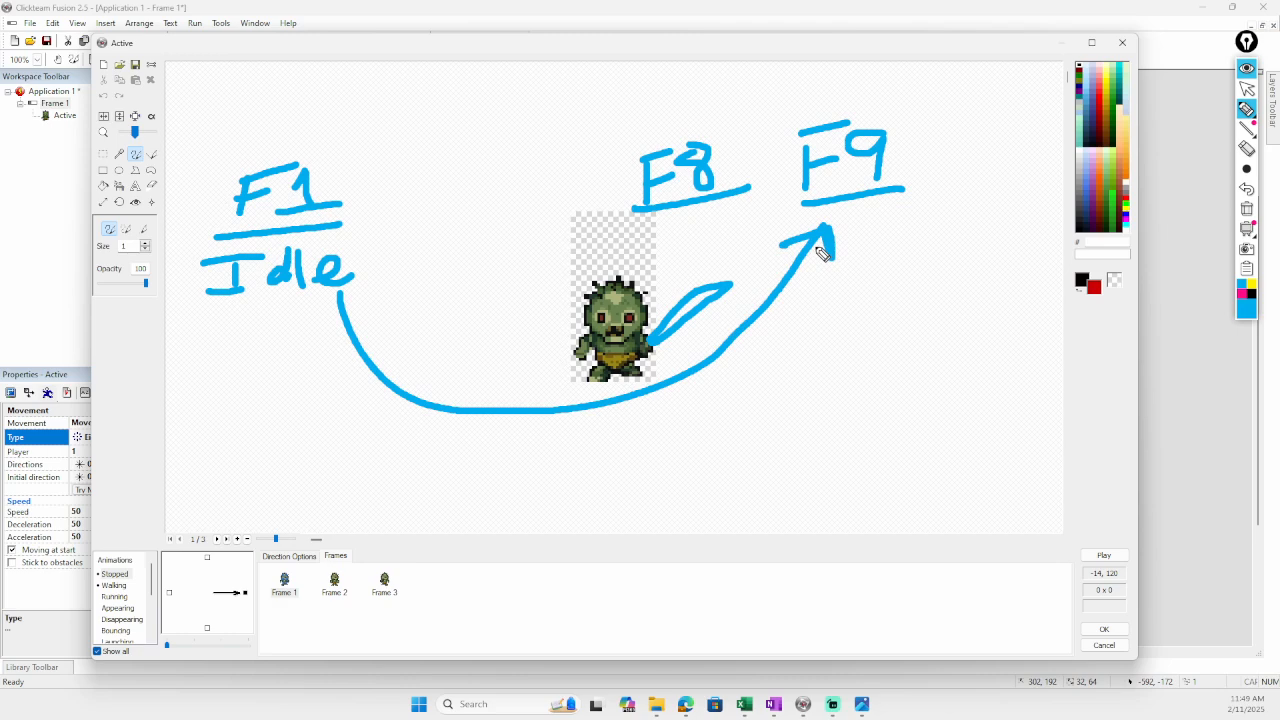
{"action": "left_click", "coordinate": [1242, 295]}
{"action": "mouse_move", "coordinate": [718, 386]}
{"action": "left_mouse_down"}
{"action": "mouse_move", "coordinate": [706, 330]}
{"action": "mouse_move", "coordinate": [812, 438]}
{"action": "left_mouse_up"}
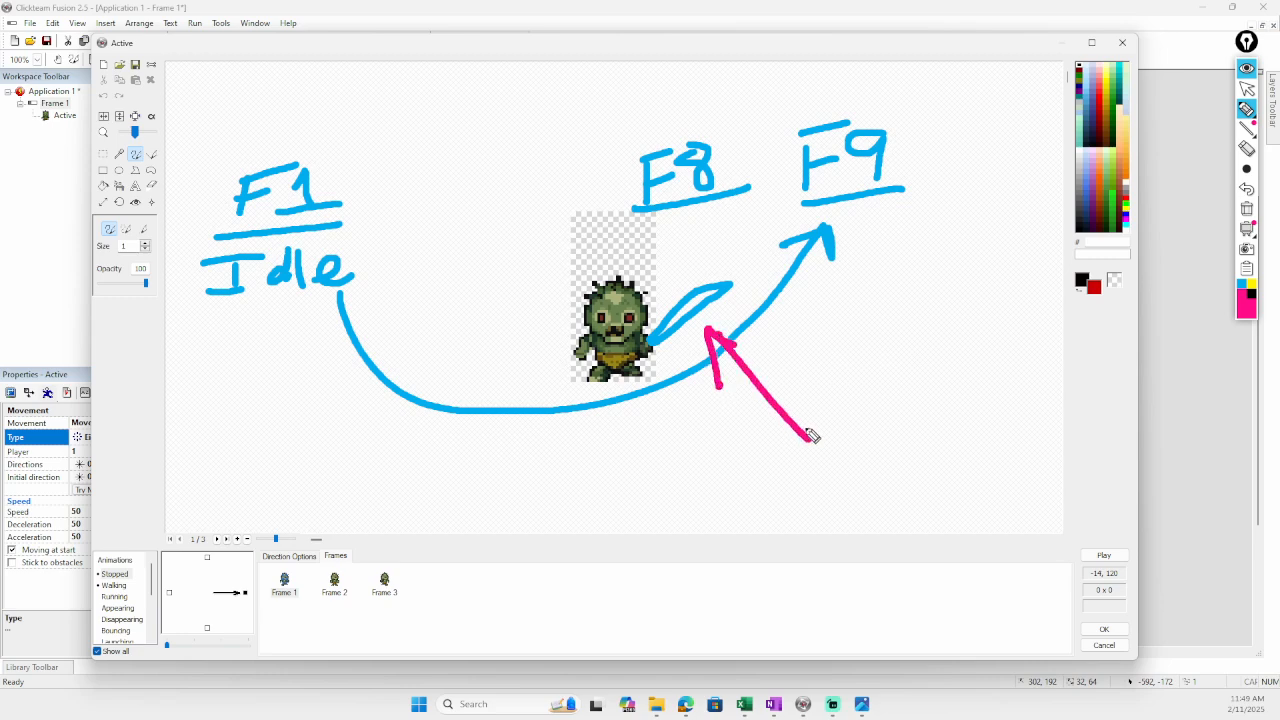
{"action": "left_click_drag", "start_coordinate": [249, 317], "coordinate": [287, 315]}
{"action": "left_click_drag", "start_coordinate": [841, 268], "coordinate": [897, 265]}
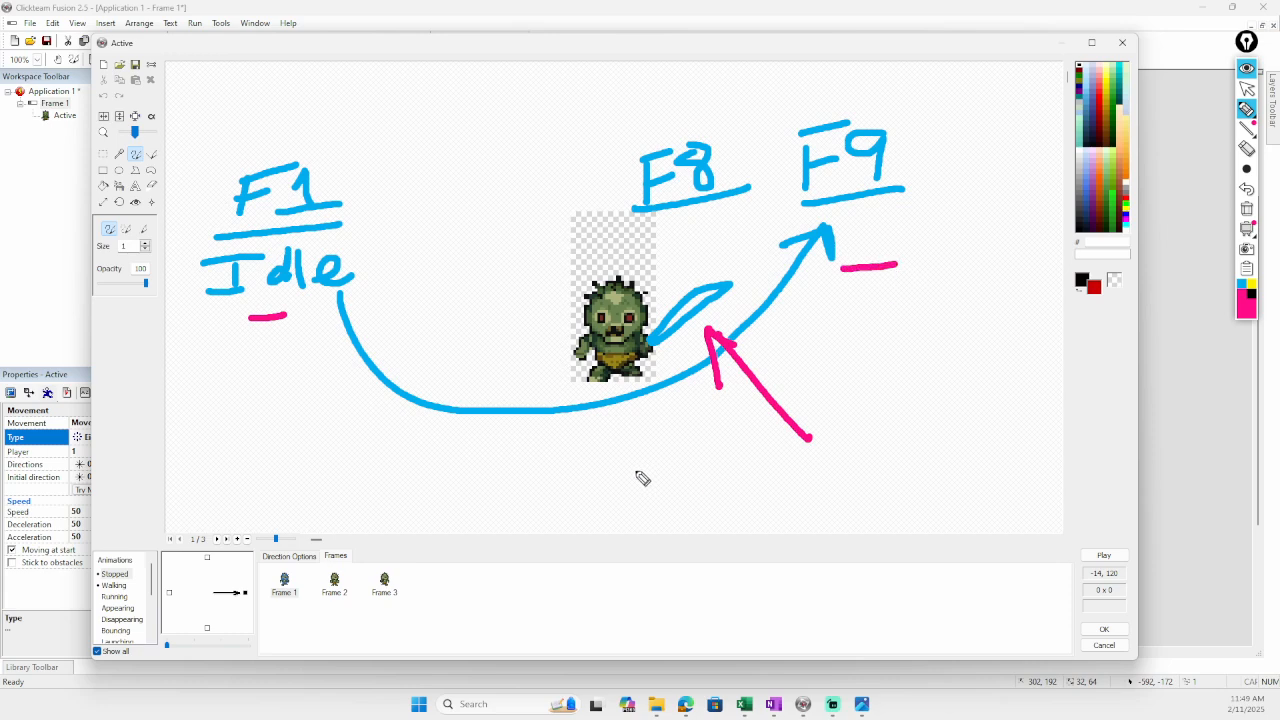
{"action": "mouse_move", "coordinate": [660, 477]}
{"action": "left_mouse_down"}
{"action": "mouse_move", "coordinate": [587, 505]}
{"action": "mouse_move", "coordinate": [651, 463]}
{"action": "mouse_move", "coordinate": [663, 491]}
{"action": "mouse_move", "coordinate": [595, 544]}
{"action": "mouse_move", "coordinate": [631, 520]}
{"action": "left_mouse_up"}
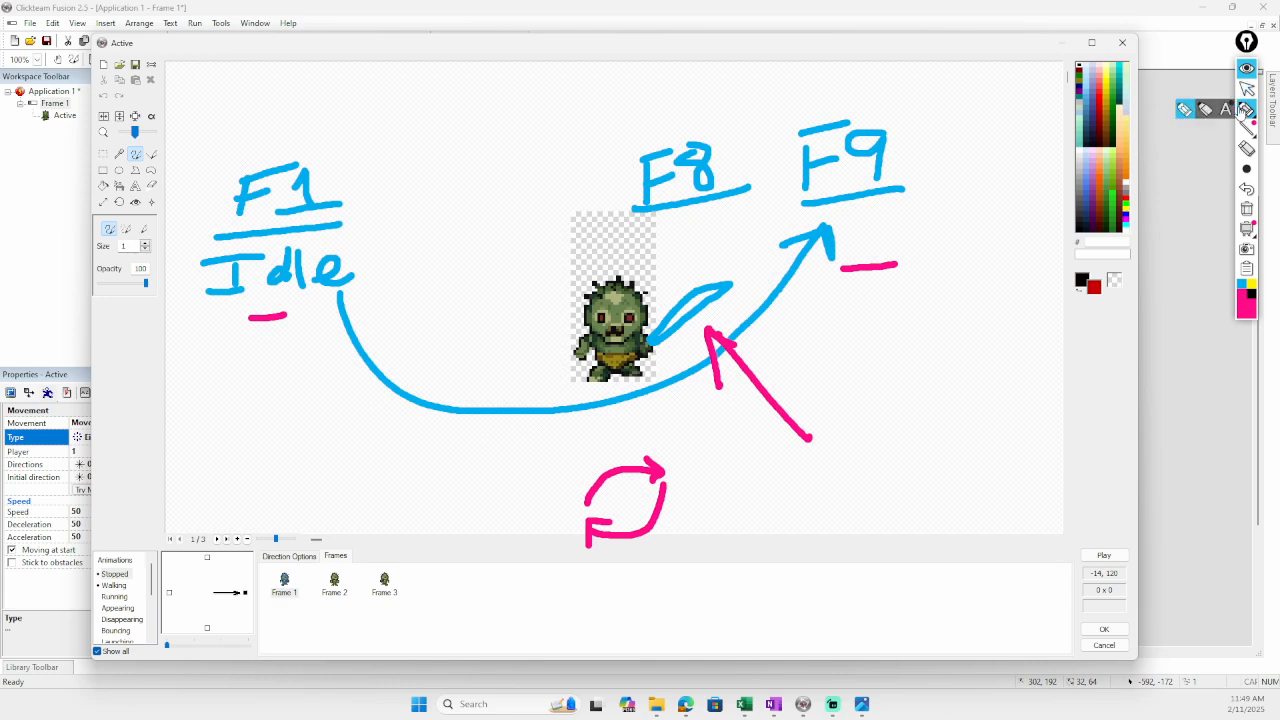
{"action": "left_click", "coordinate": [1247, 208]}
{"action": "left_click", "coordinate": [1248, 89]}
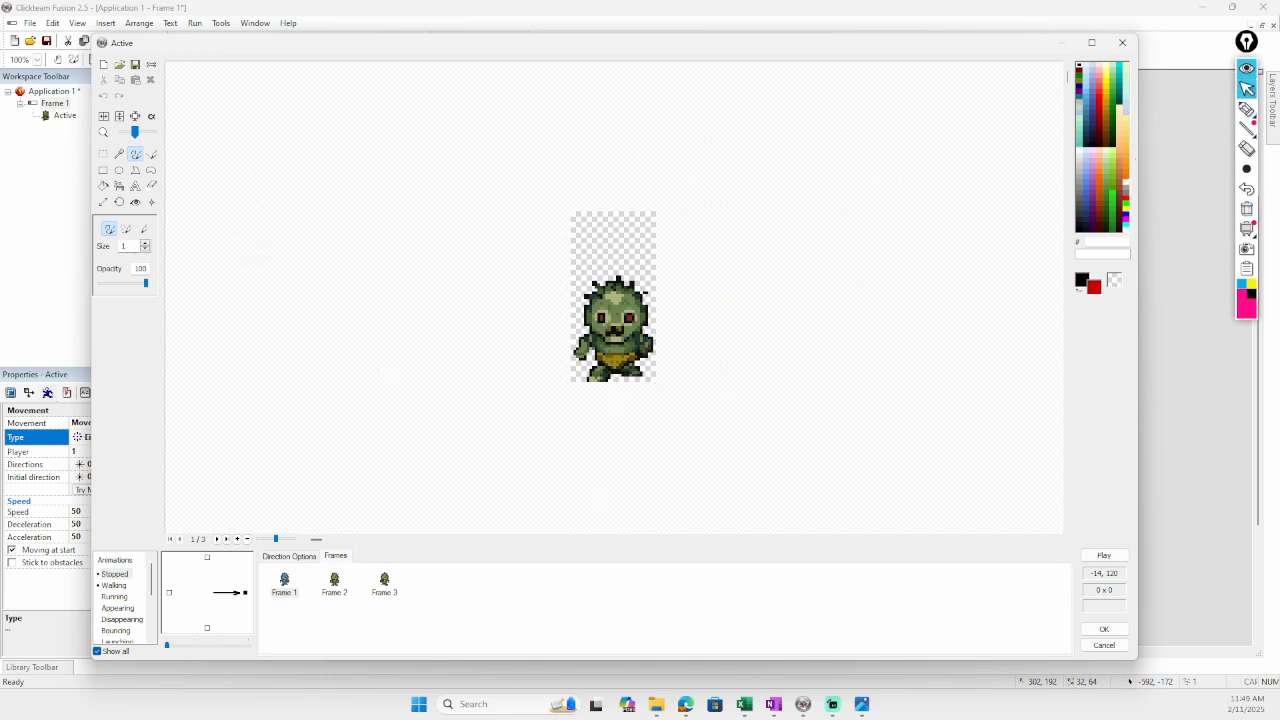